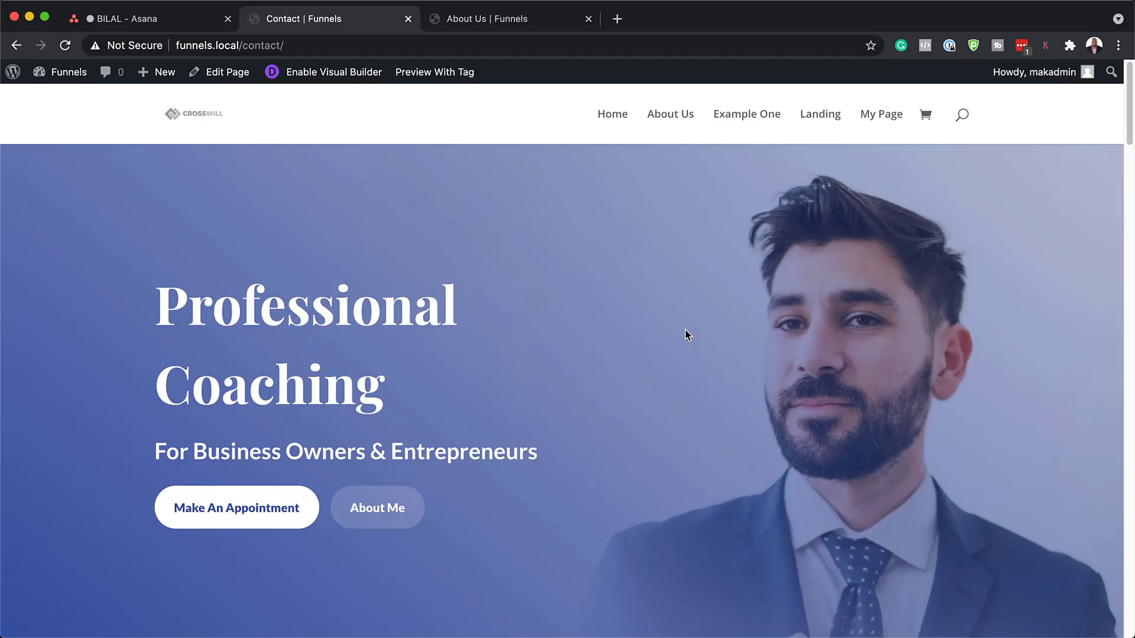
Submit a subscriber e-mail under 'Download the Layout for FREE' and download the layout zip.
scroll(685, 331, down, 5)
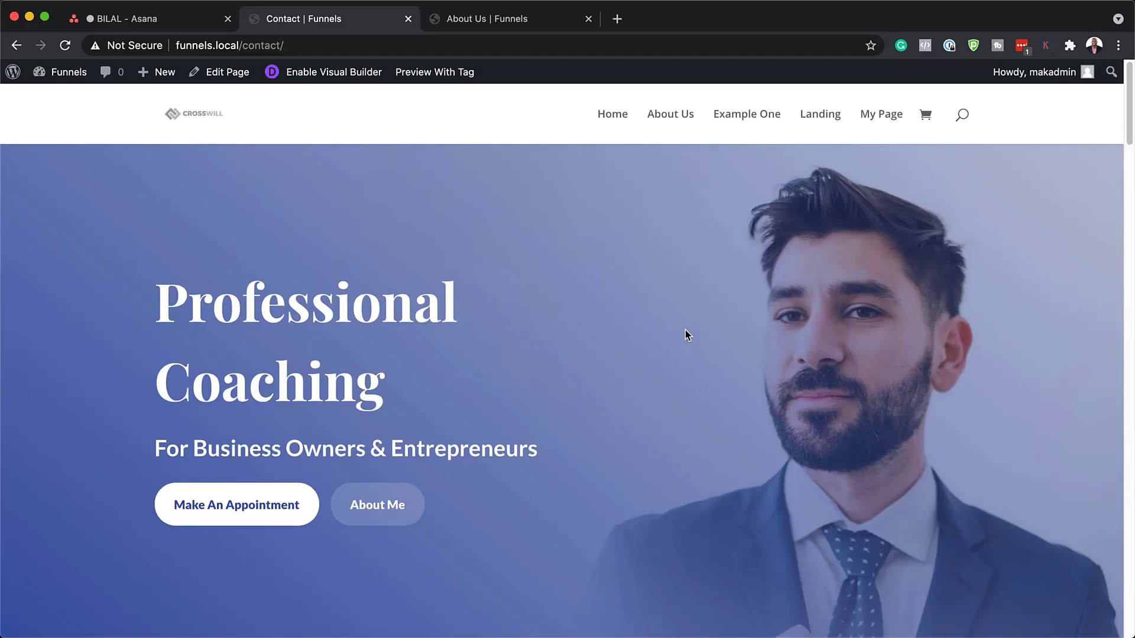
scroll(685, 331, down, 5)
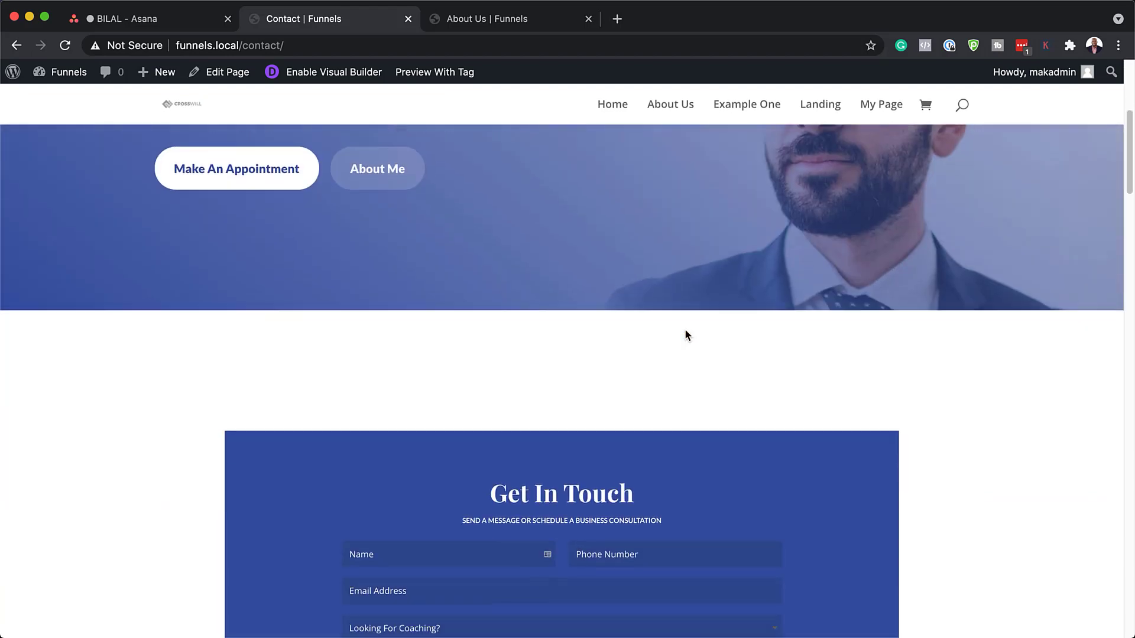
scroll(685, 330, down, 3)
scroll(686, 330, down, 10)
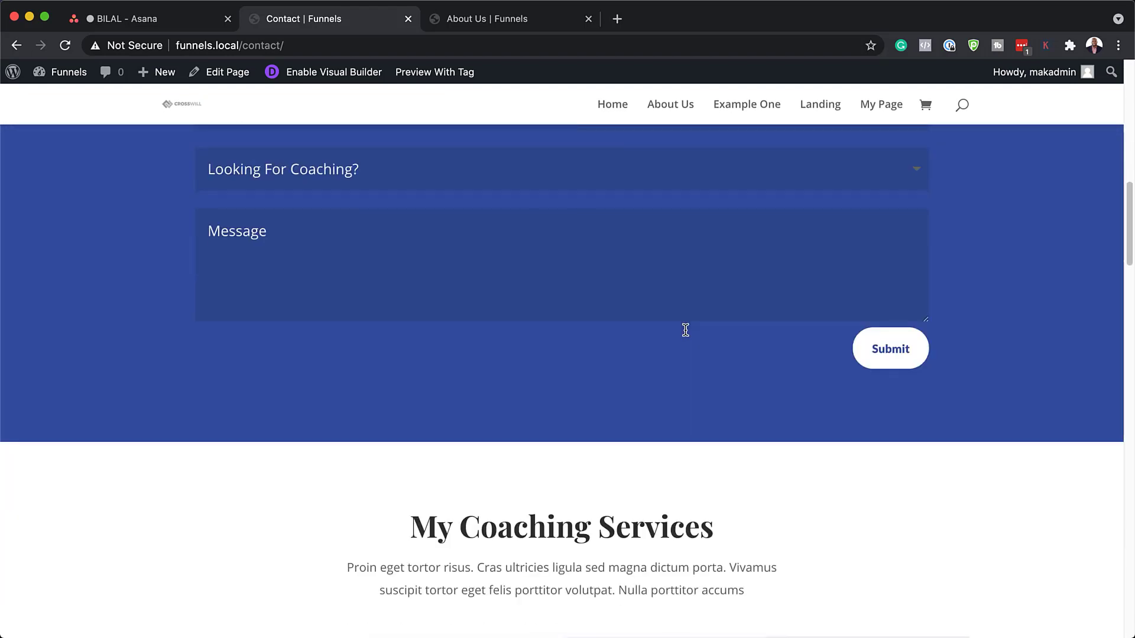
scroll(686, 331, up, 8)
scroll(686, 331, up, 10)
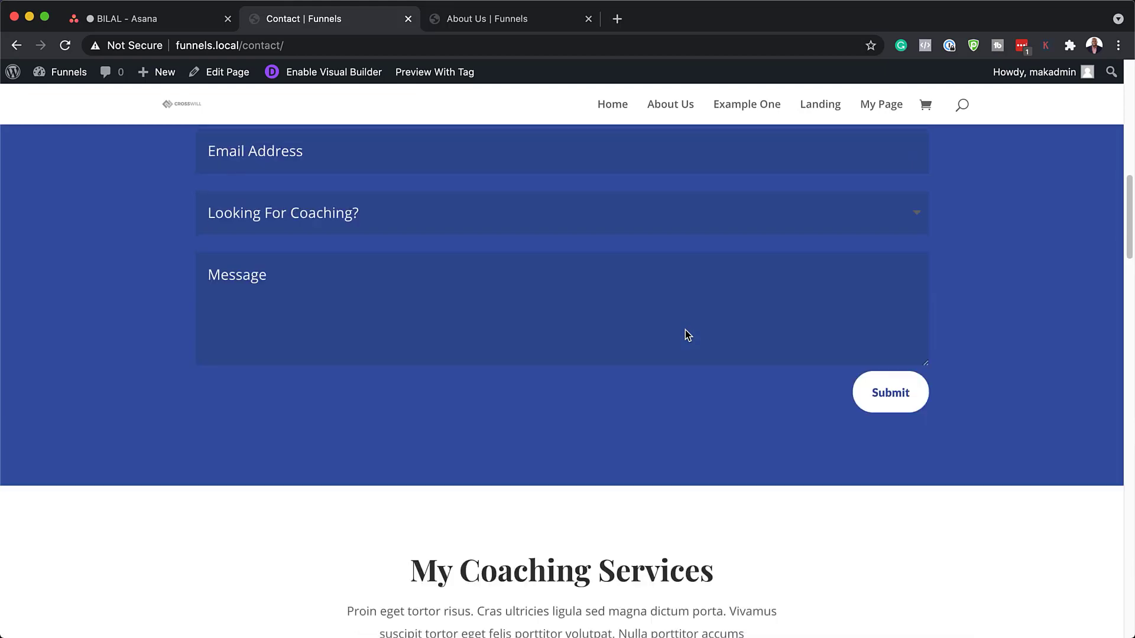
scroll(685, 330, up, 4)
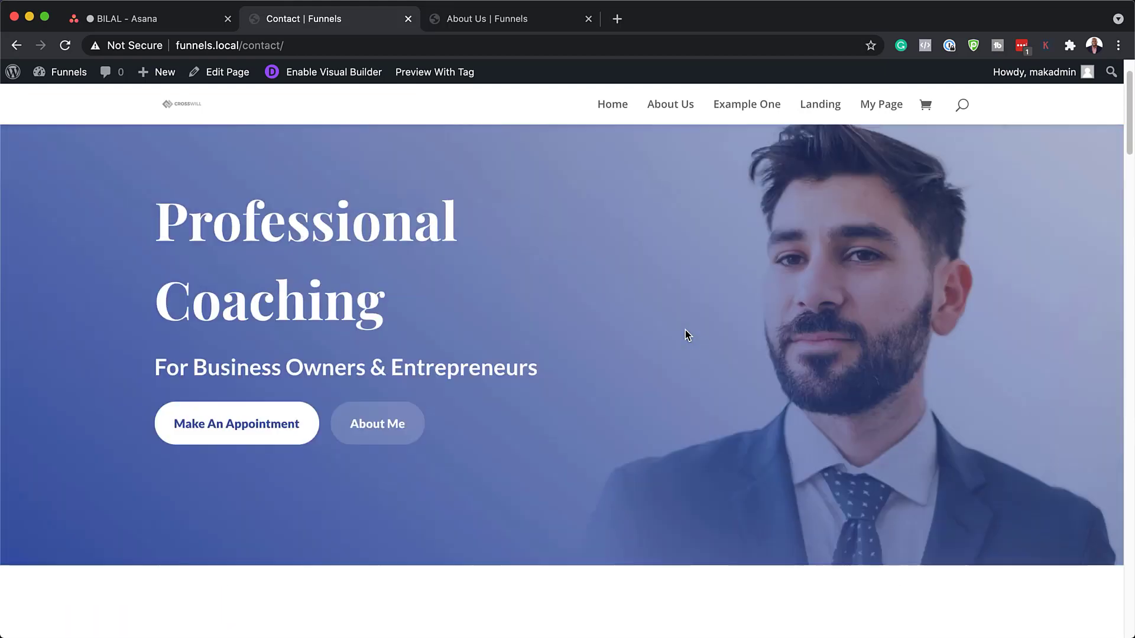
scroll(684, 330, down, 4)
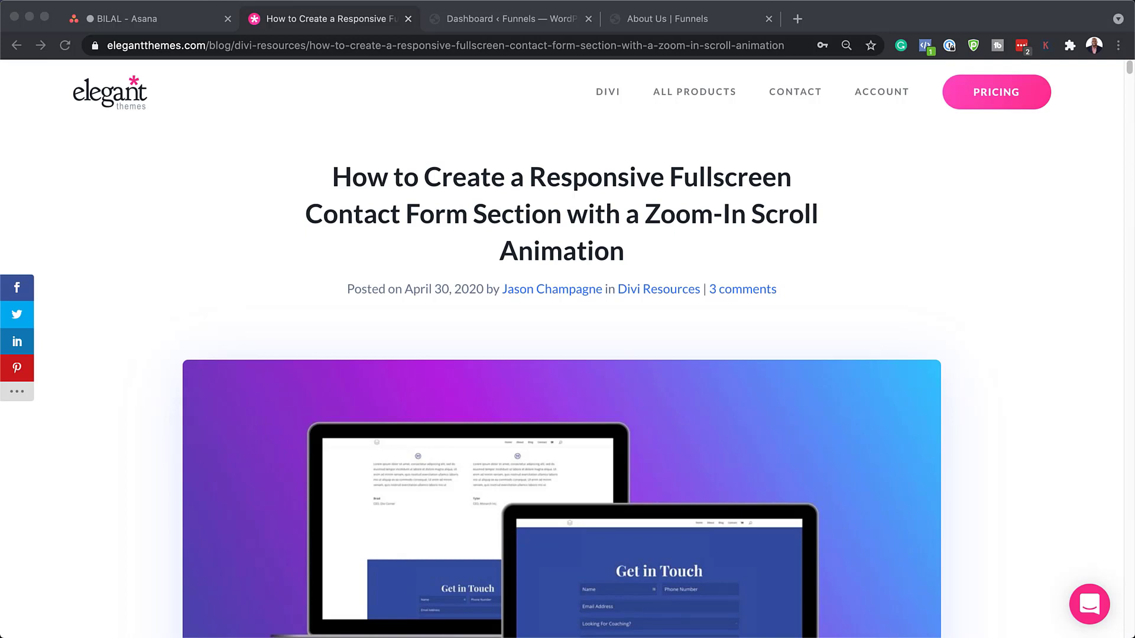
scroll(851, 287, down, 15)
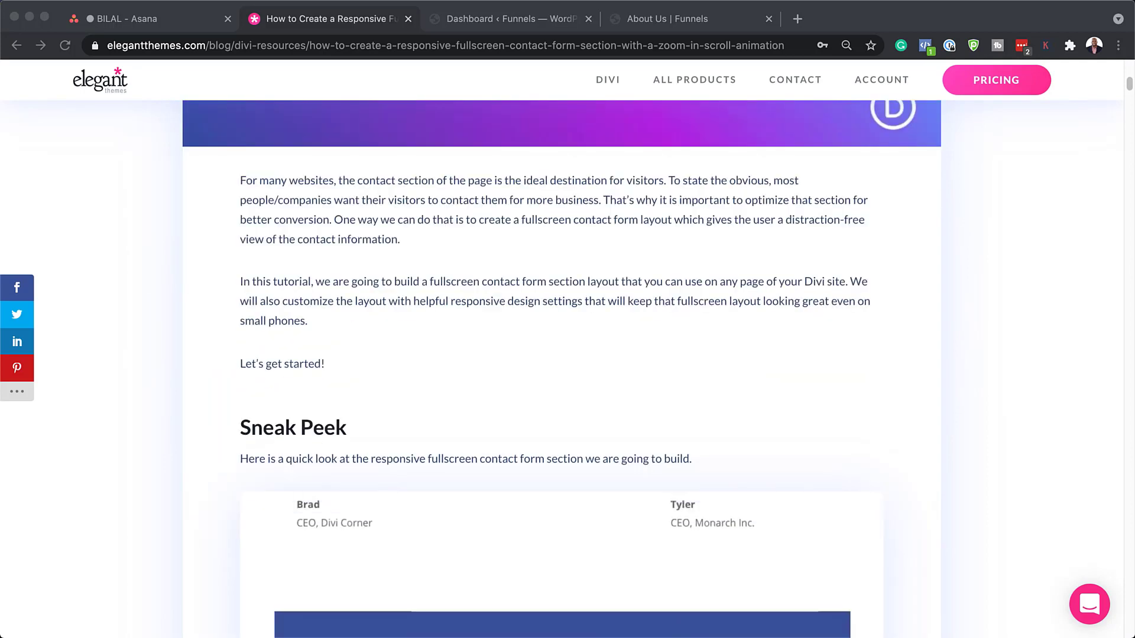
scroll(851, 287, down, 10)
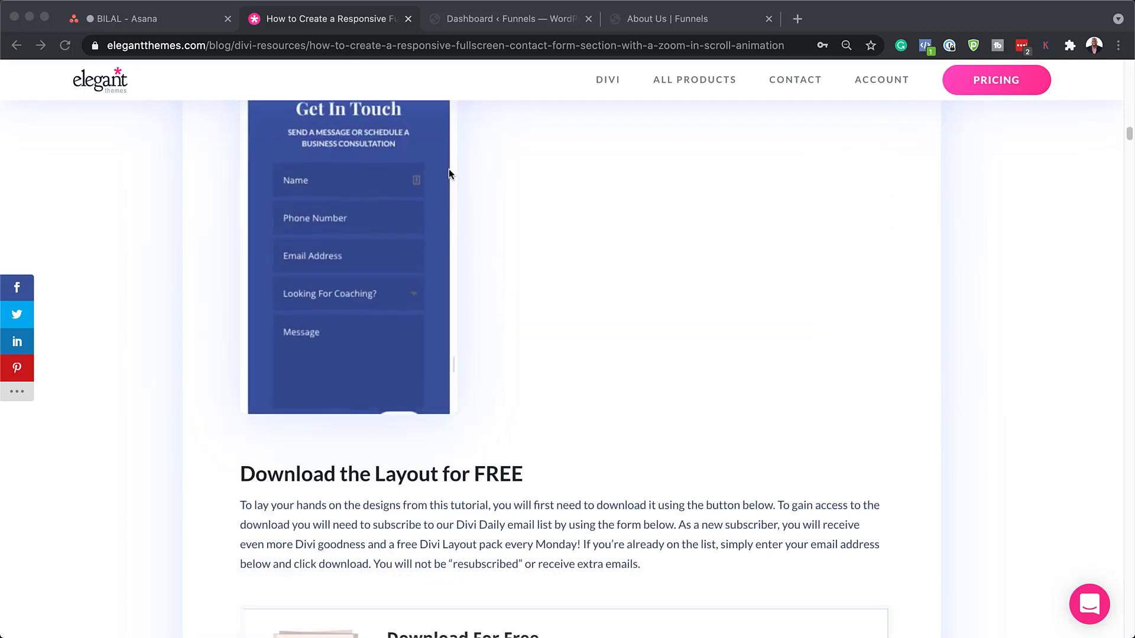
scroll(564, 369, down, 4)
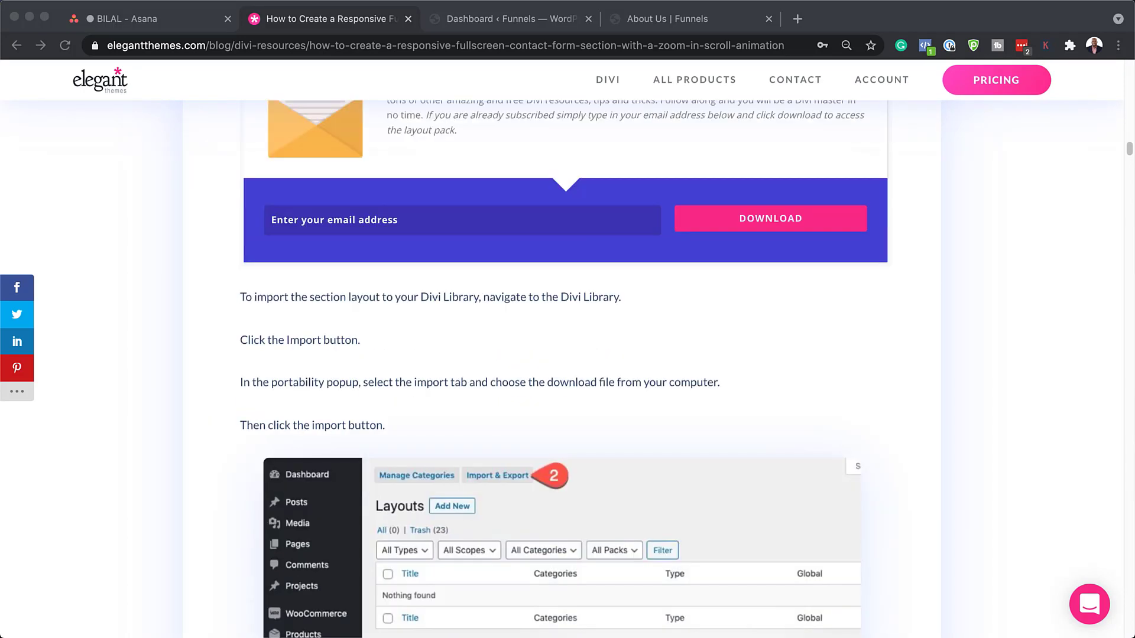
click(471, 220)
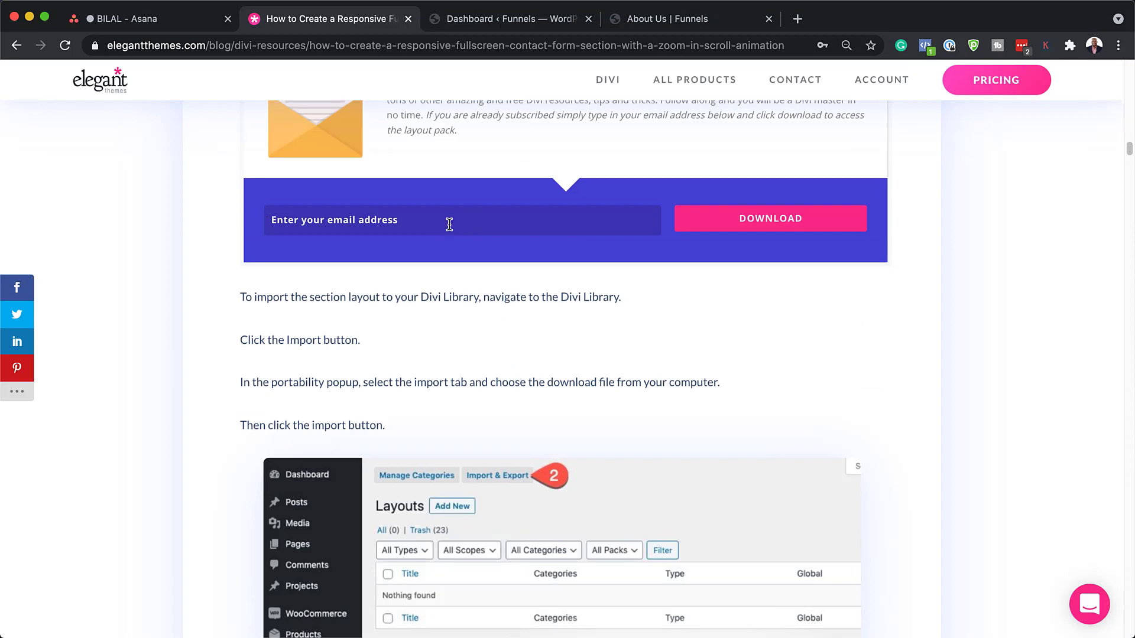
click(793, 222)
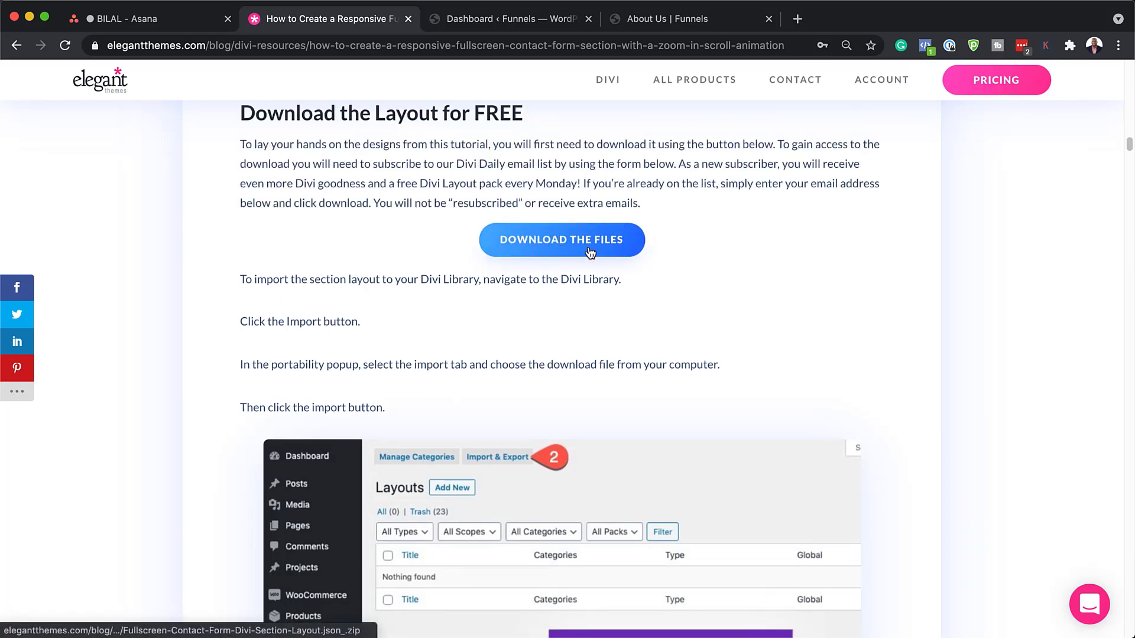
click(581, 247)
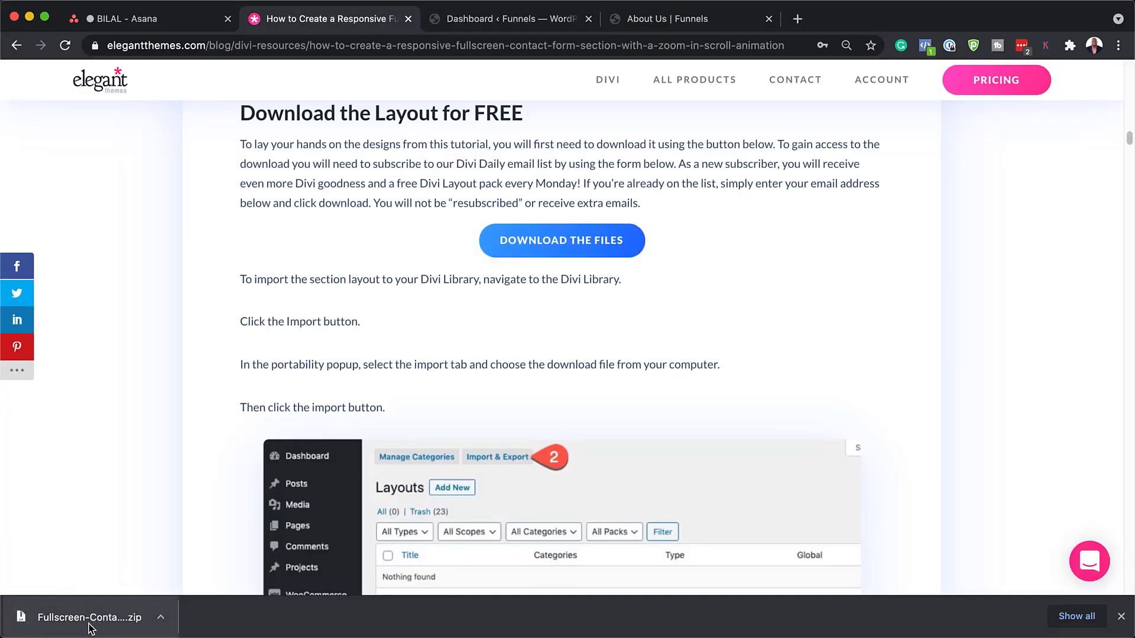
Extract the zip in Finder to Fullscreen Contact Form Divi Section Layout.json, then close the window.
click(161, 619)
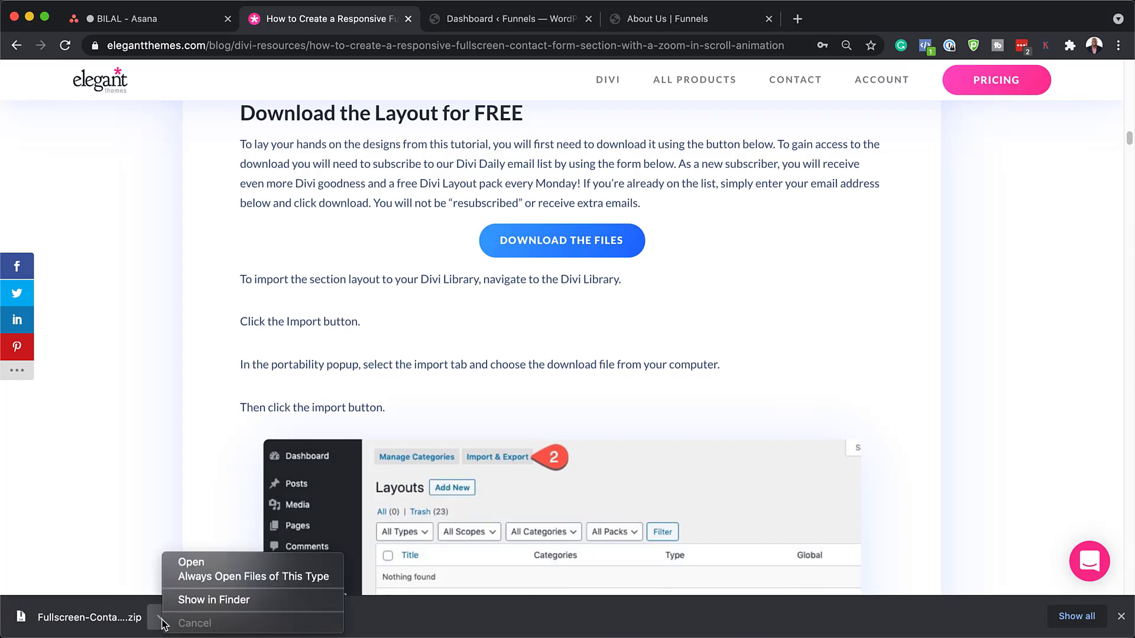
click(218, 600)
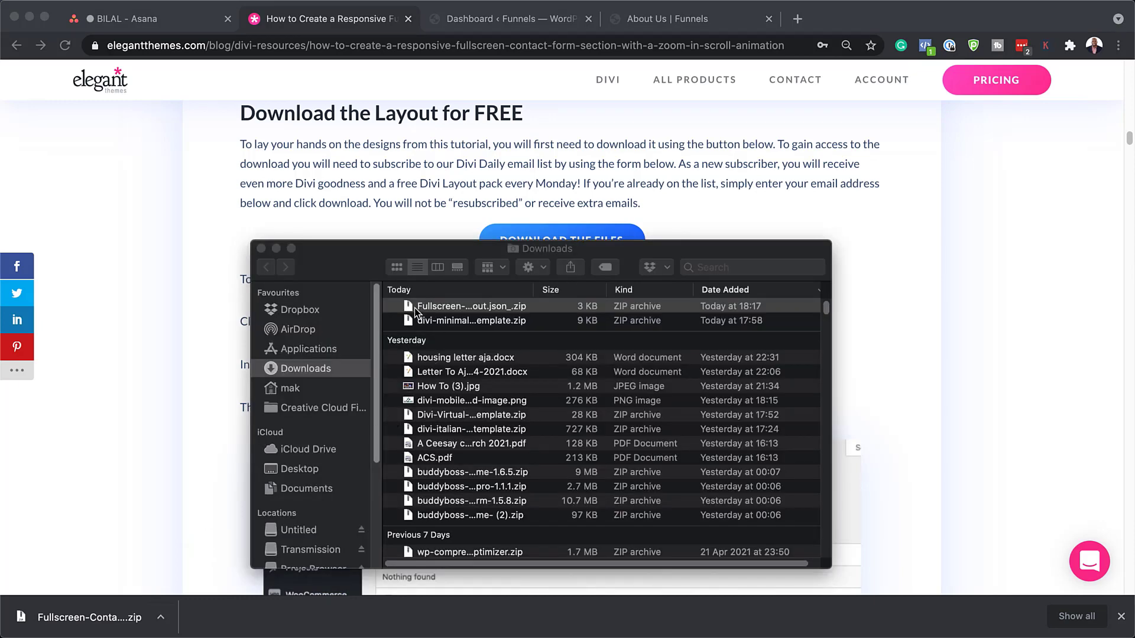
double_click(410, 307)
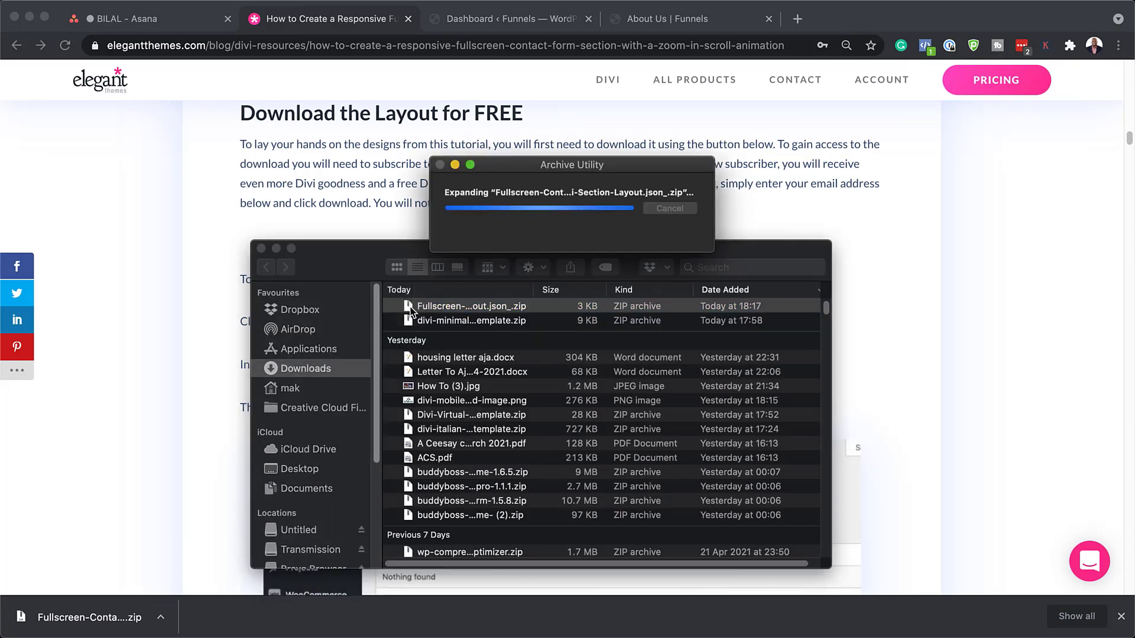
scroll(416, 547, down, 2)
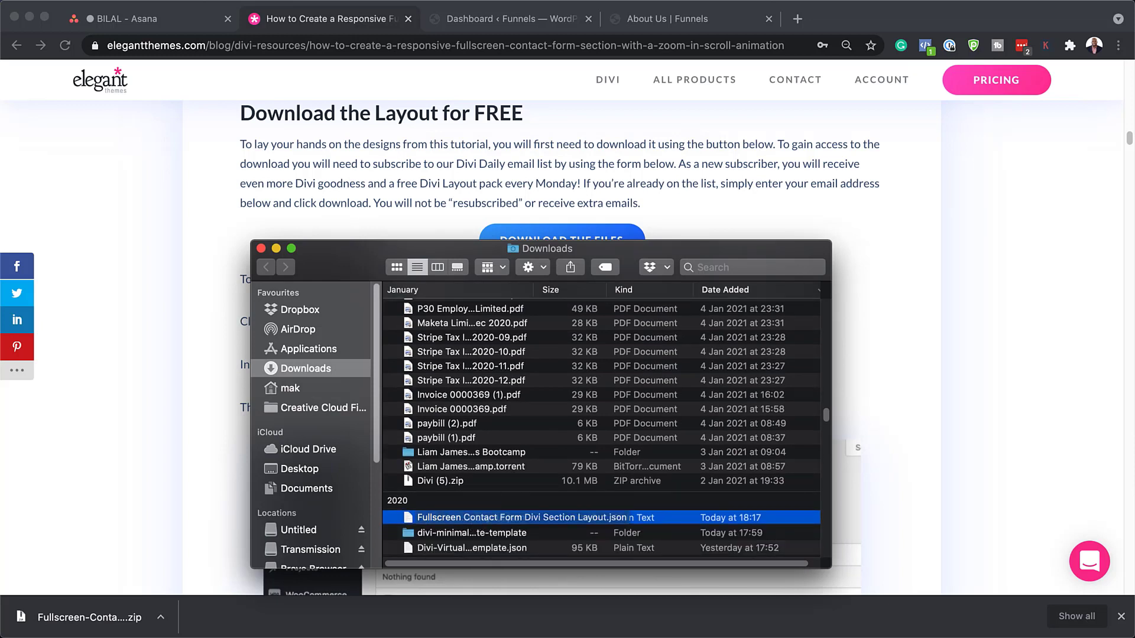
key(super+m)
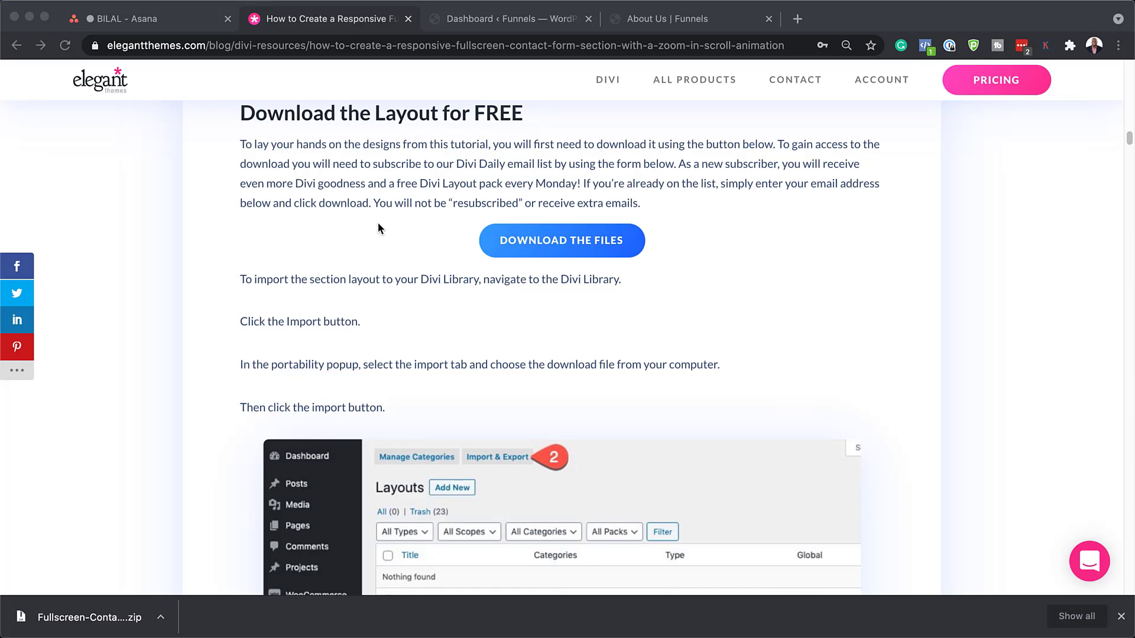
Go to the Funnels site's WordPress dashboard and open Divi > Divi Library.
click(476, 21)
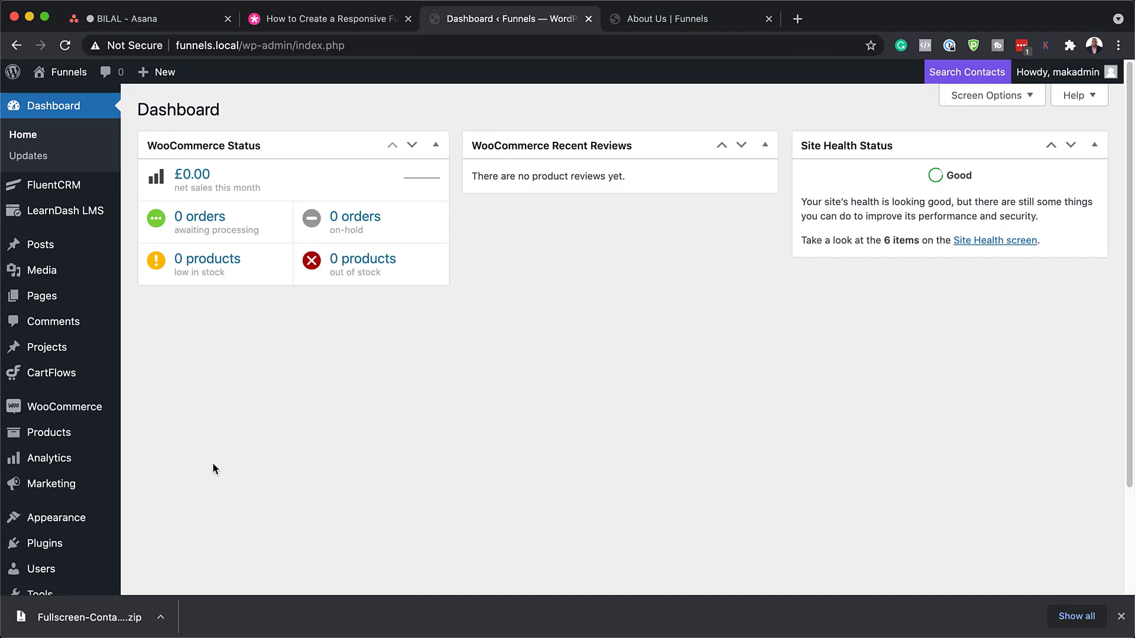
click(1121, 617)
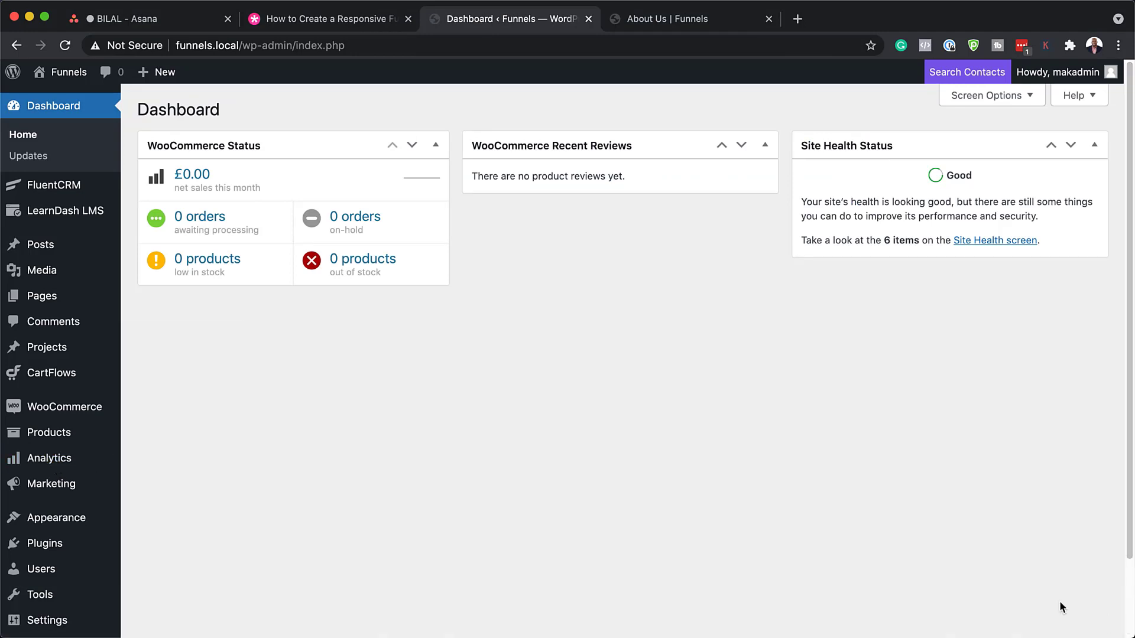
scroll(94, 467, down, 3)
mouse_move(98, 473)
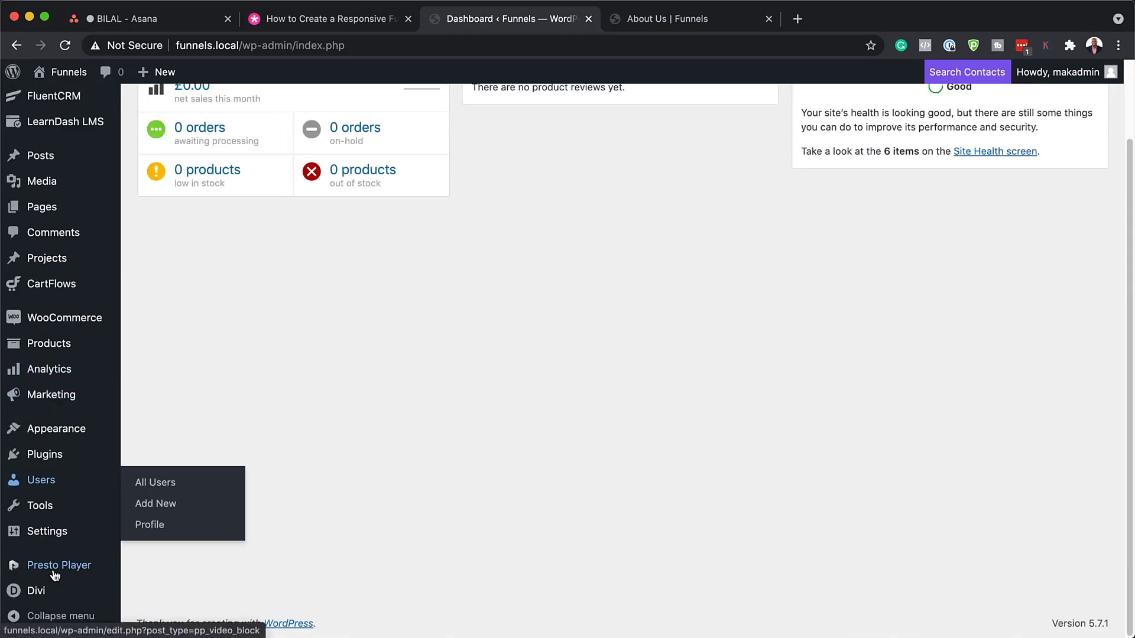
mouse_move(37, 597)
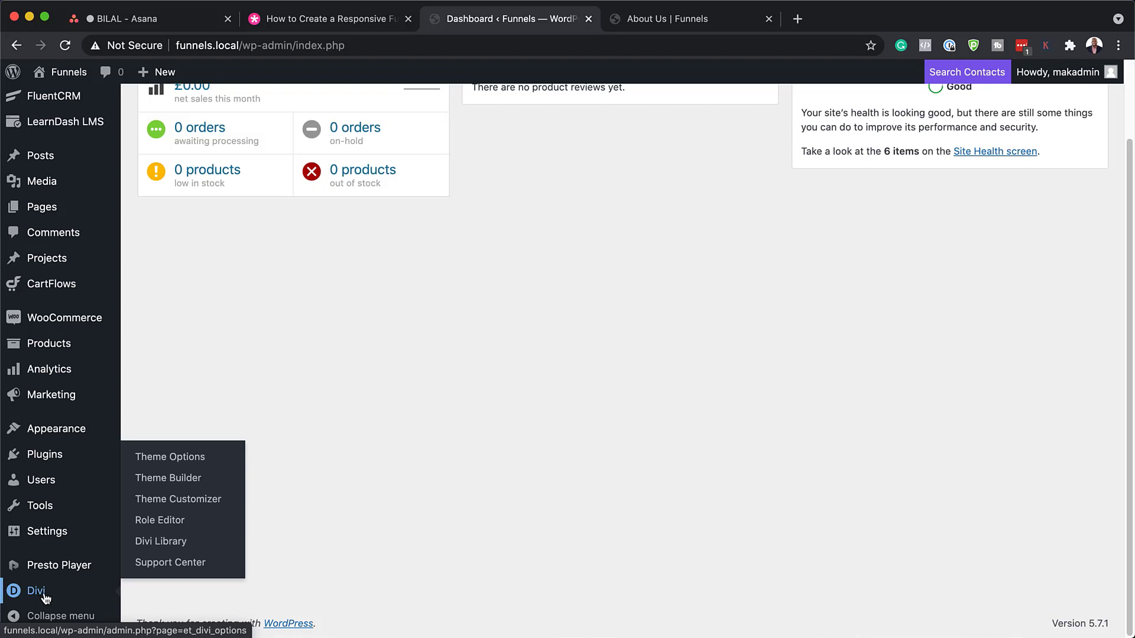
click(167, 541)
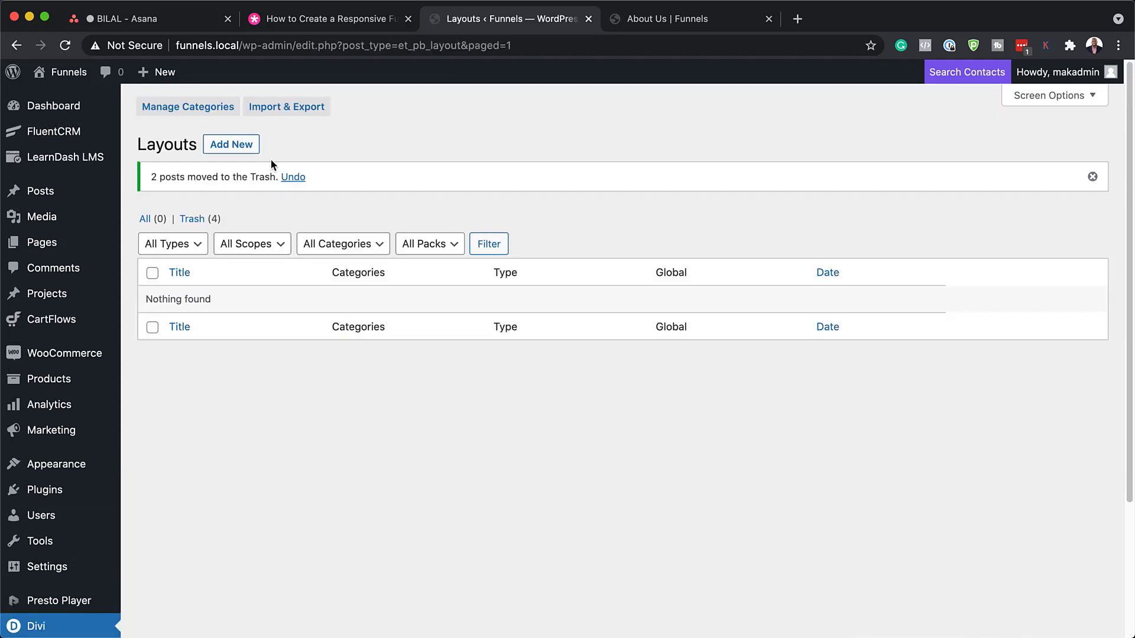
Import Fullscreen Contact Form Divi Section Layout.json via the library's Import & Export dialog.
click(280, 112)
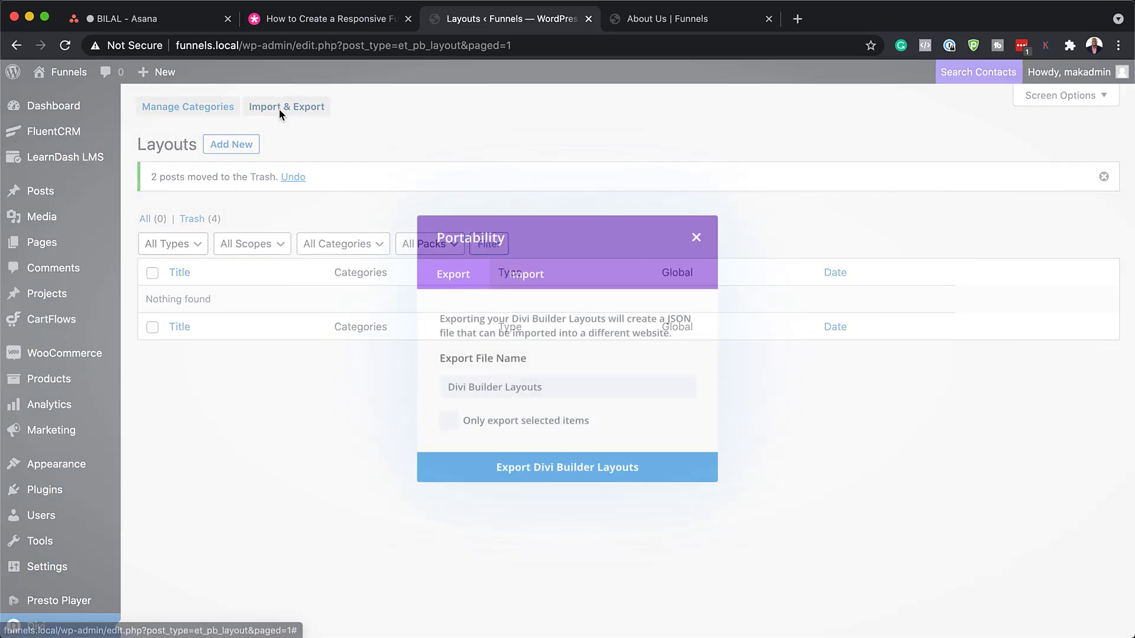
click(533, 280)
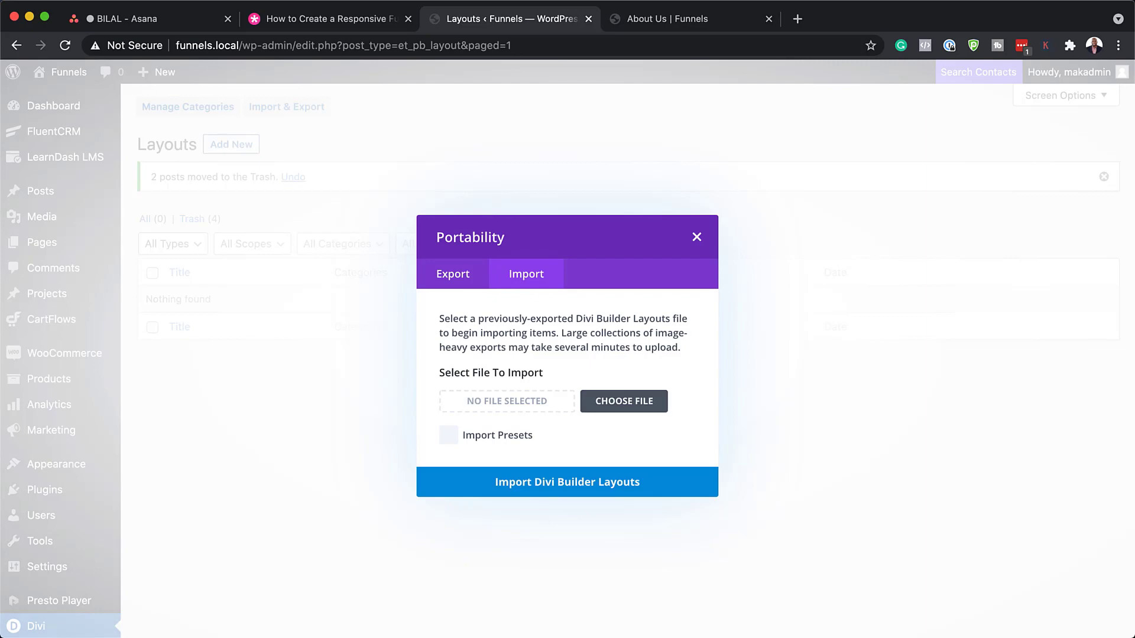
click(624, 401)
drag(0, 214, 837, 251)
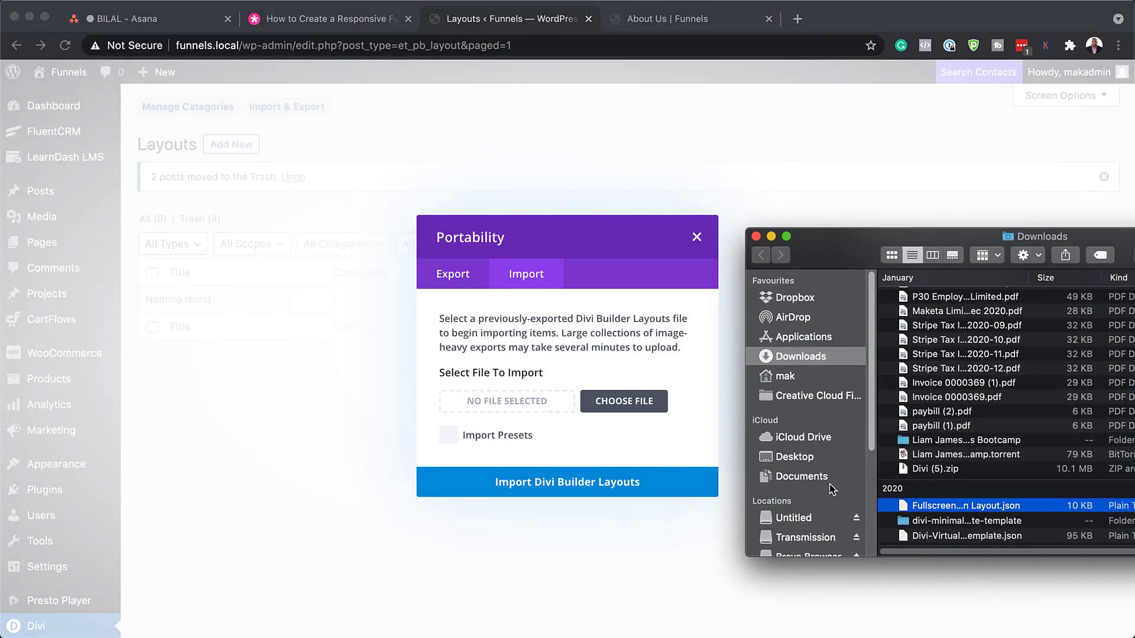
drag(904, 507, 473, 401)
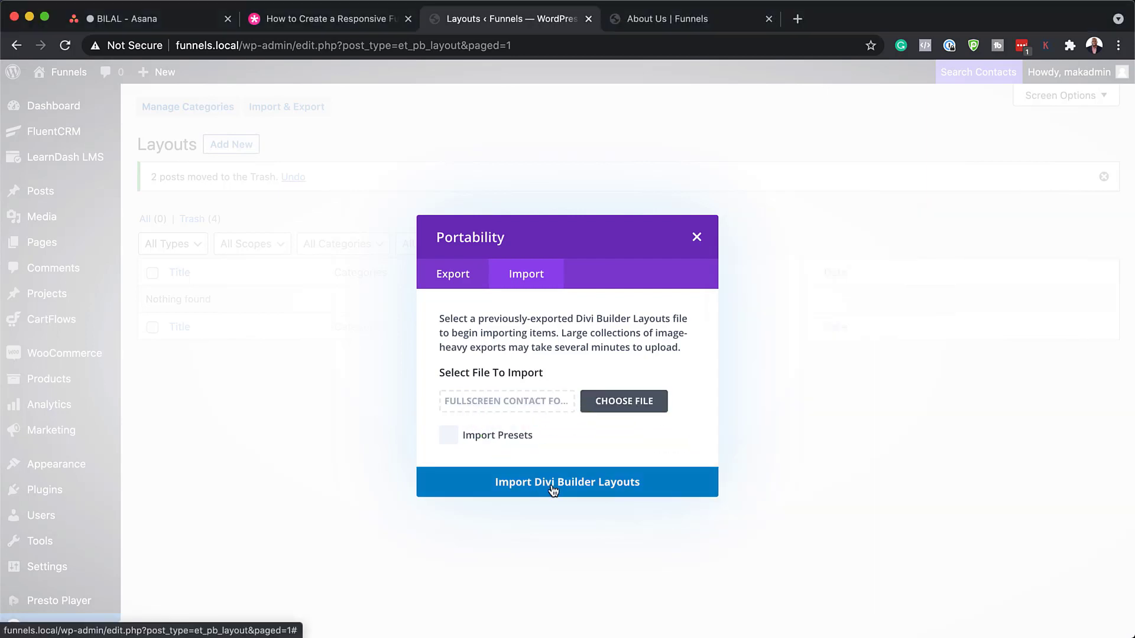
click(589, 483)
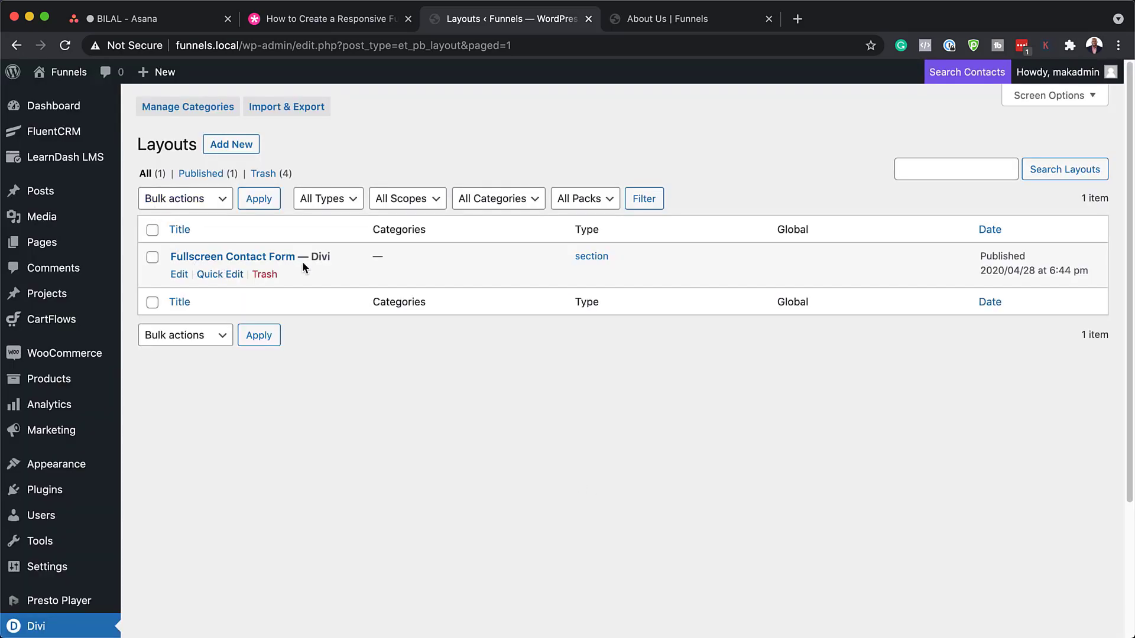
Create a new page titled 'Contact' and launch the Divi Builder on it.
click(408, 18)
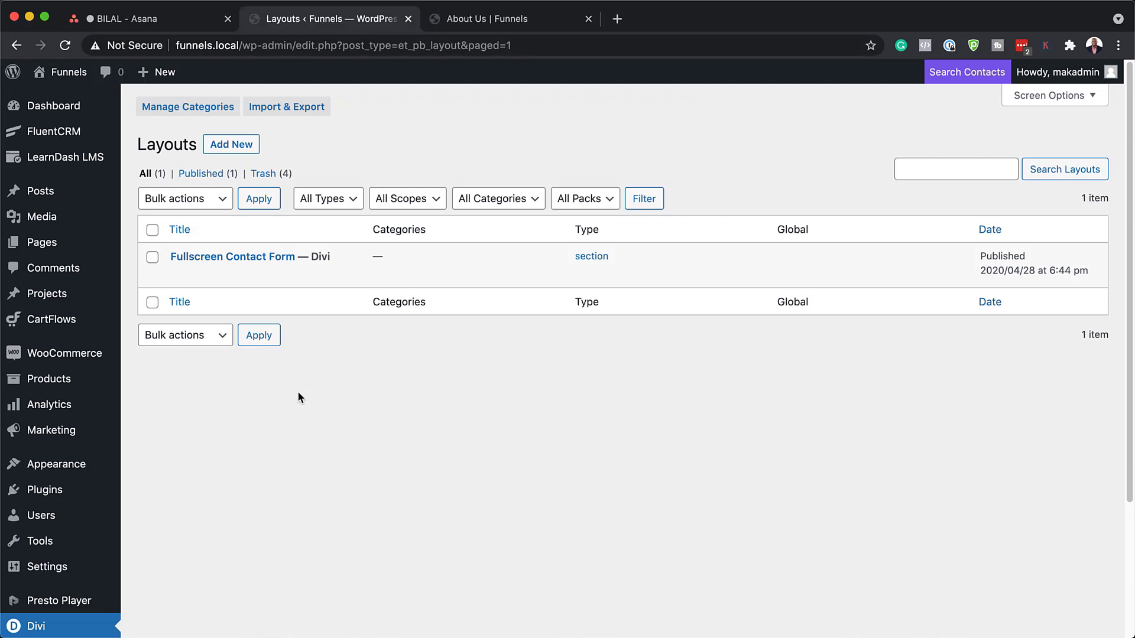
mouse_move(56, 247)
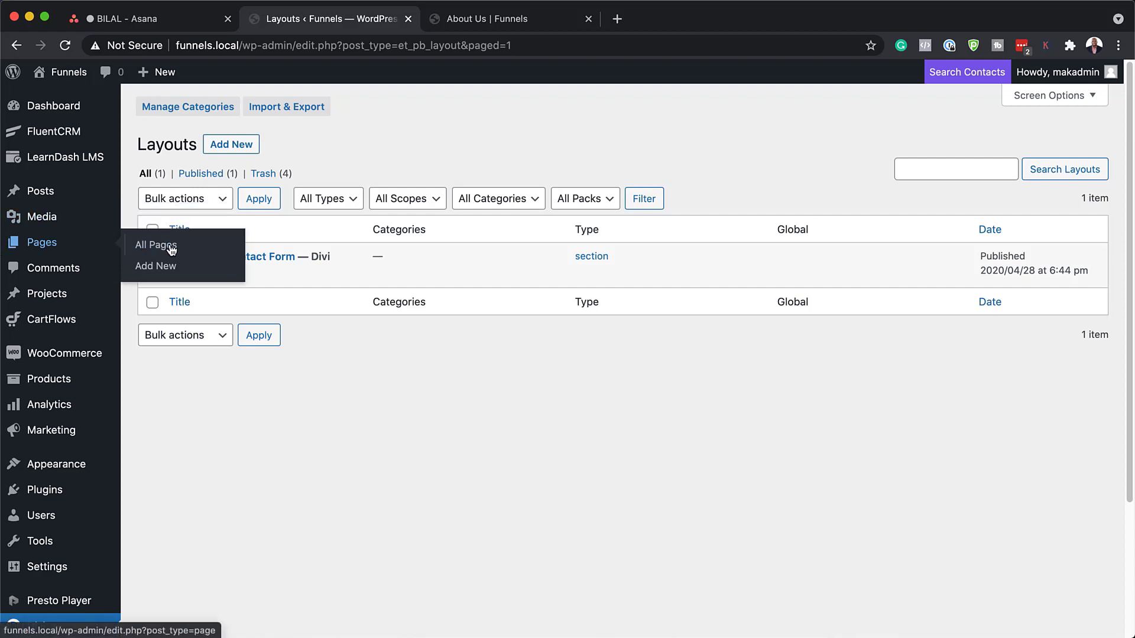
click(159, 267)
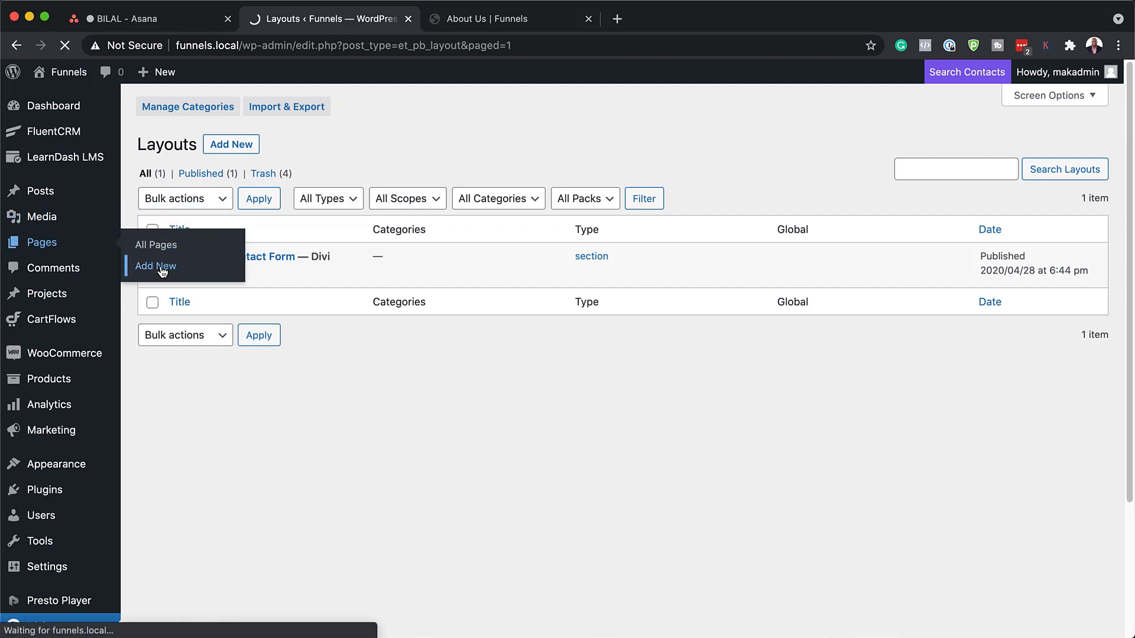
text(Contact)
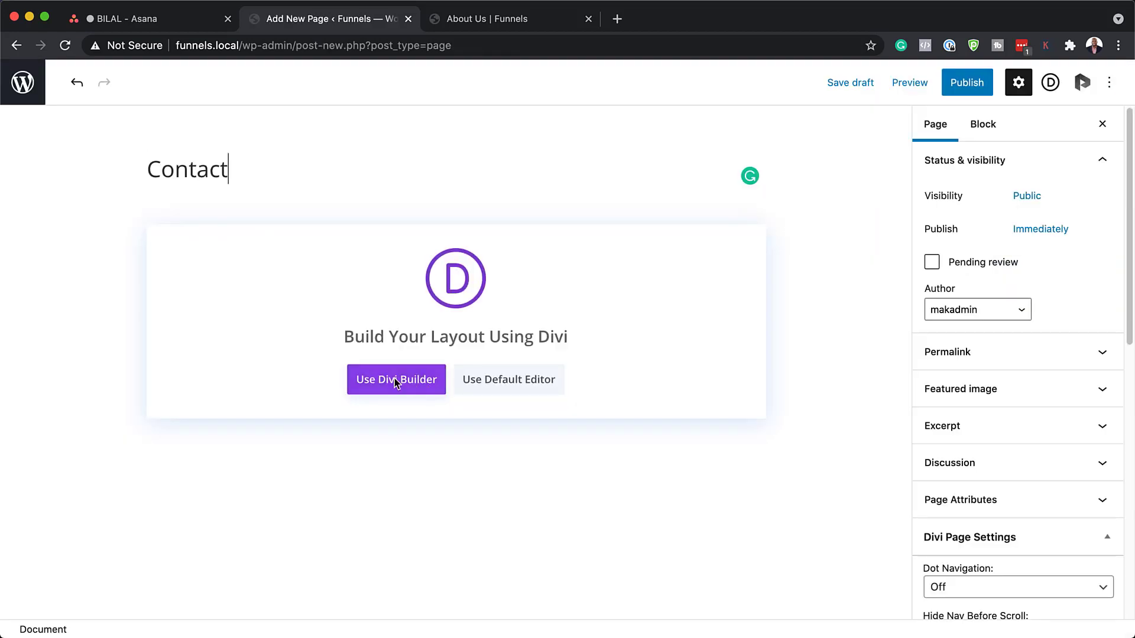
click(392, 378)
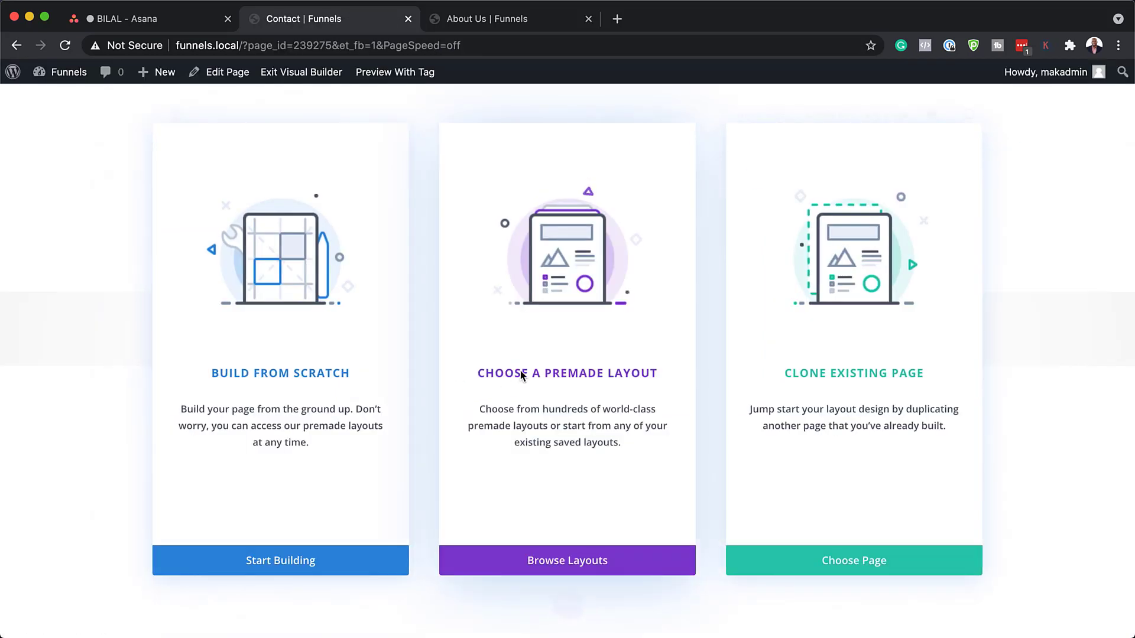
Load the premade Business Coach Contact Page layout found by searching 'Business Coach Contact'.
click(570, 378)
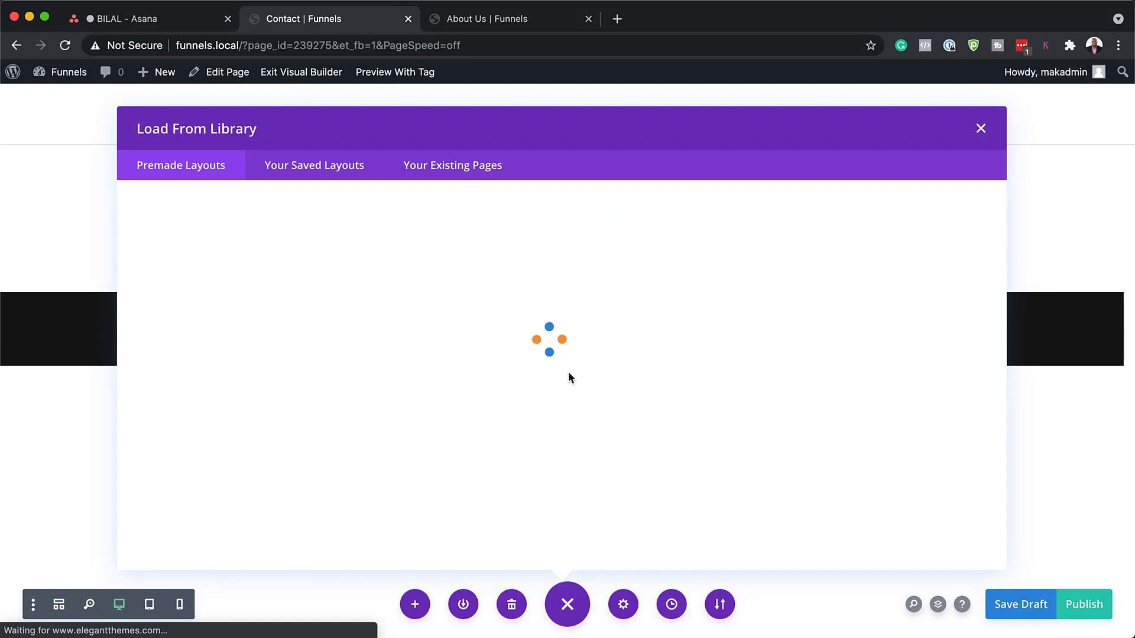
click(210, 283)
text(Business Coach Contact)
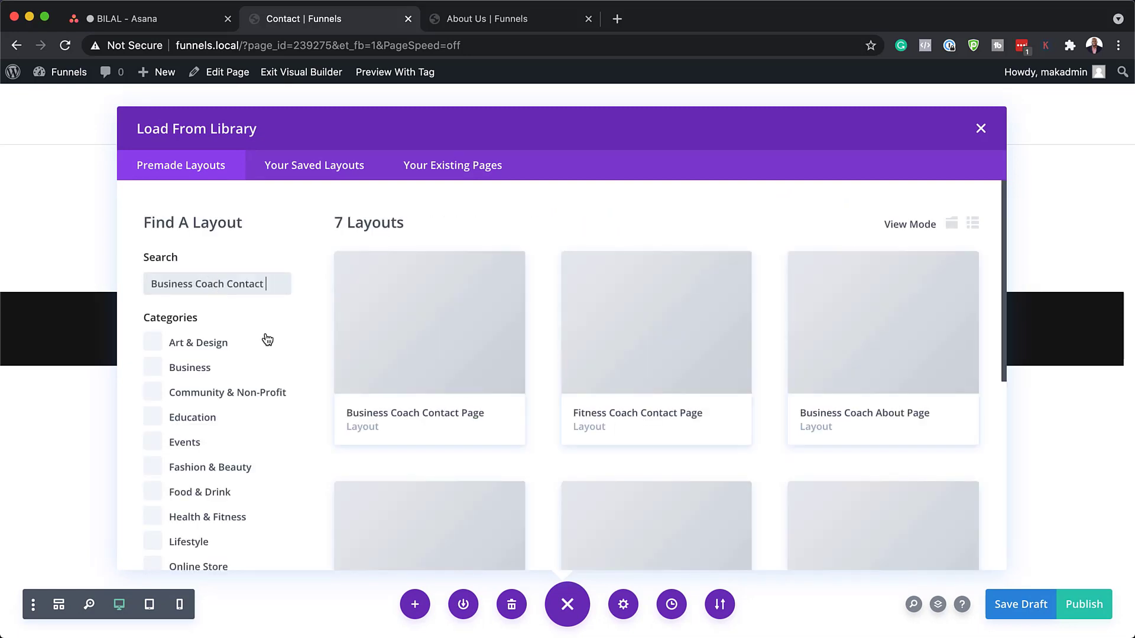
click(442, 344)
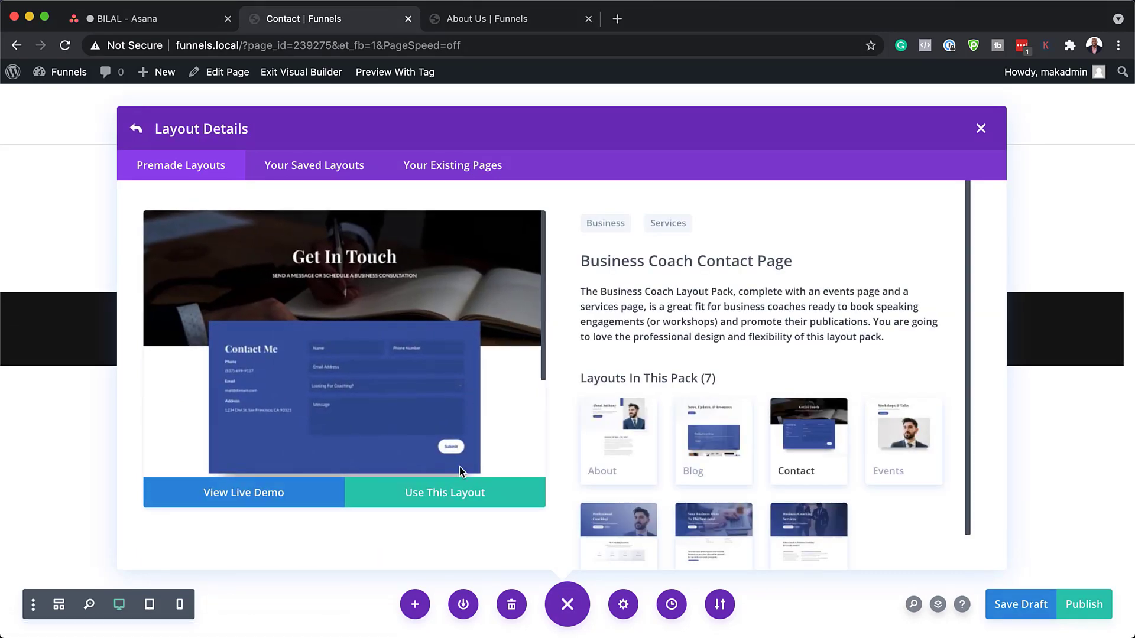
click(445, 499)
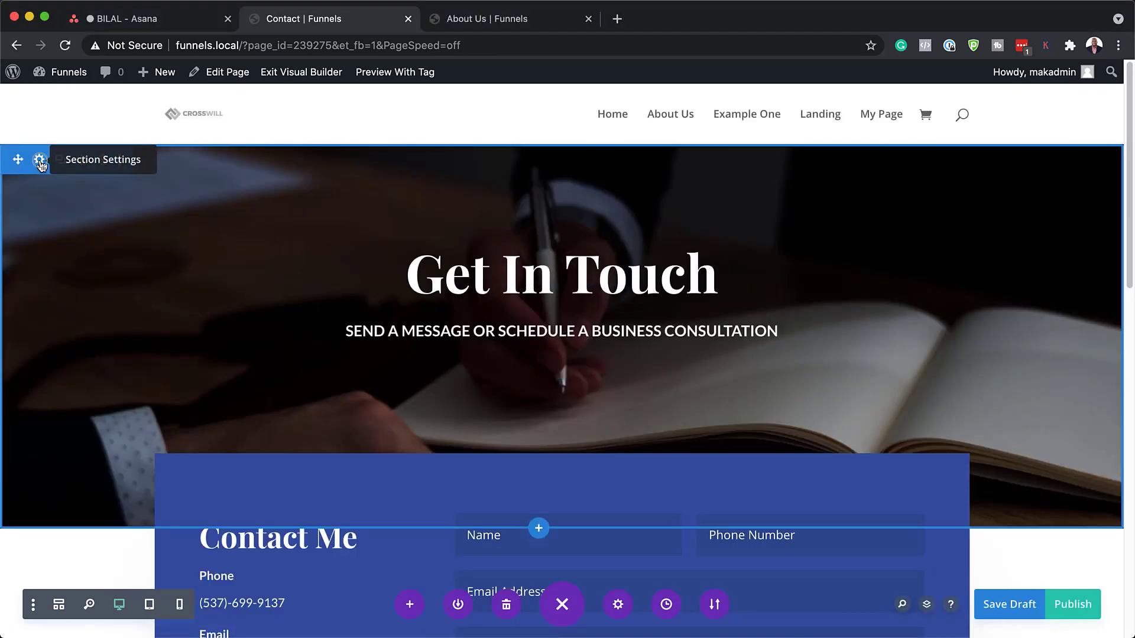
Set the hero section's background colour to #3550a0 and delete its background image.
click(39, 160)
click(74, 244)
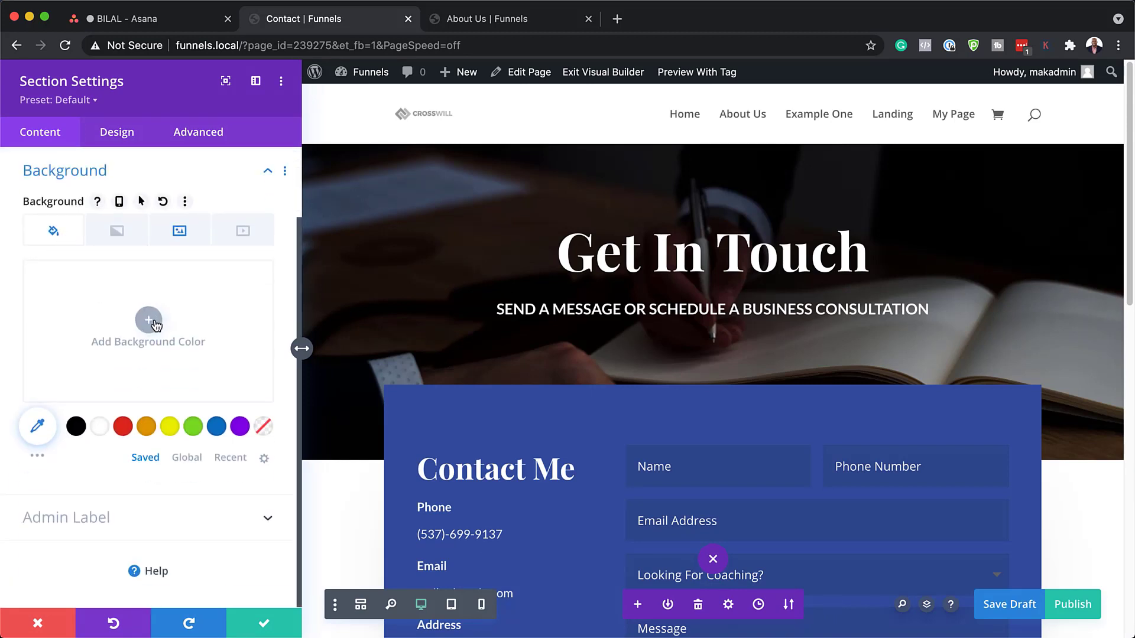
click(149, 322)
click(63, 278)
text(#3551a0)
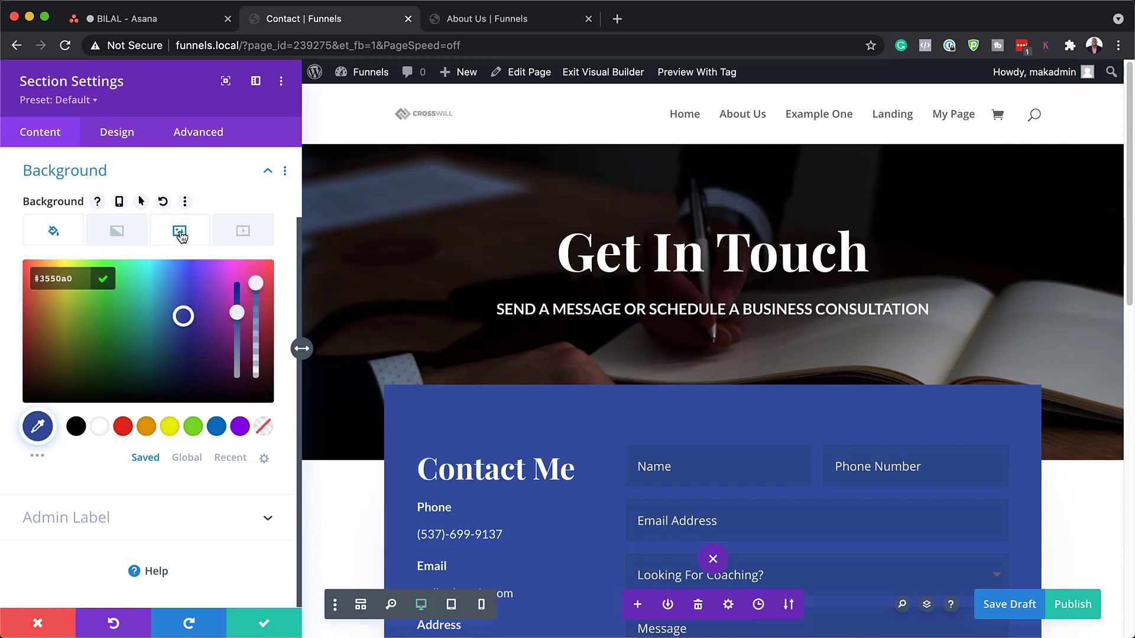
click(180, 234)
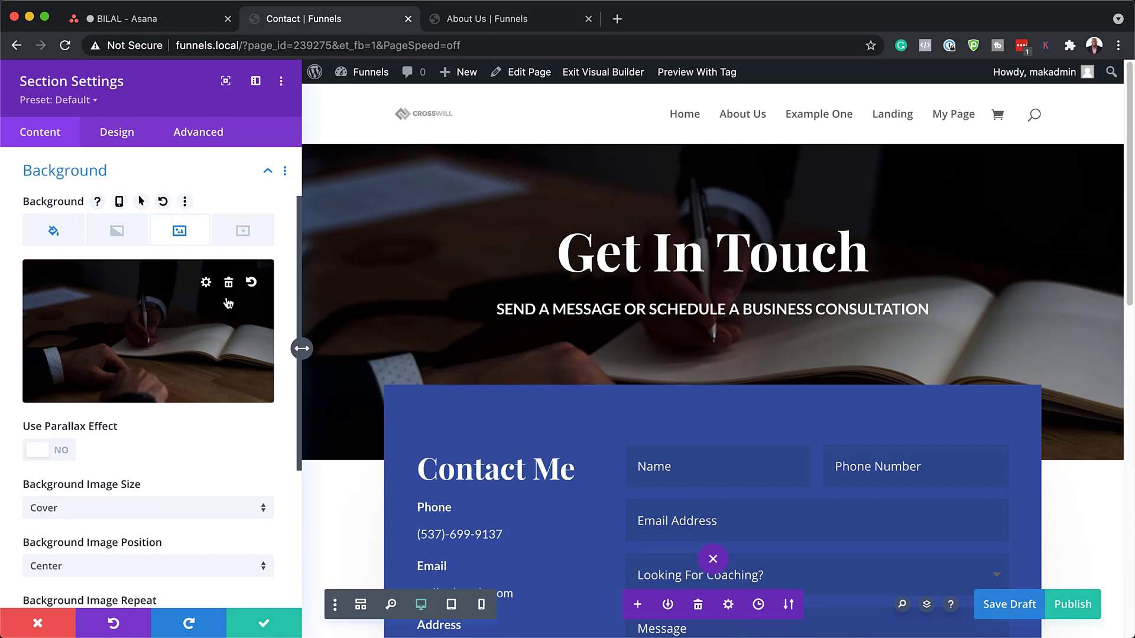
click(228, 283)
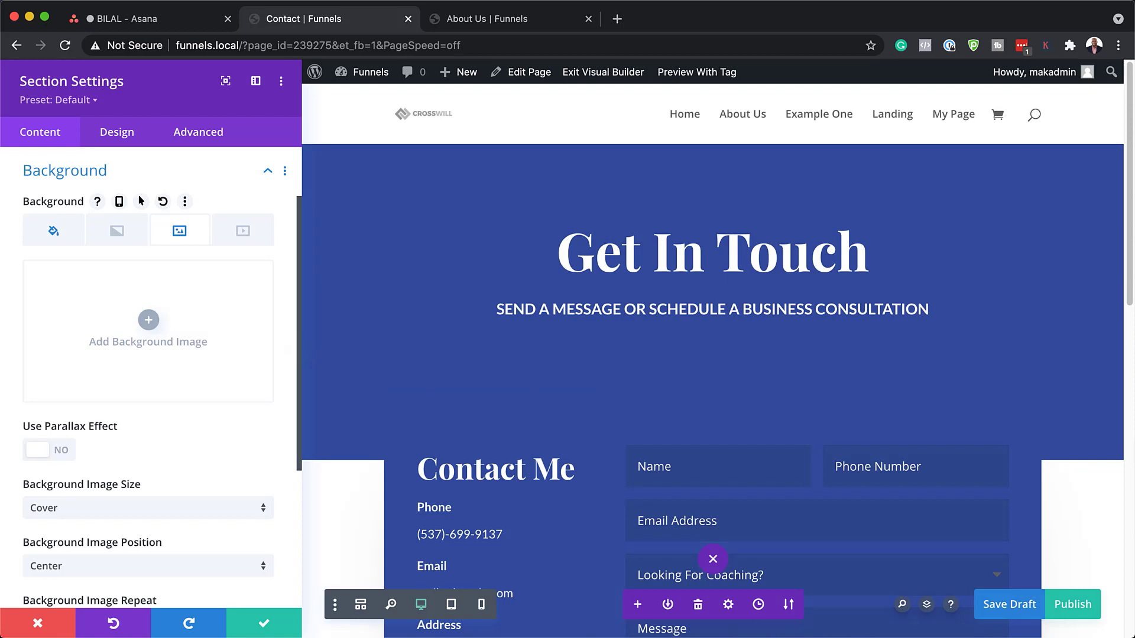
Set the hero section's top and bottom padding to 0px, linked.
click(126, 134)
click(83, 345)
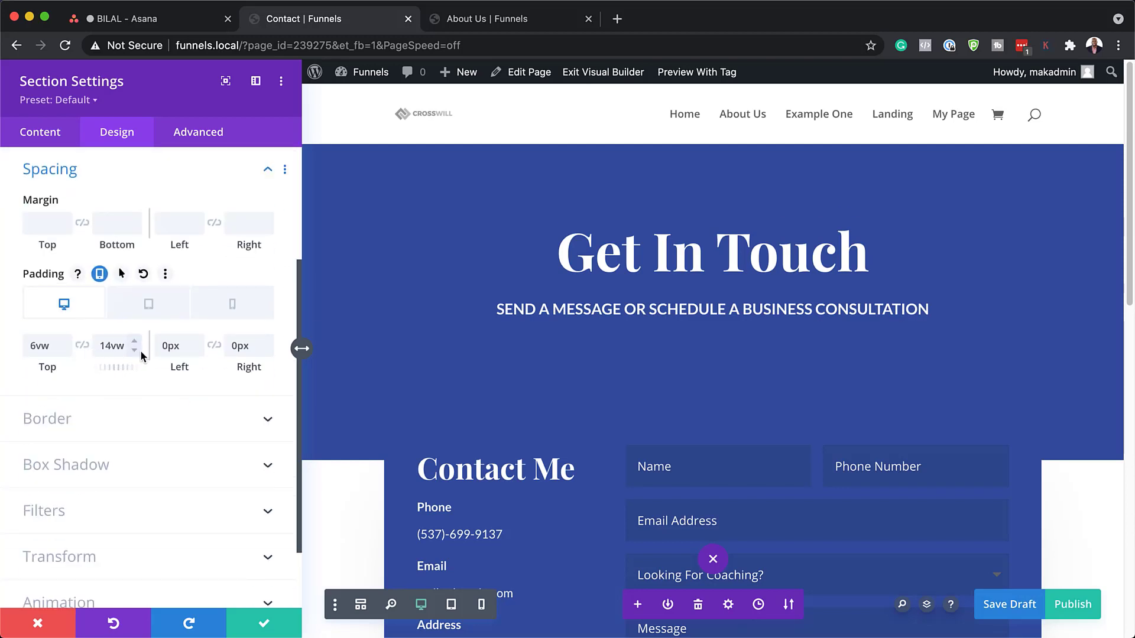
click(54, 352)
key(Down)
double_click(54, 353)
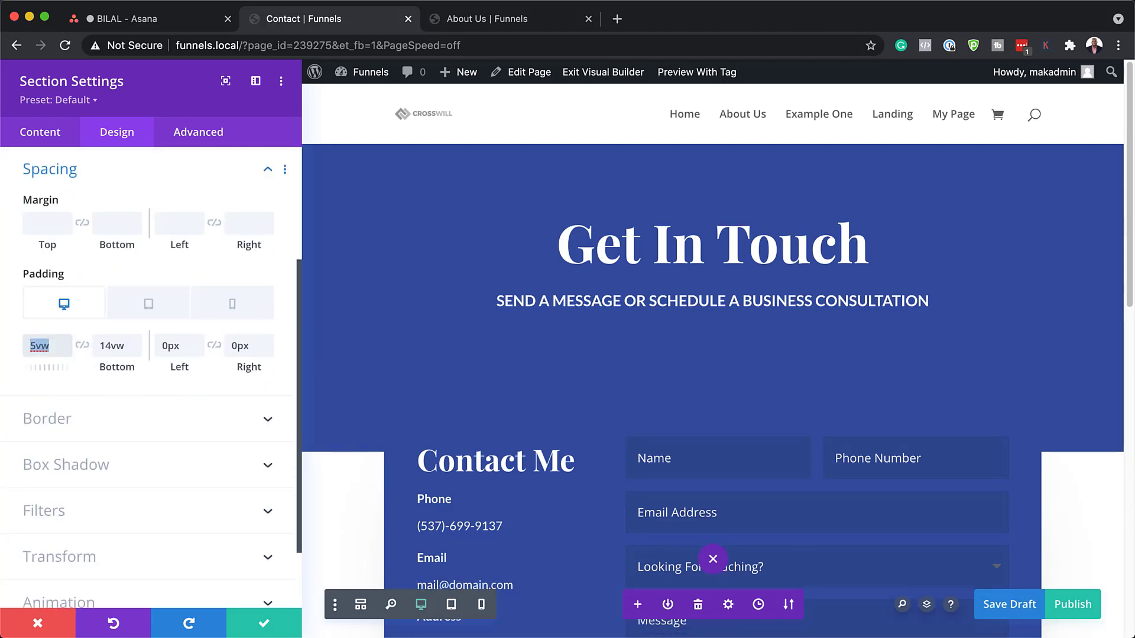
text(0)
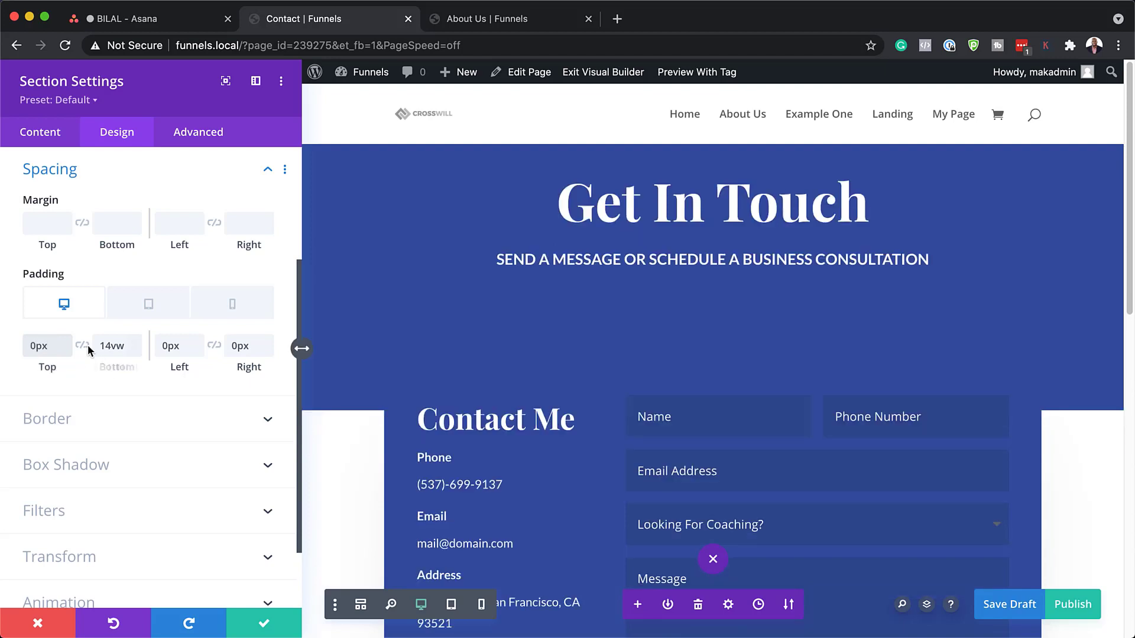
click(82, 345)
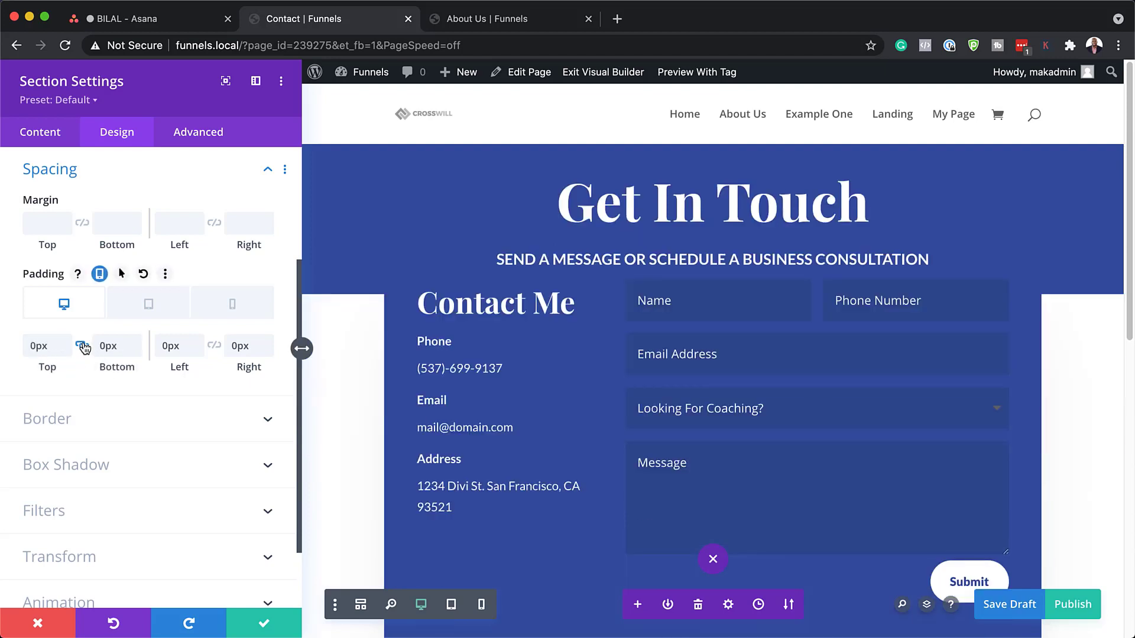
Give the section a minimum height of 600px and a height of 104vh.
scroll(108, 296, up, 3)
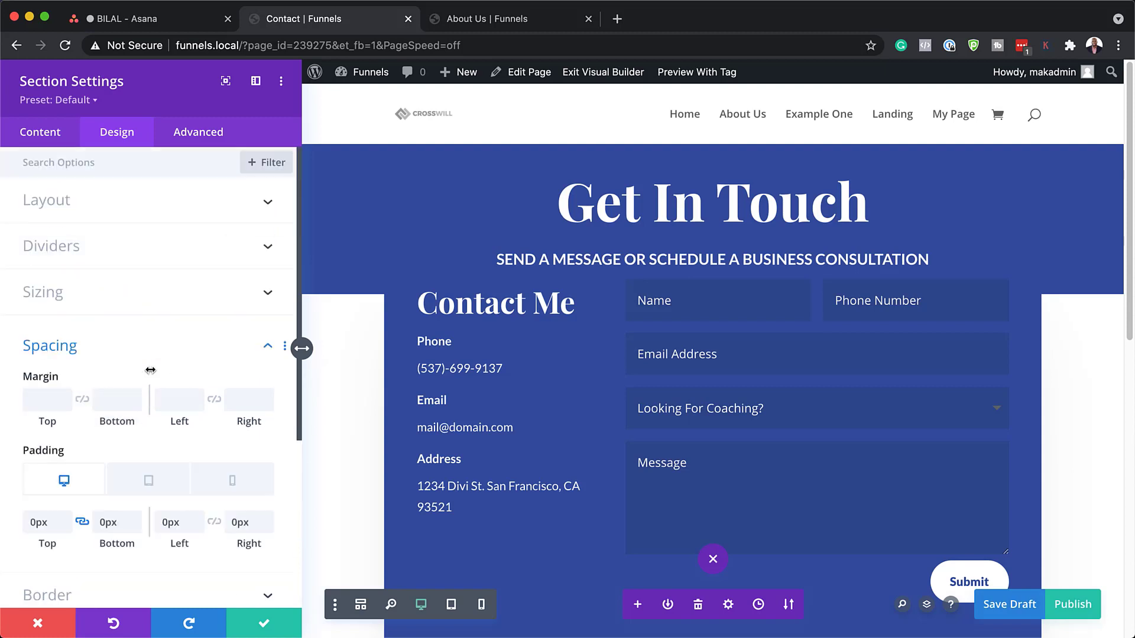
click(109, 296)
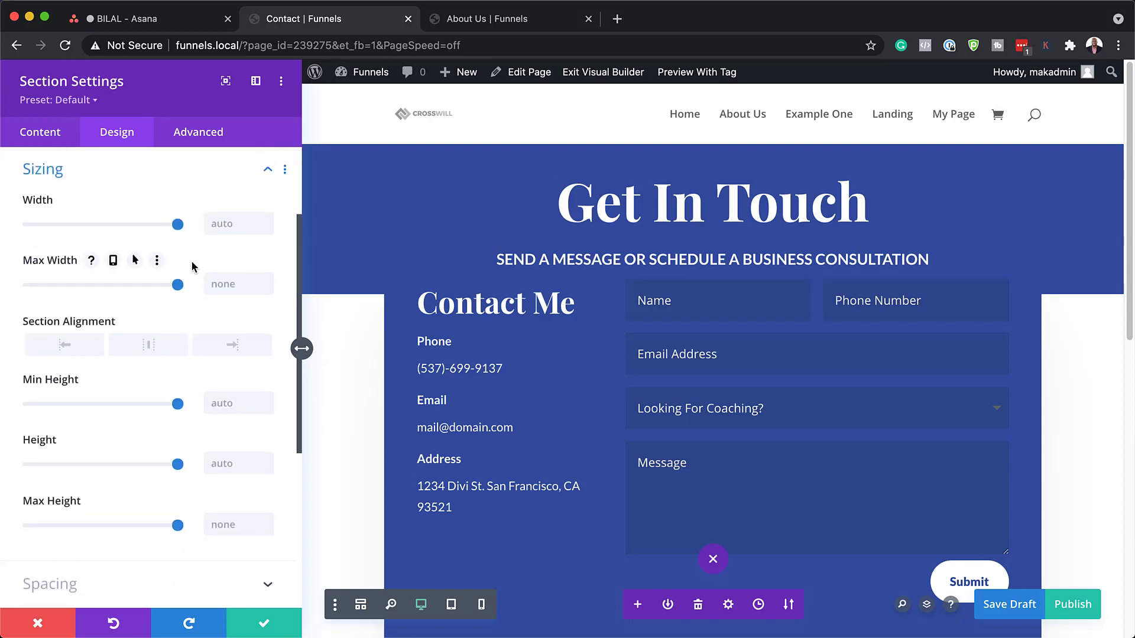
click(222, 403)
text(600px)
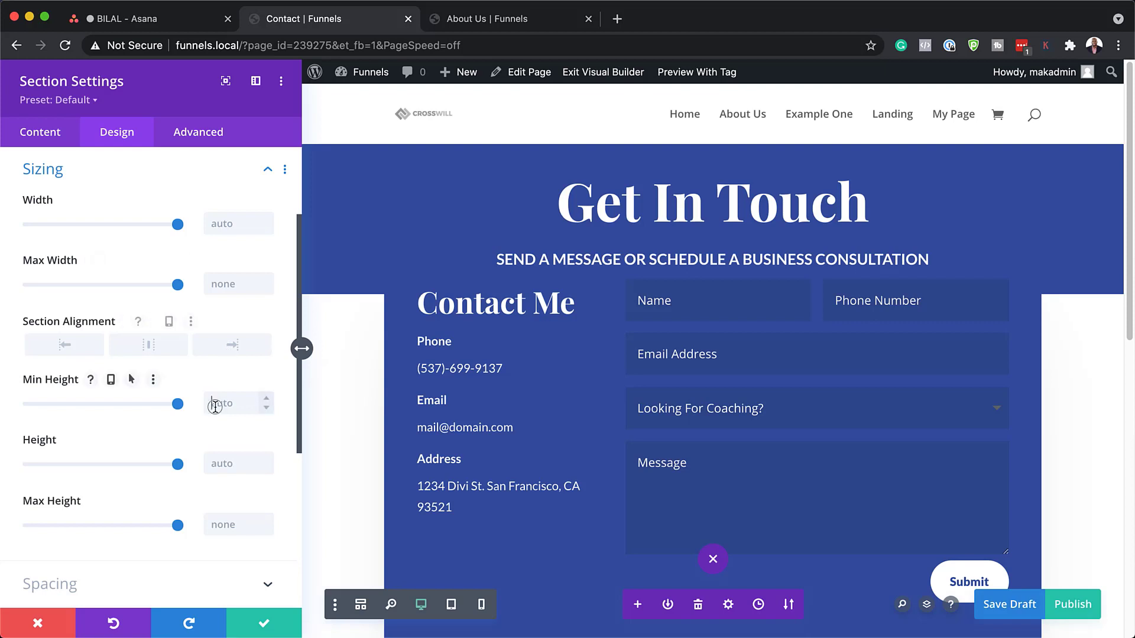
click(233, 456)
click(231, 460)
text(104vh)
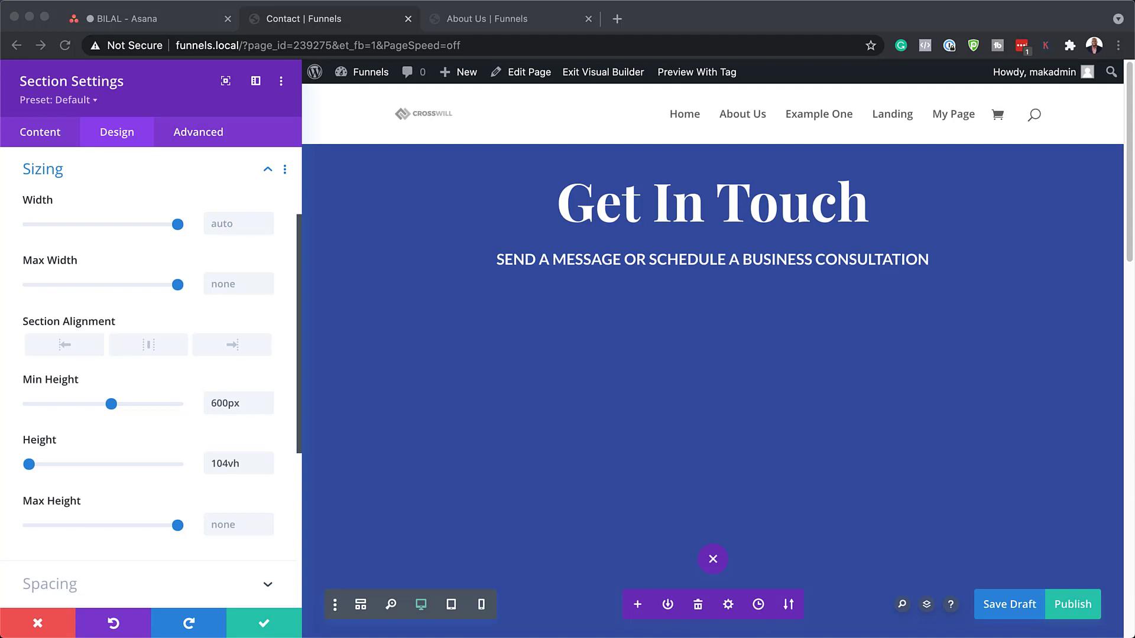
Add 'display:flex;flex-direction:column' as Main Element custom CSS and save the section.
click(184, 132)
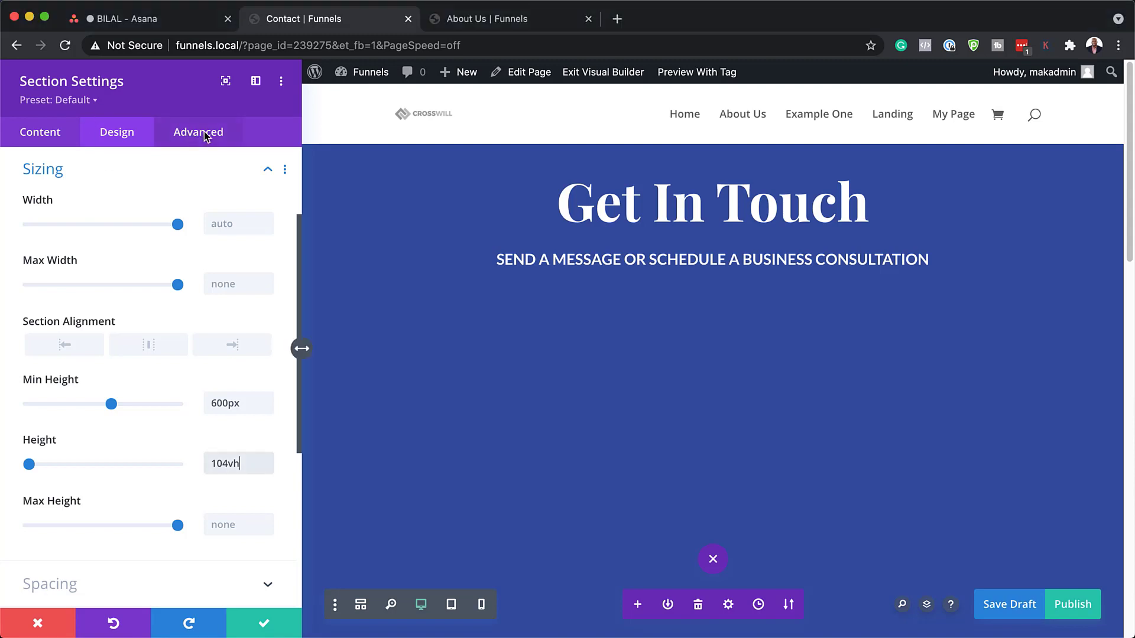
click(123, 247)
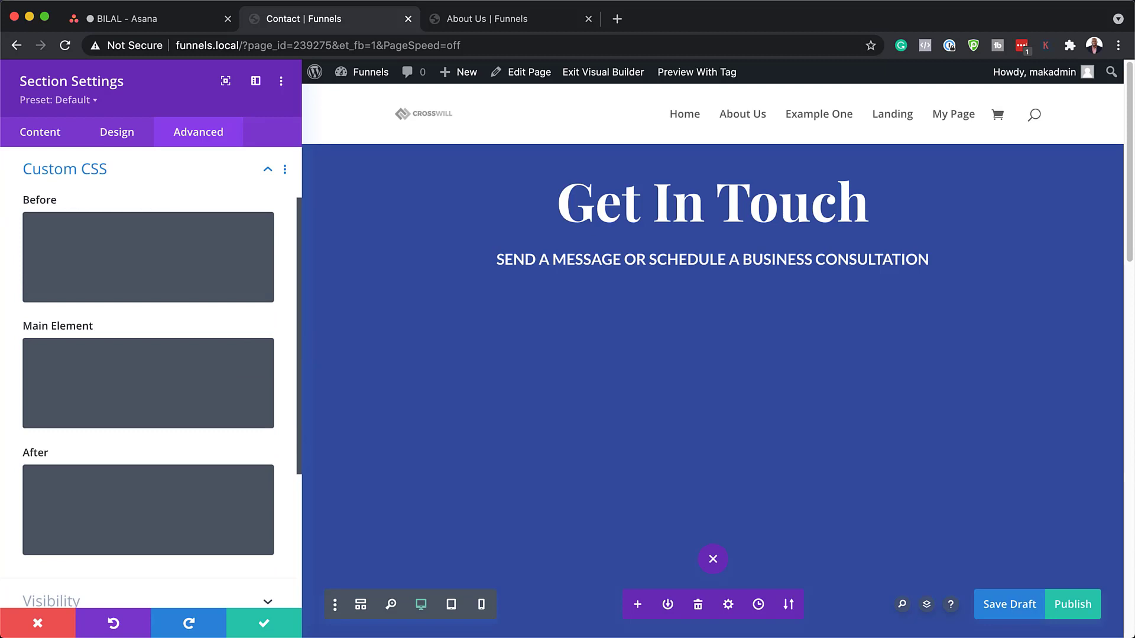
click(94, 362)
text(display:flex;flex-direction: column;)
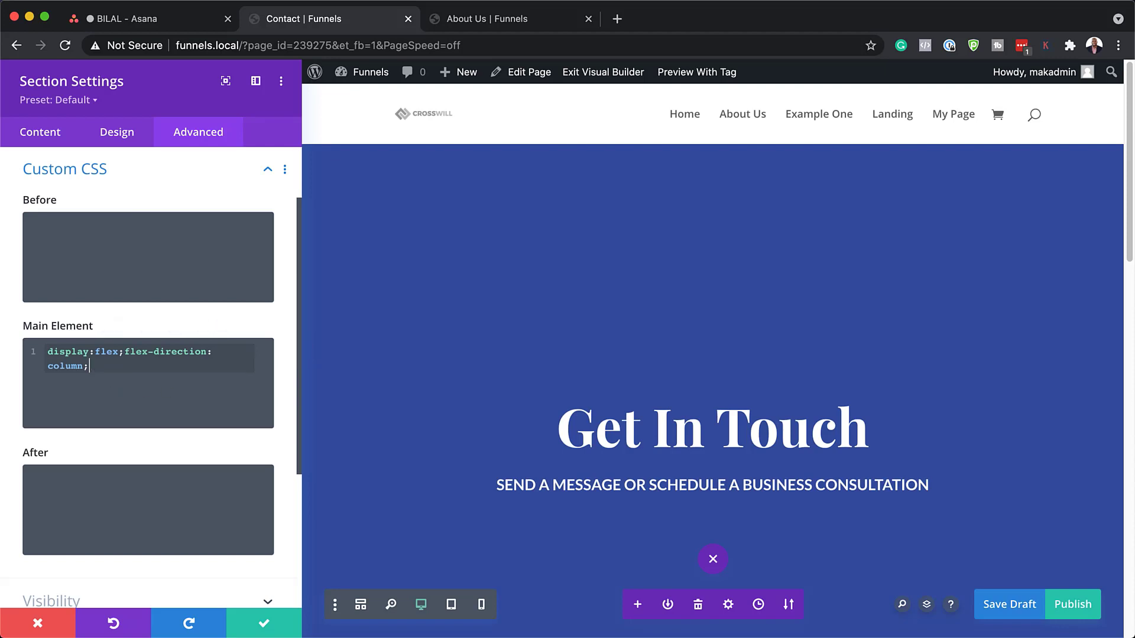
click(261, 632)
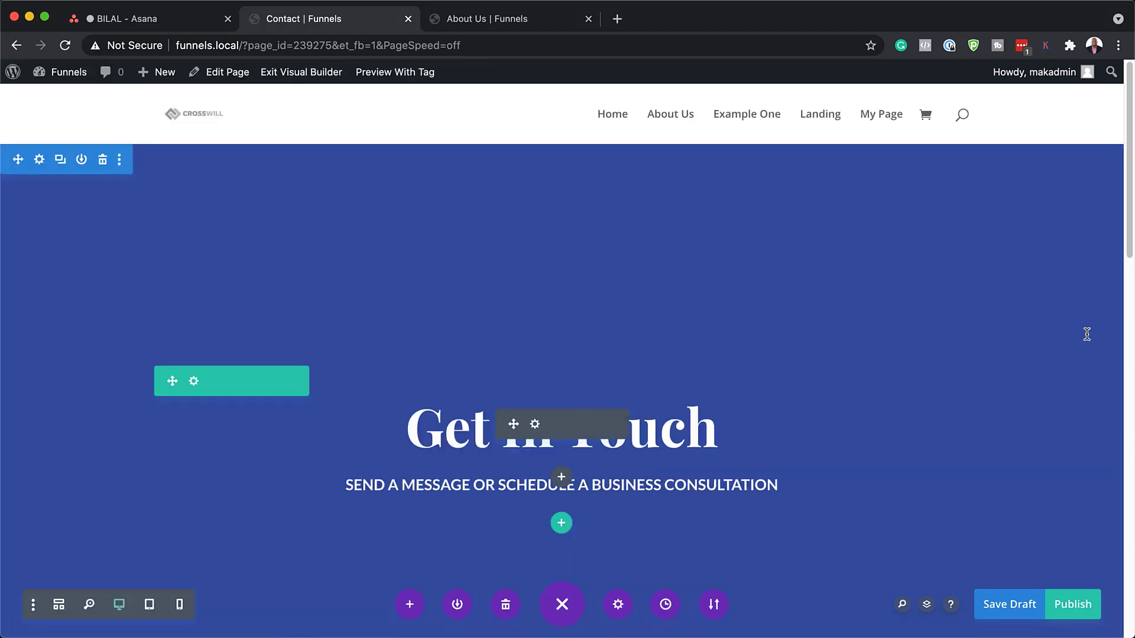
Drag the Contact Form module up into the Get In Touch section beneath the subtitle.
scroll(813, 354, down, 6)
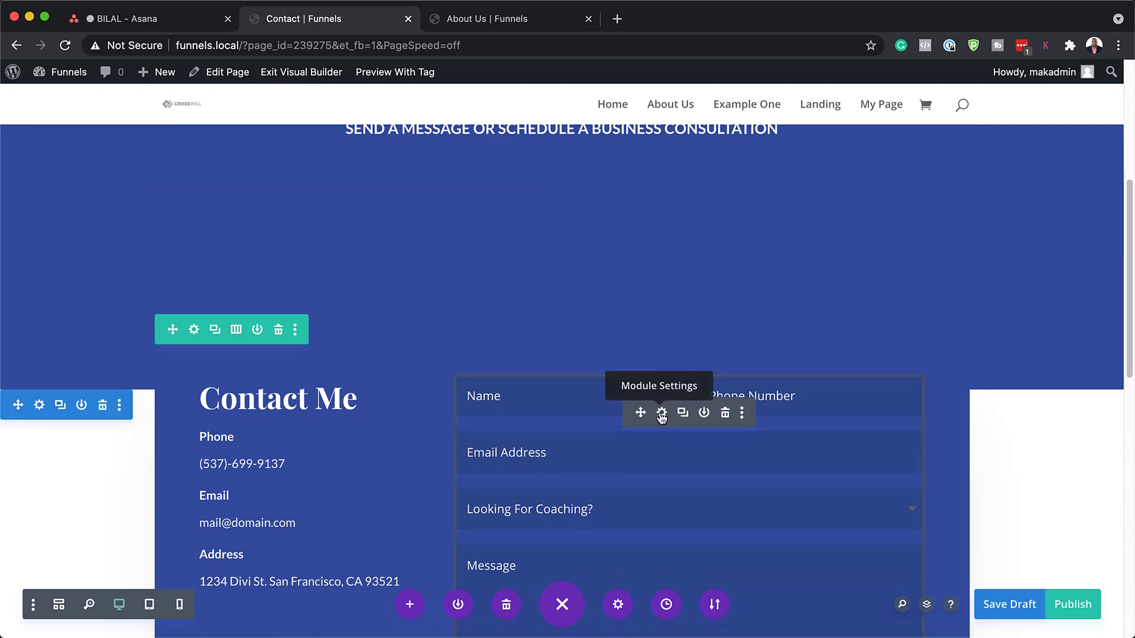
scroll(663, 420, up, 3)
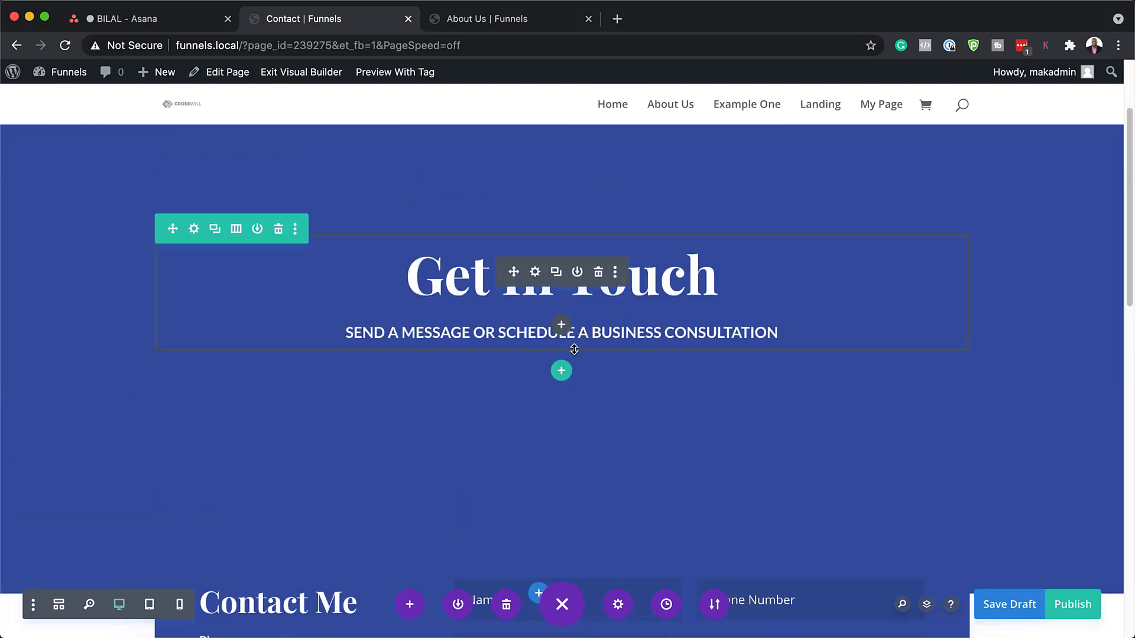
scroll(649, 490, down, 3)
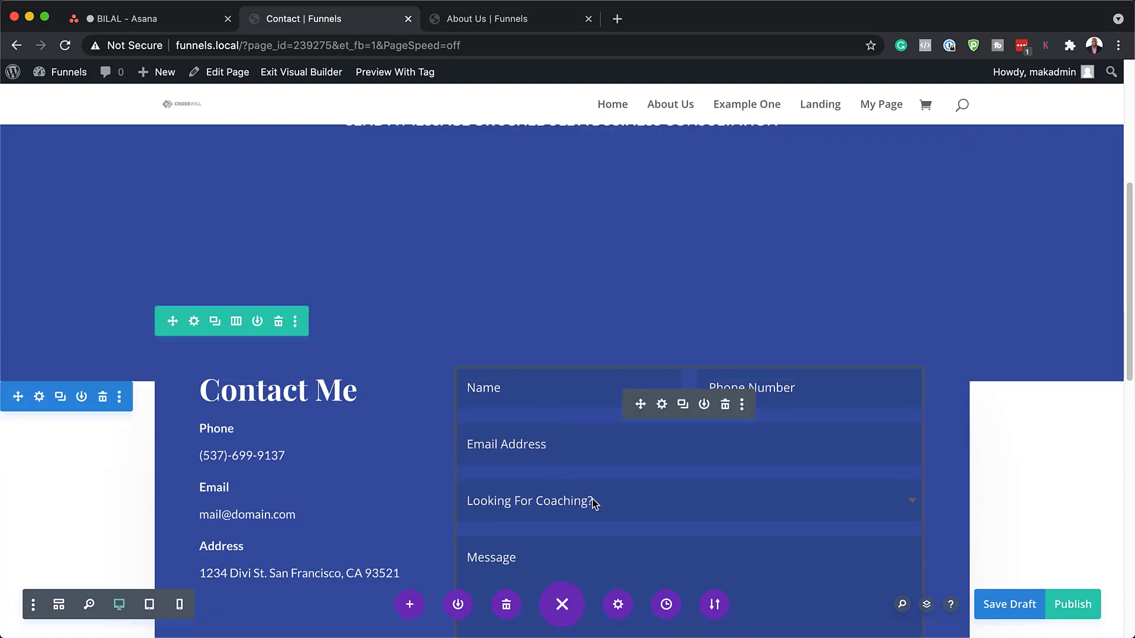
drag(642, 407, 535, 165)
scroll(931, 363, up, 6)
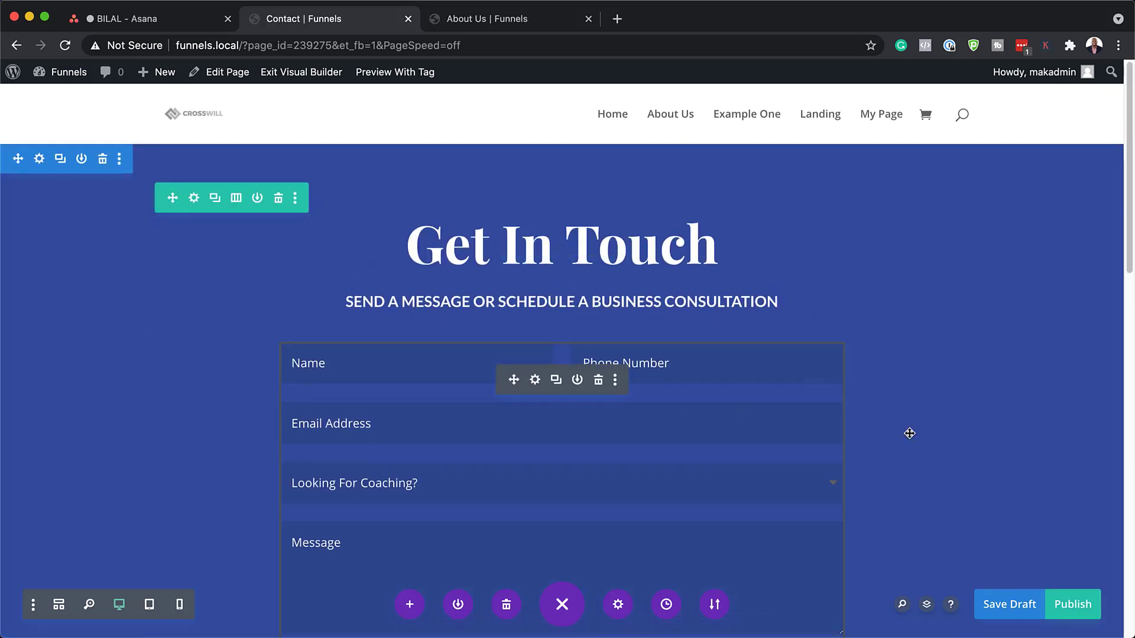
scroll(904, 446, down, 4)
scroll(372, 387, down, 6)
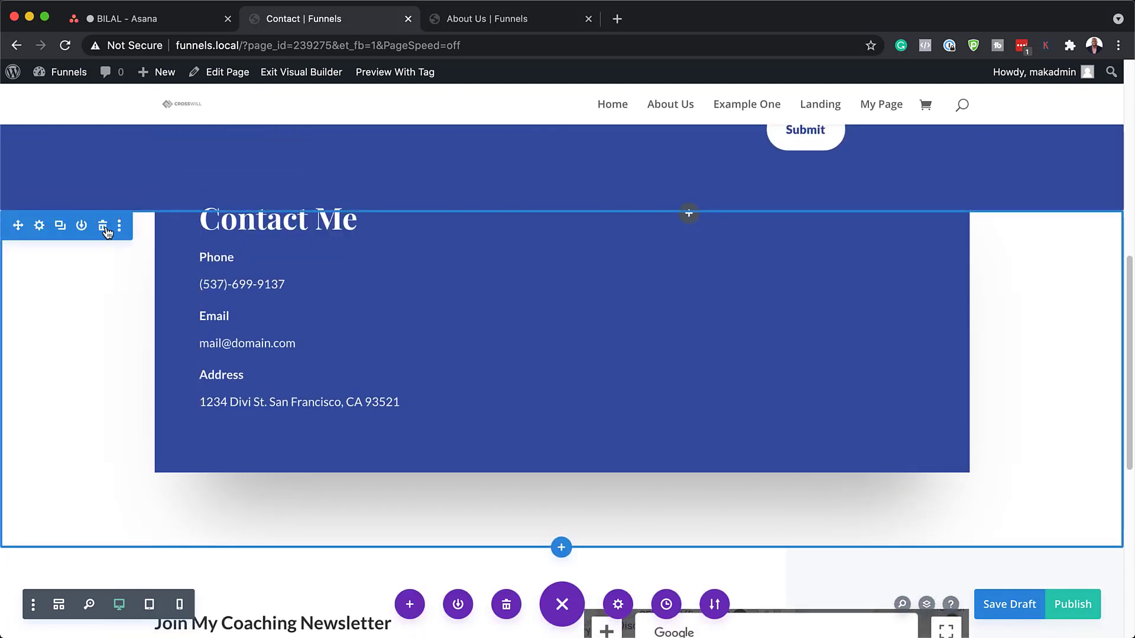
Delete the Contact Me section, then remove the Footer section from the Layers panel.
click(104, 230)
key(l)
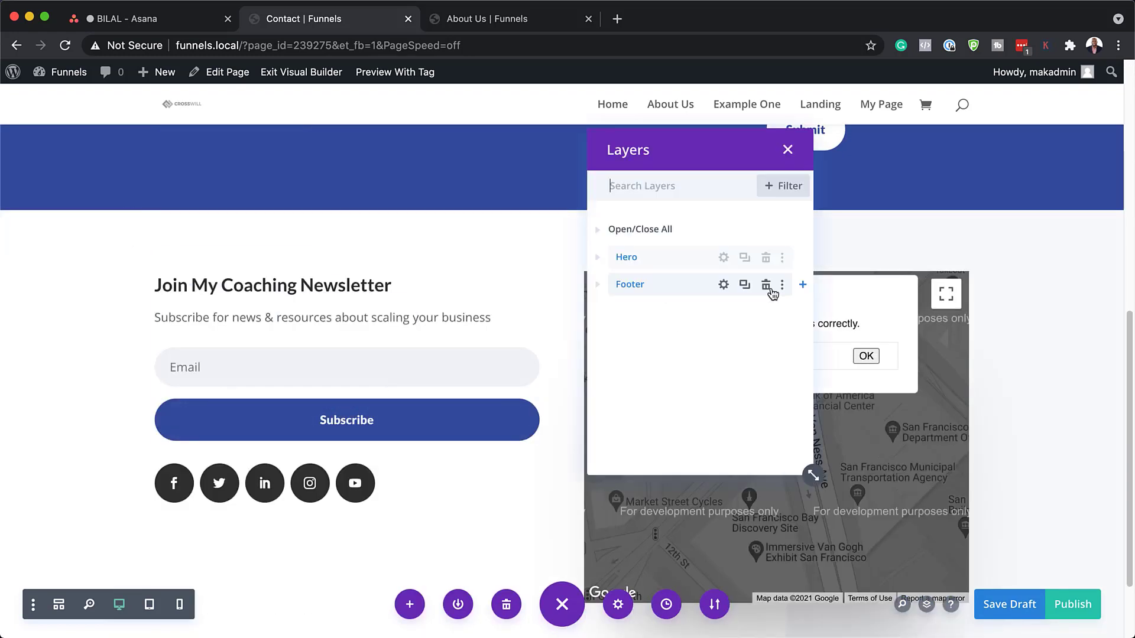
click(766, 285)
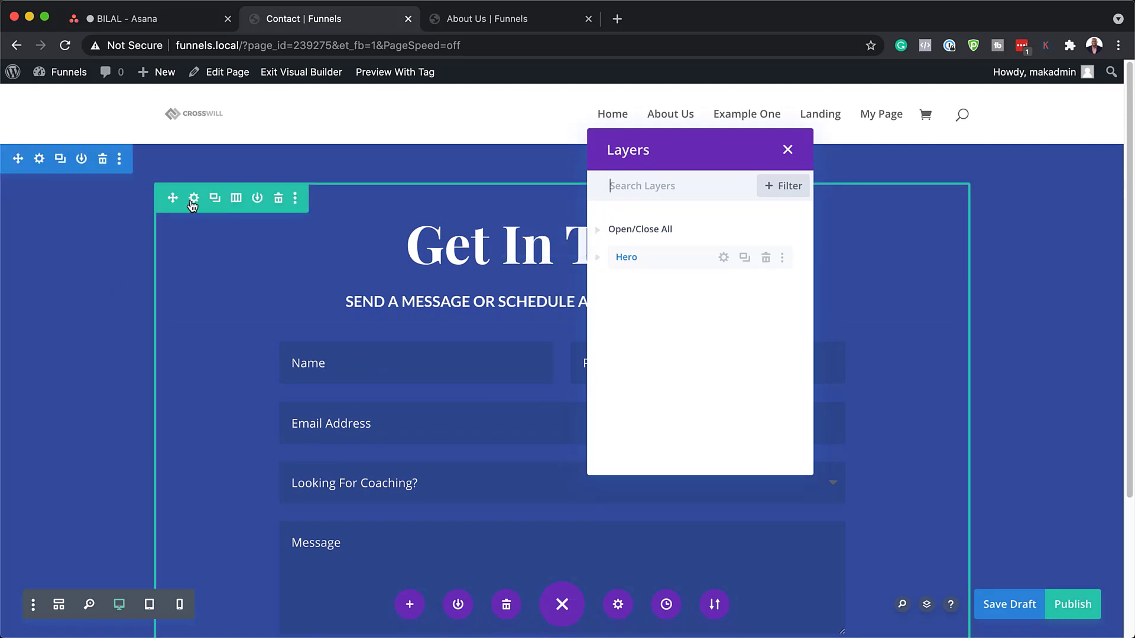
Give the contact form row a custom gutter width of 1 and 100% width.
click(192, 201)
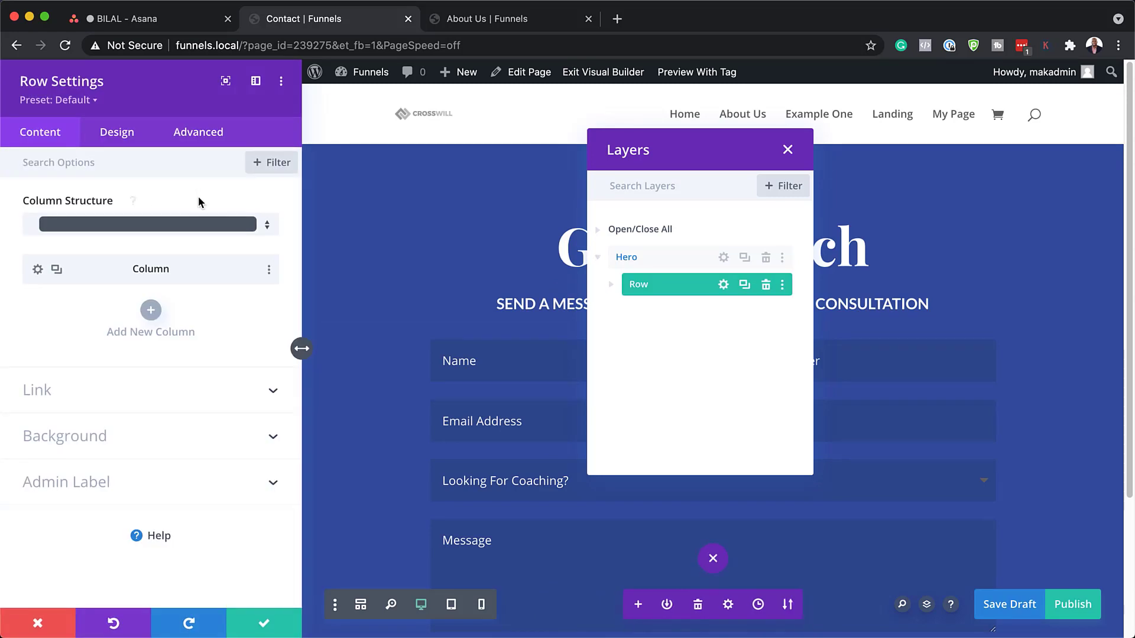
click(111, 139)
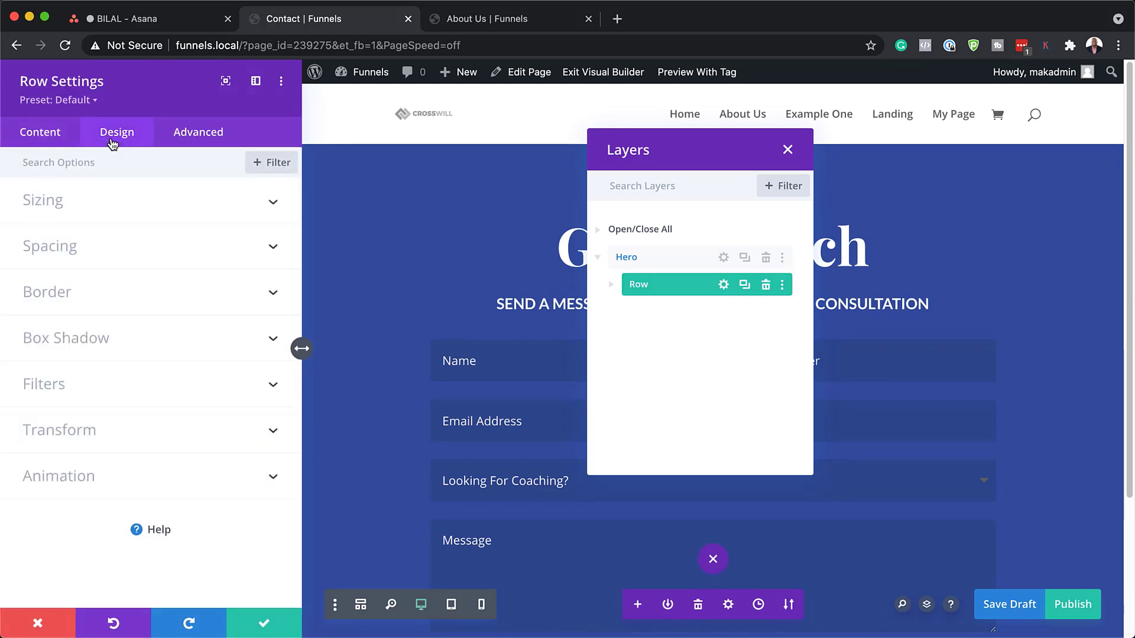
click(75, 204)
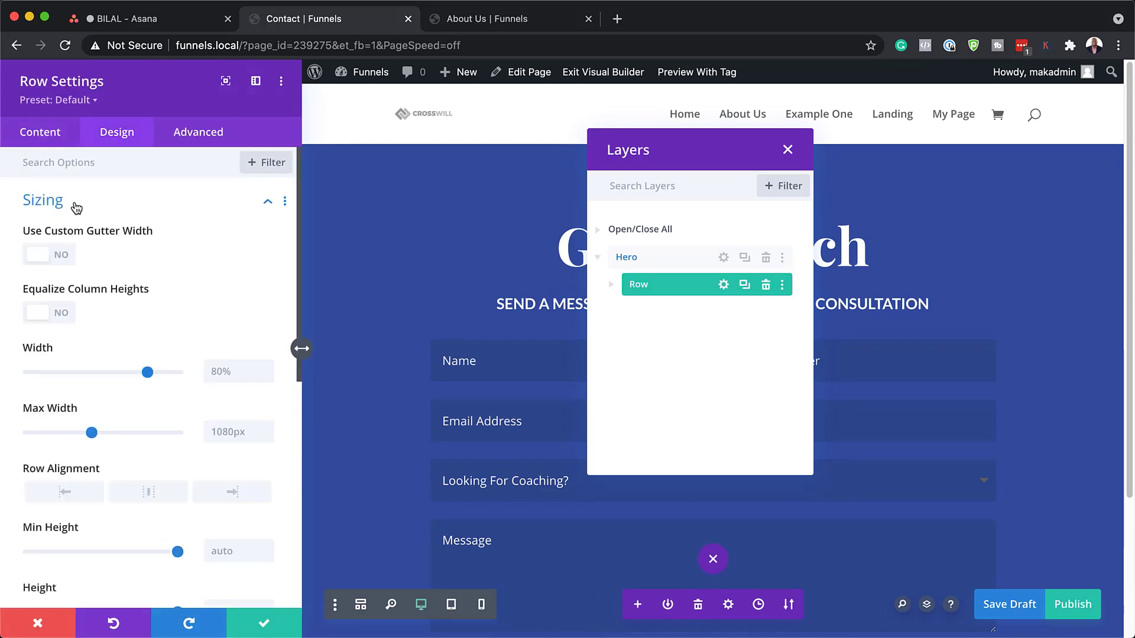
click(60, 256)
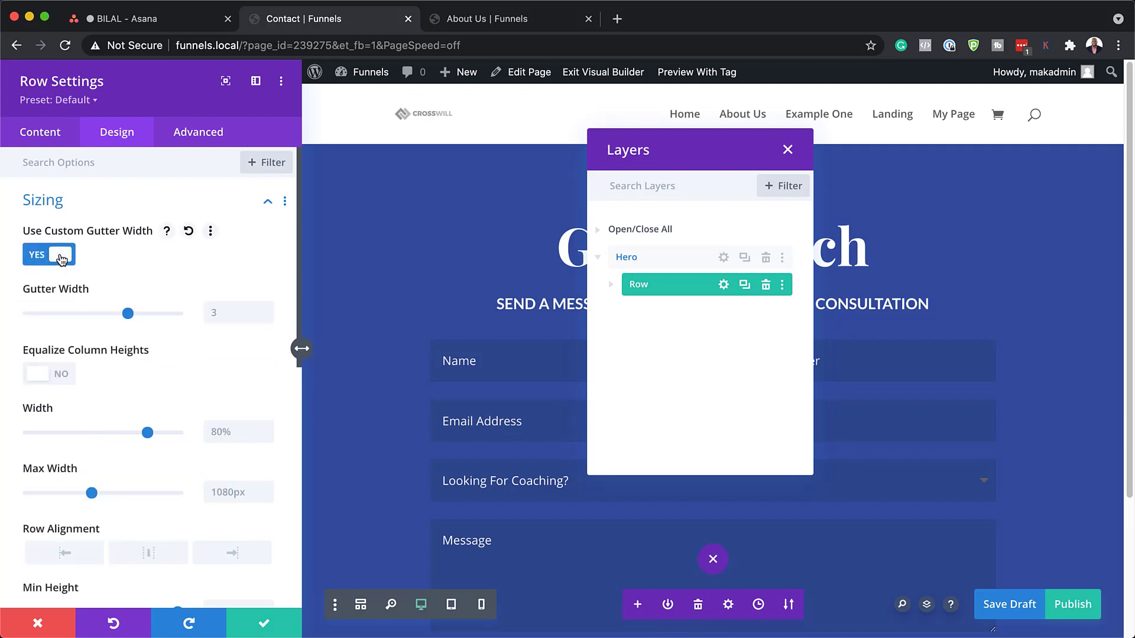
drag(128, 314, 28, 314)
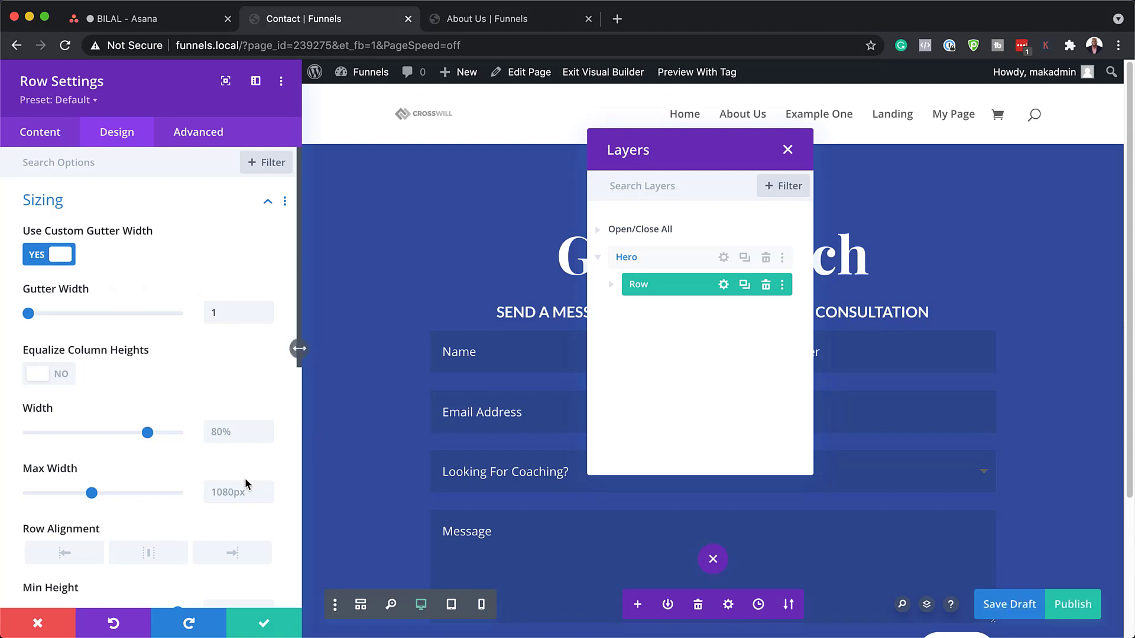
click(226, 439)
text(100%)
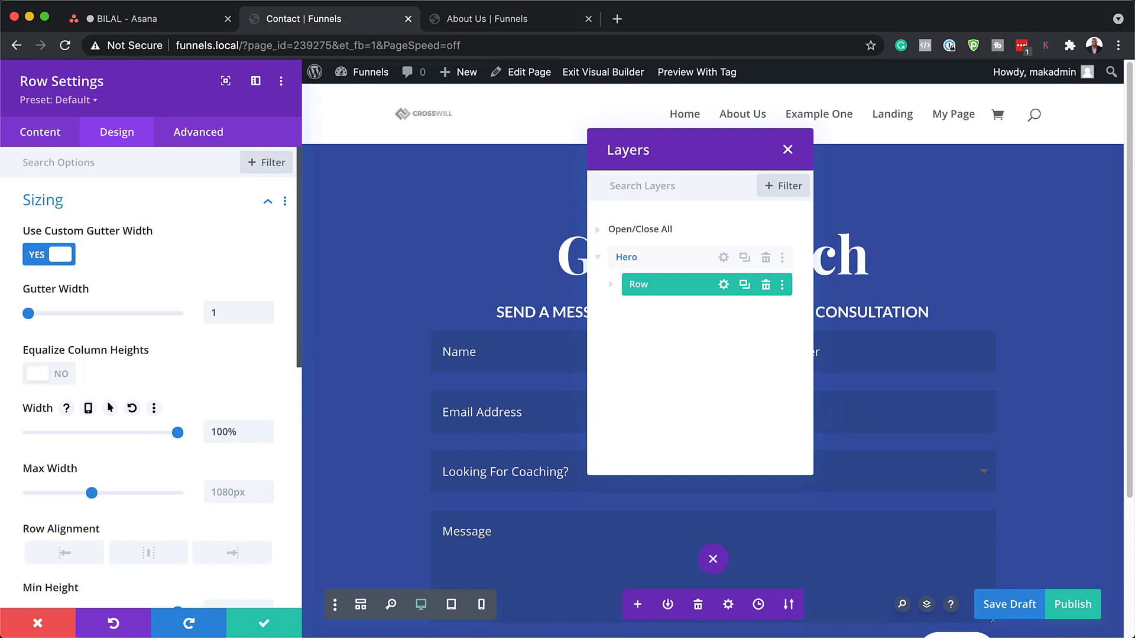
scroll(172, 299, down, 6)
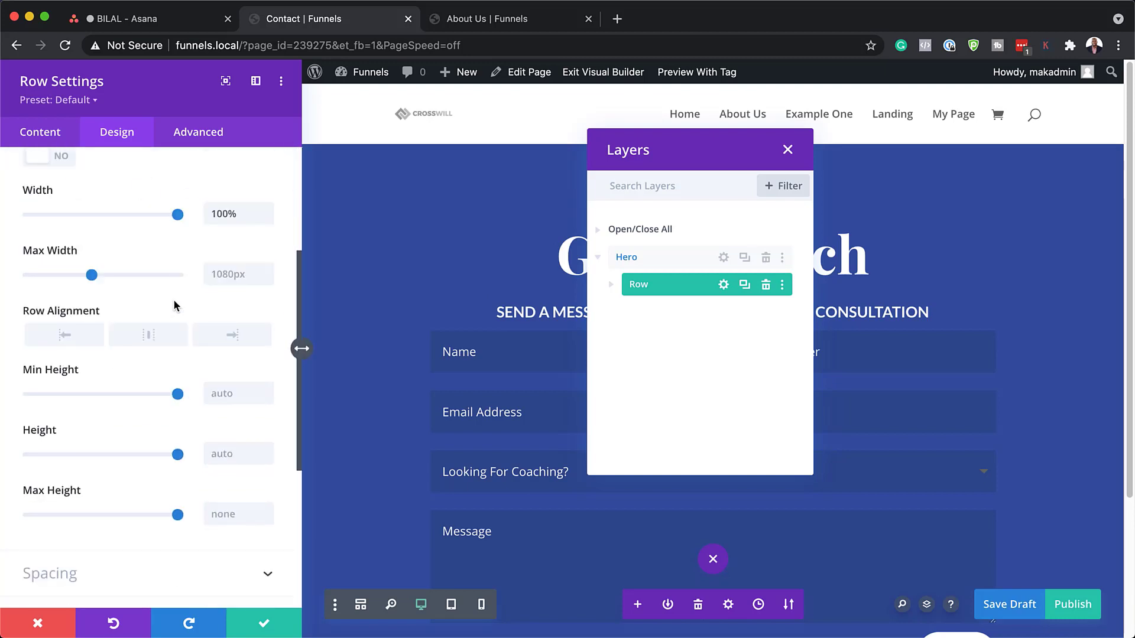
Set the row padding to 0px top/bottom and 7vh left/right, linked, and save.
click(47, 440)
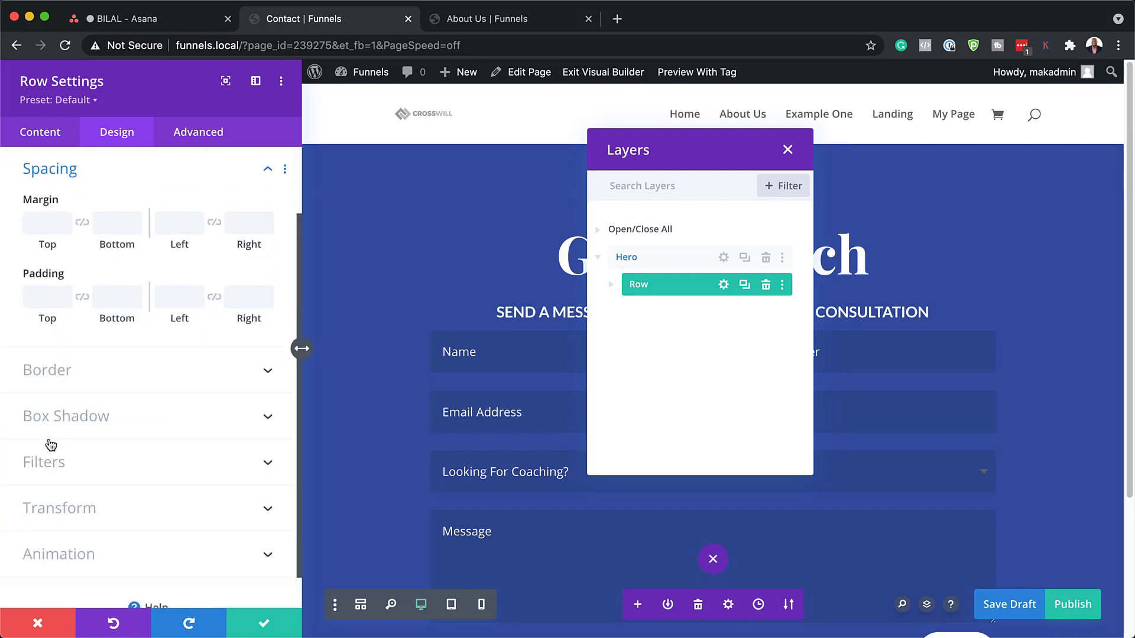
click(52, 296)
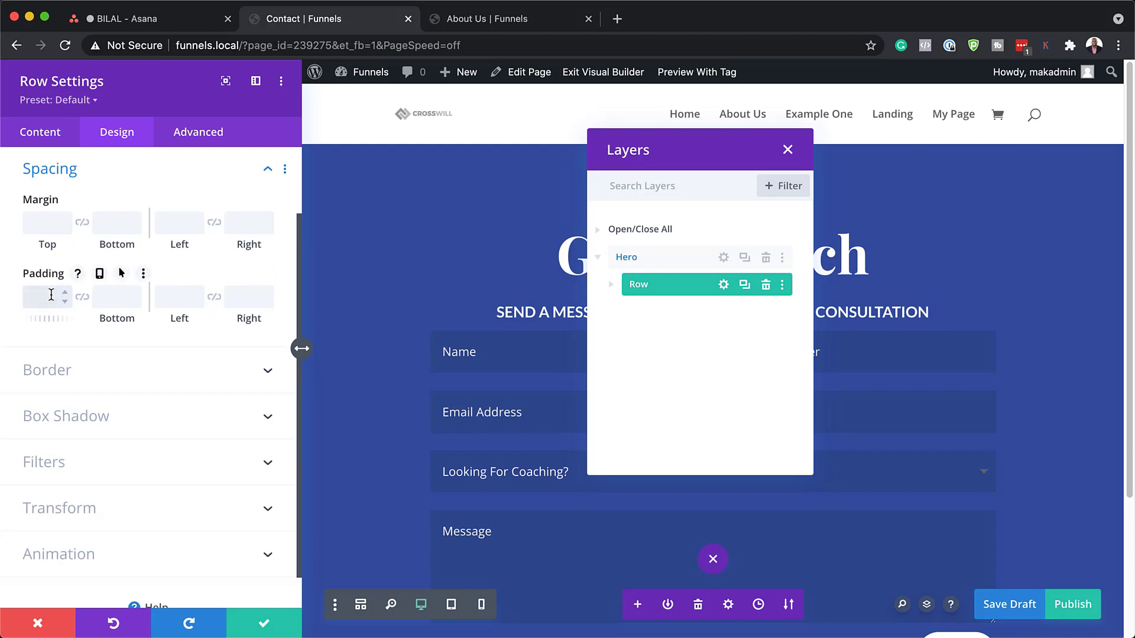
text(0px)
click(82, 297)
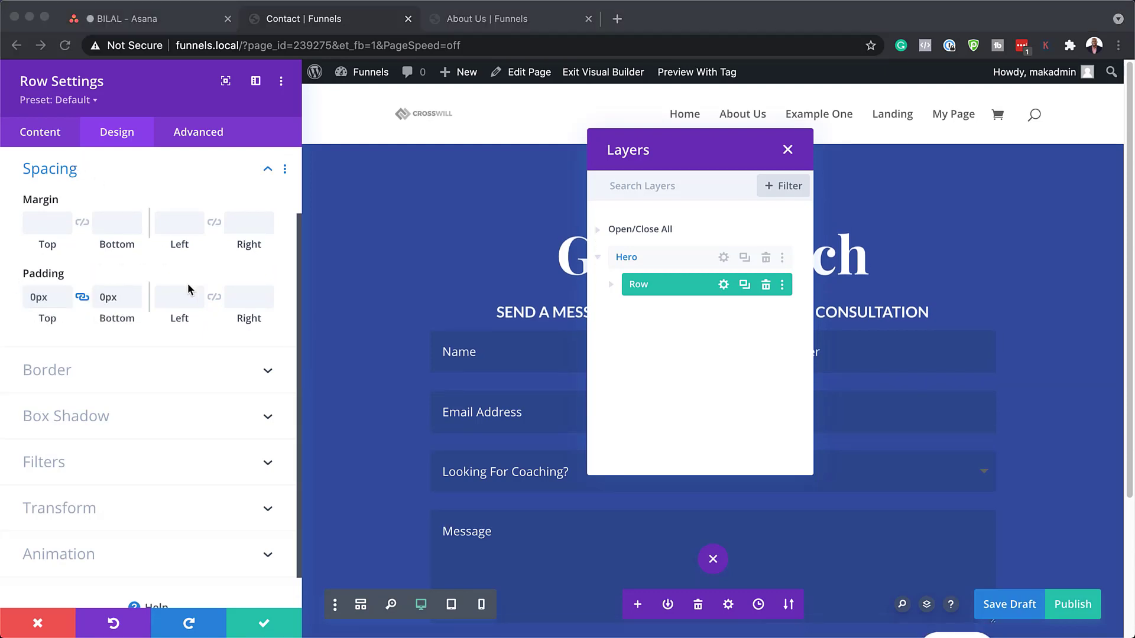
click(169, 298)
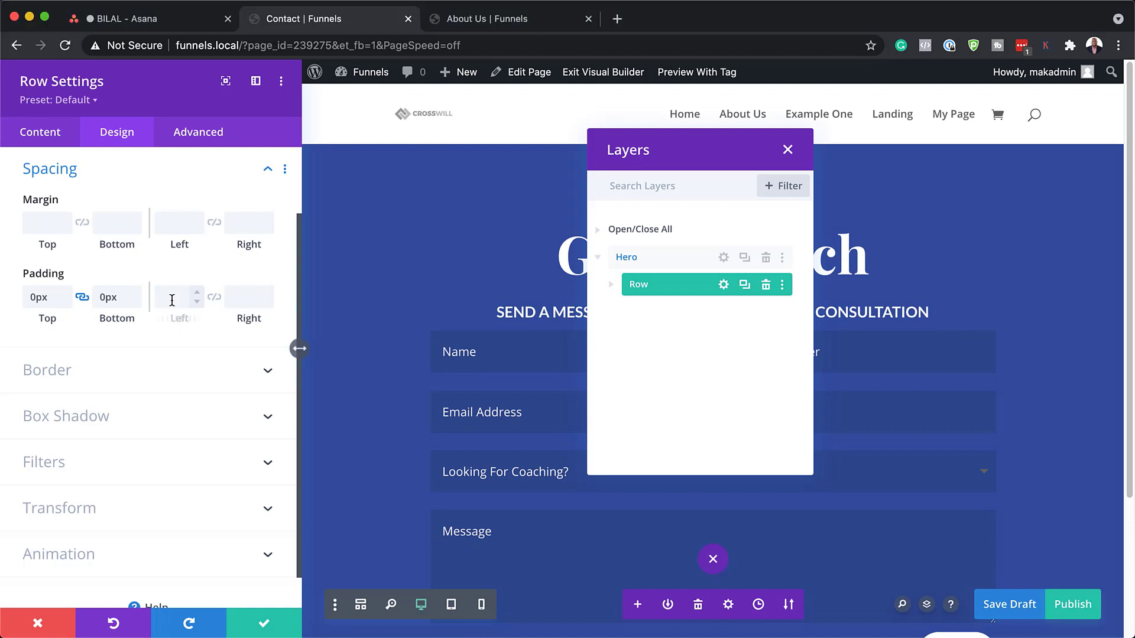
click(214, 297)
click(264, 623)
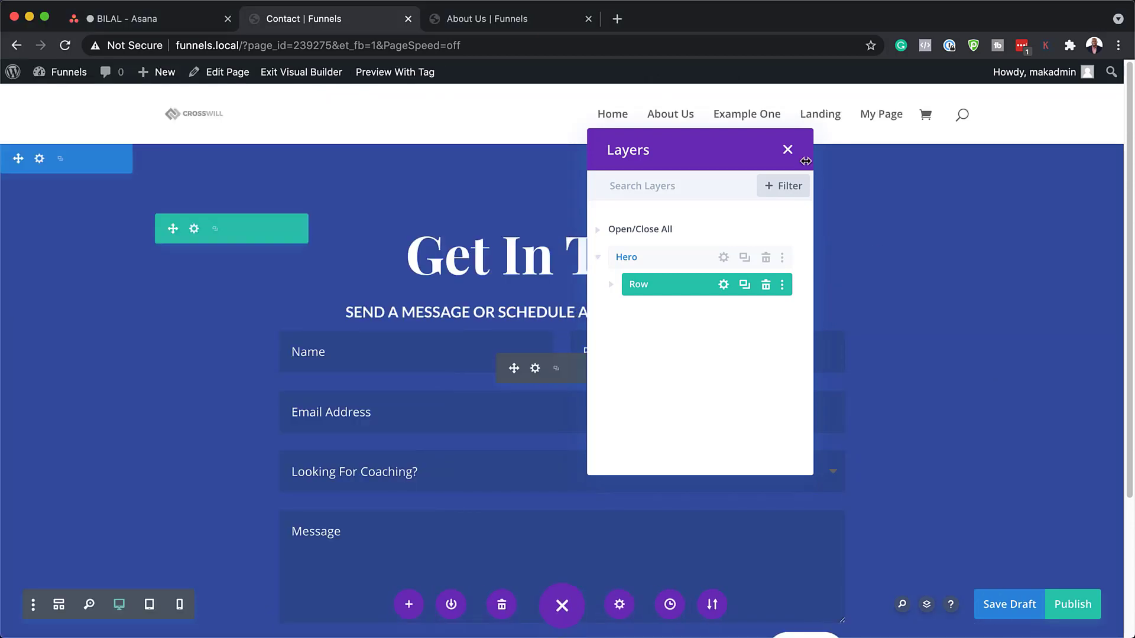
Set the Get In Touch heading's desktop H1 text size to 7vh.
click(786, 153)
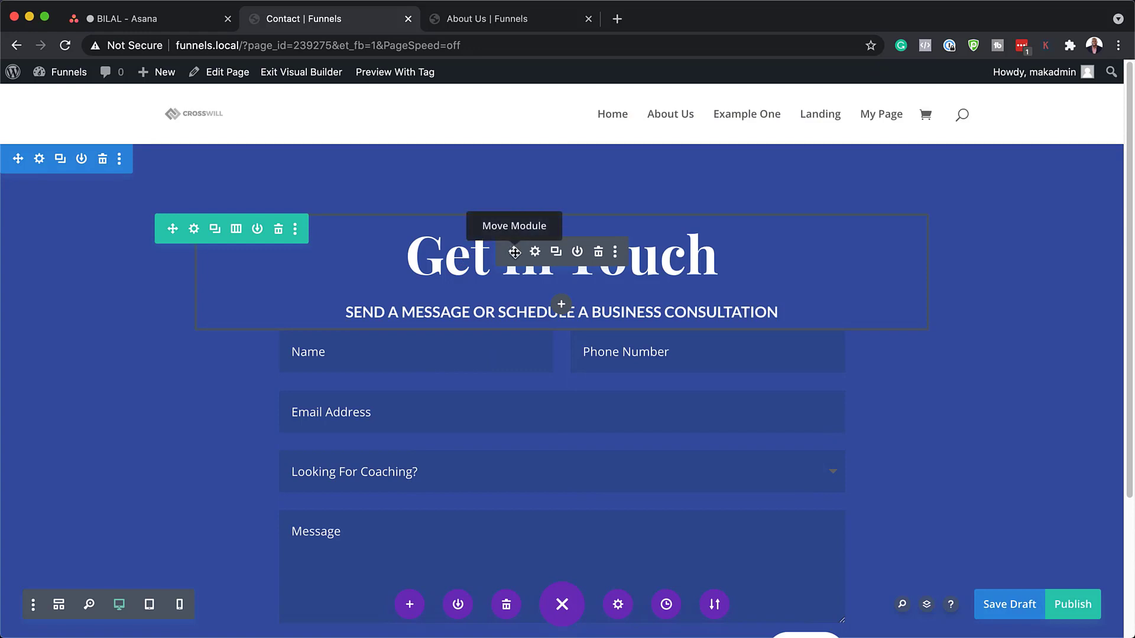
click(535, 251)
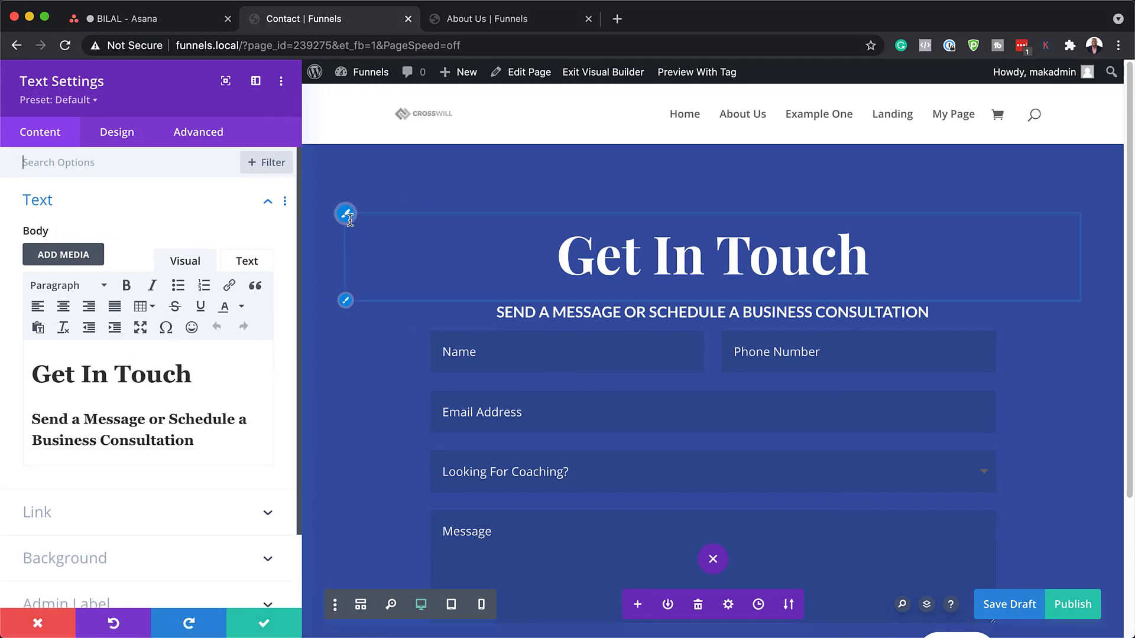
click(345, 213)
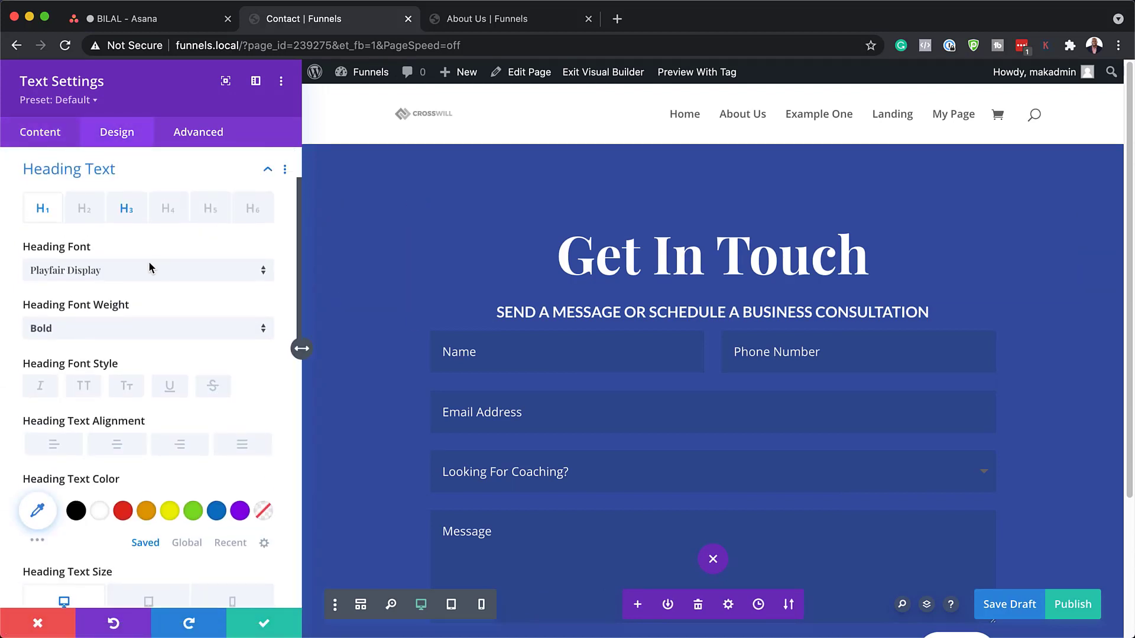
scroll(219, 382, down, 5)
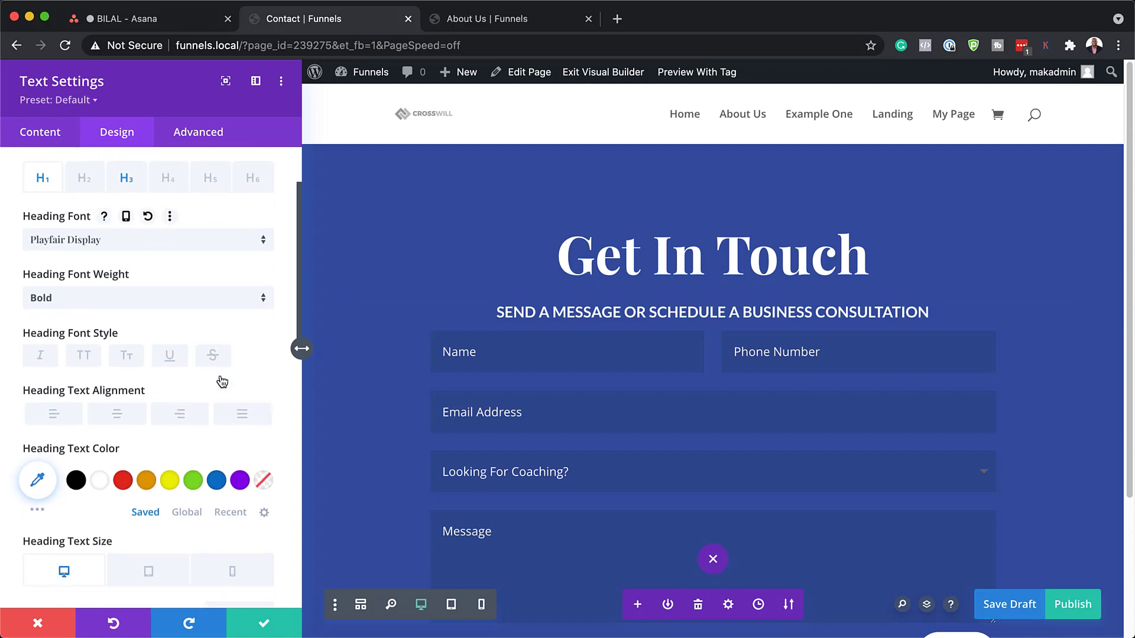
drag(240, 436, 187, 435)
text(7vh)
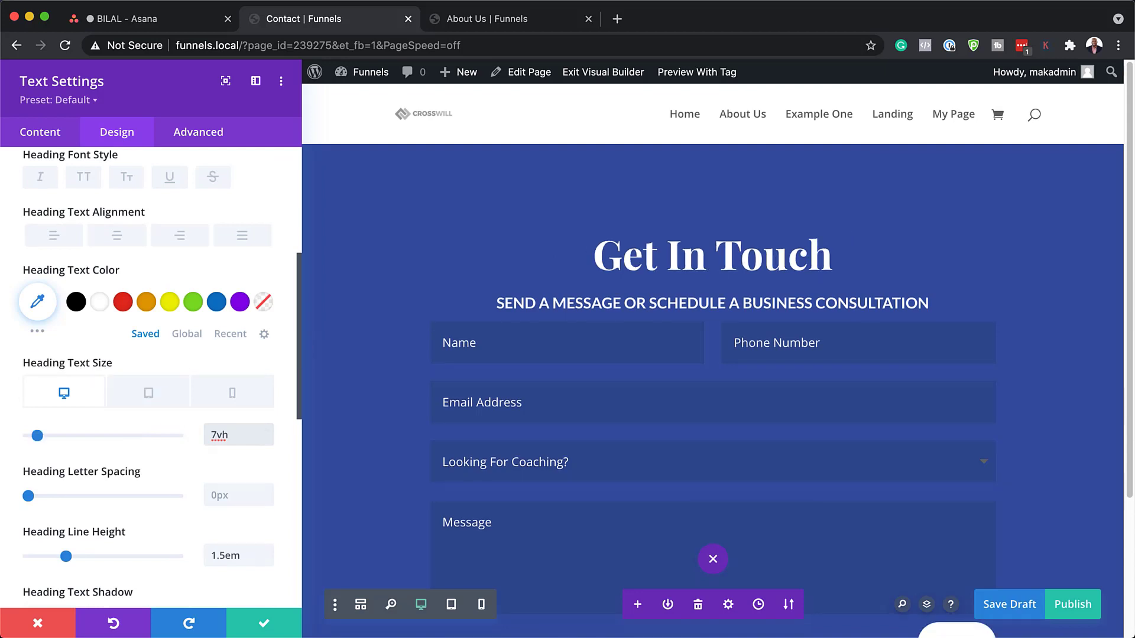
Set the heading's H1 text size to 5vh for tablet and phone screens.
click(159, 399)
drag(237, 435, 181, 437)
text(7vh)
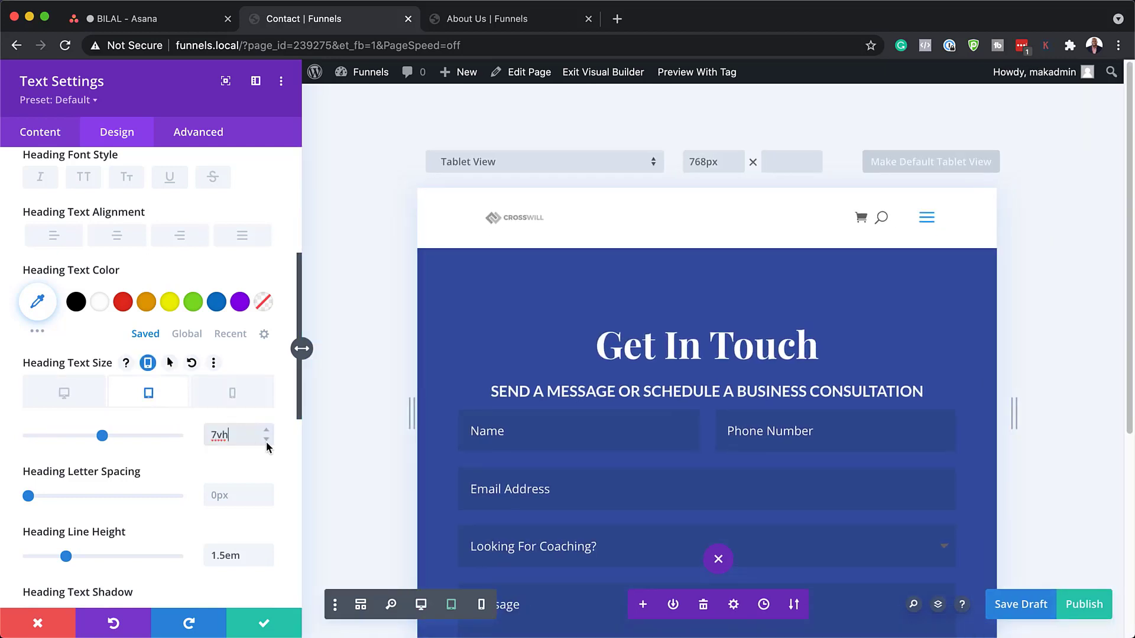
click(269, 441)
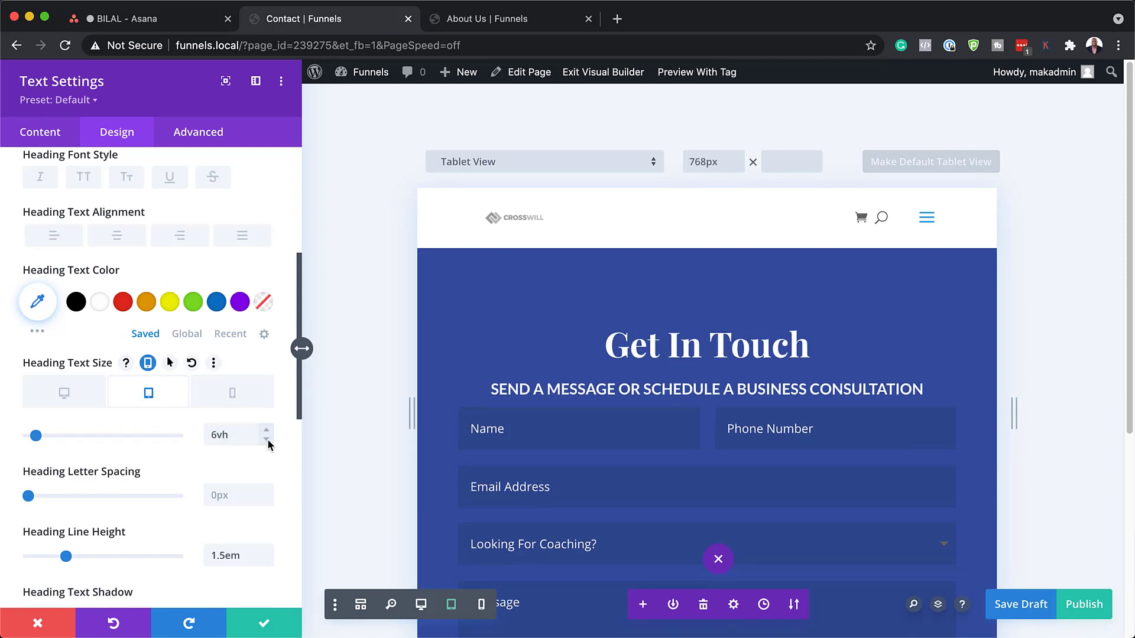
click(268, 441)
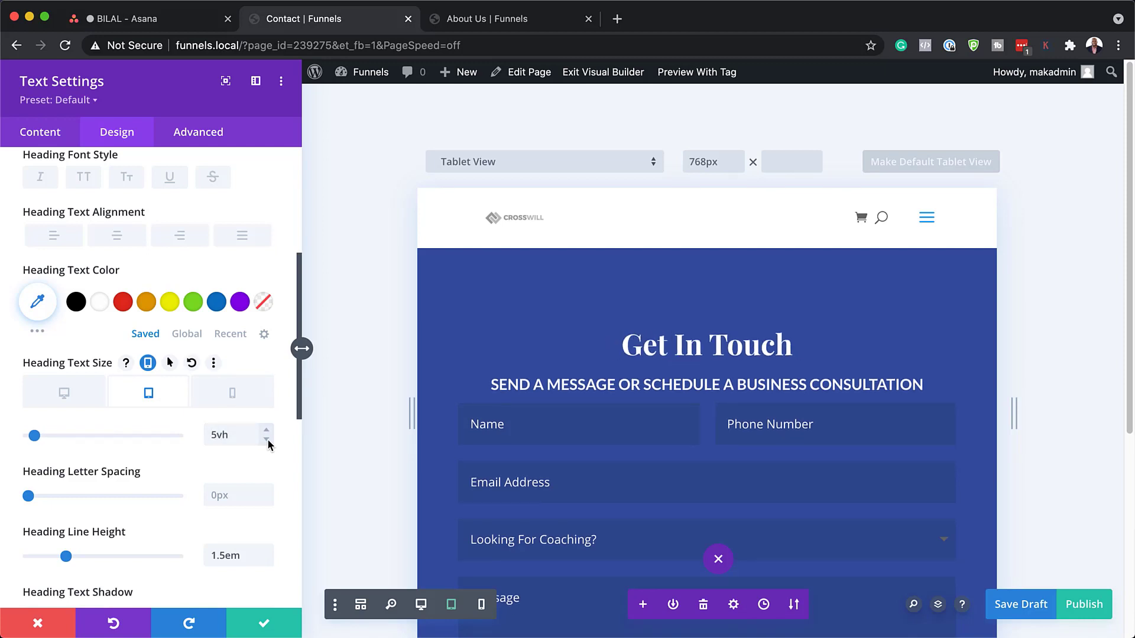
click(235, 391)
drag(269, 435, 192, 433)
text(7vh)
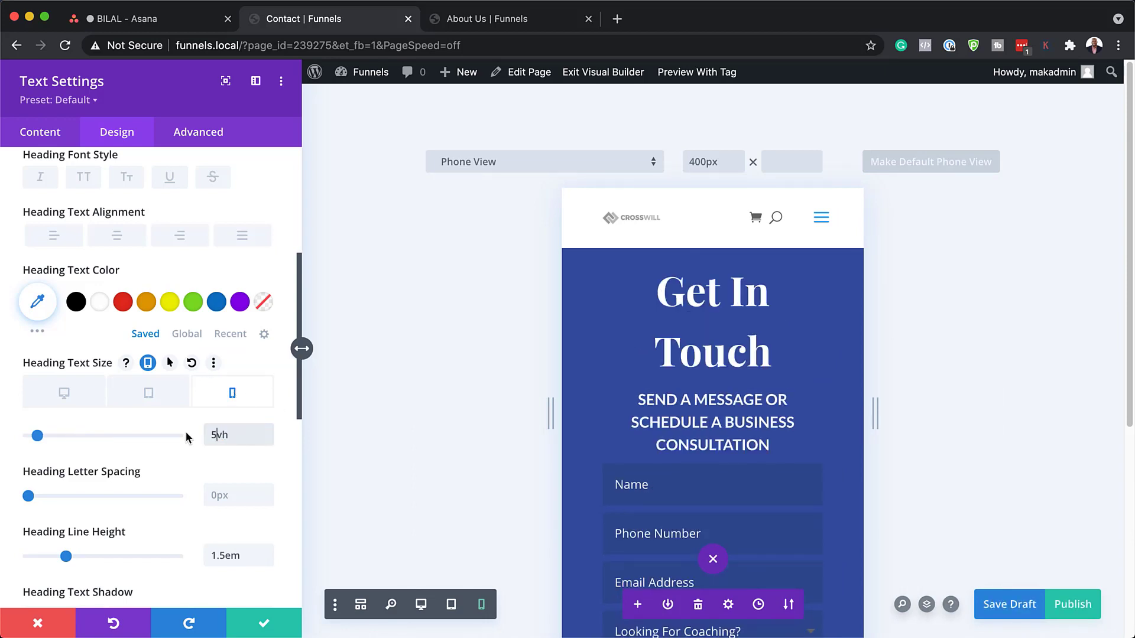
text(5)
click(149, 402)
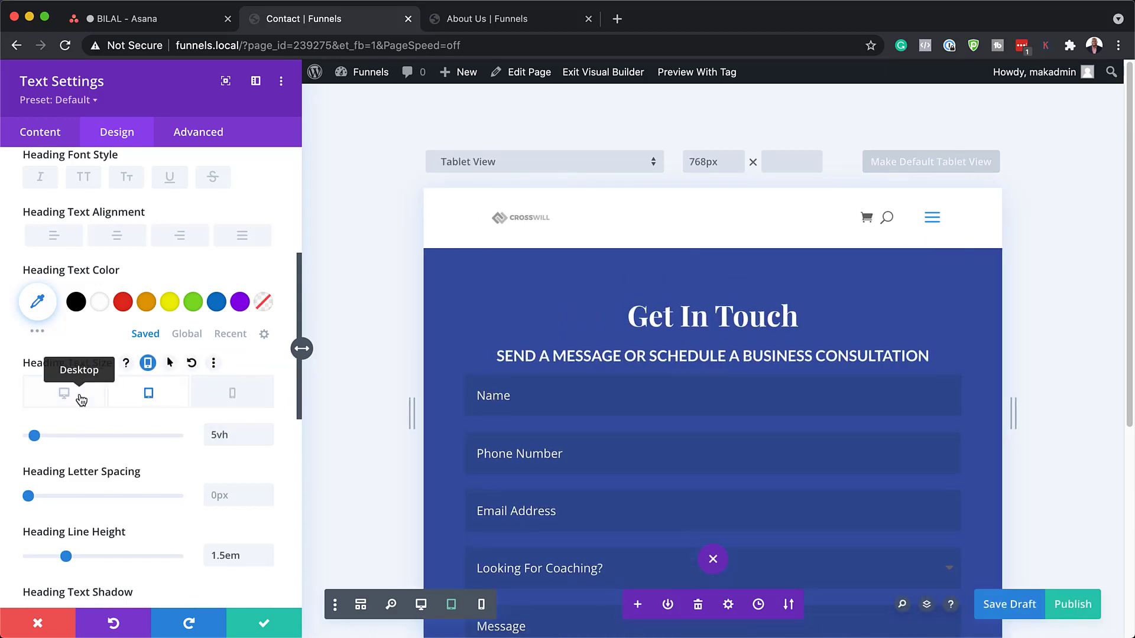
click(79, 395)
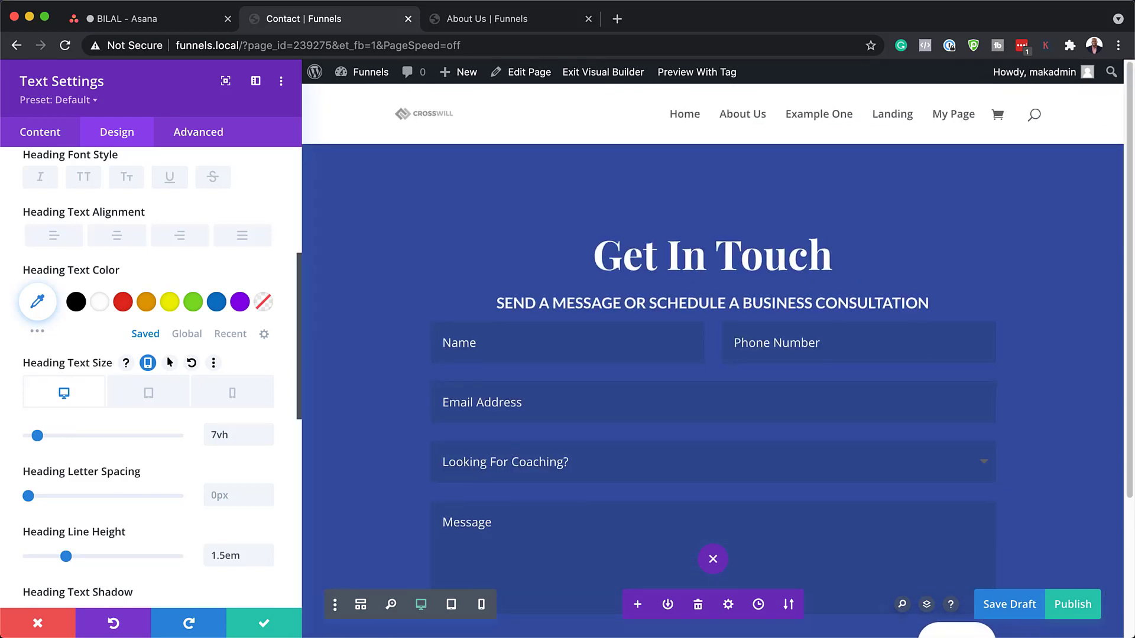
click(346, 292)
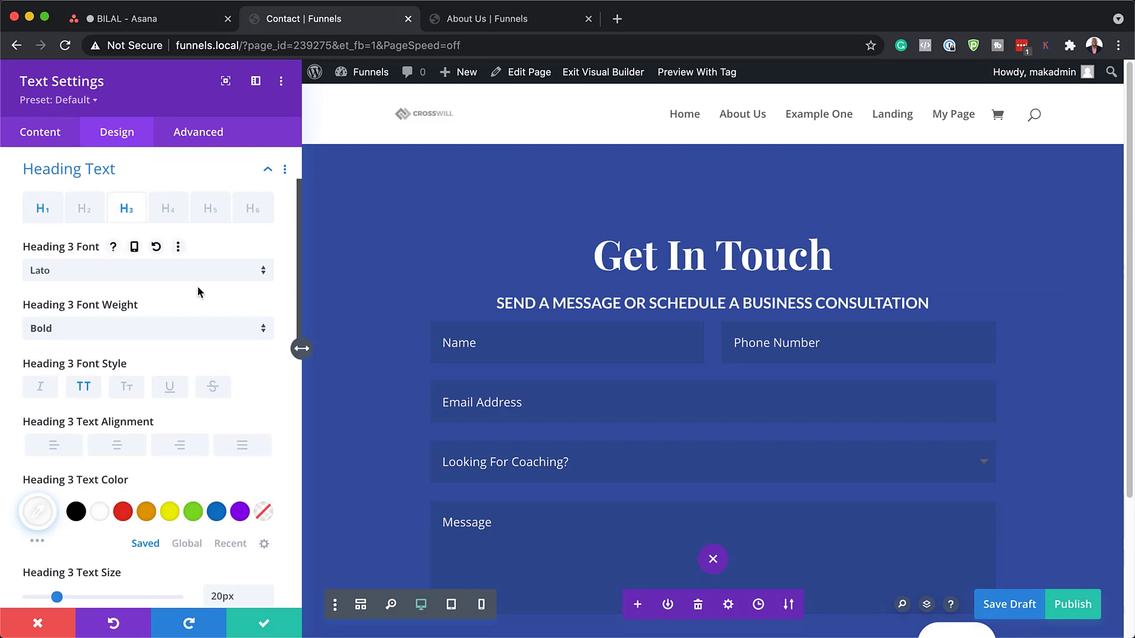
Enter 3vh as the Get In Touch heading's Spacing Margin Bottom.
scroll(227, 388, down, 2)
scroll(227, 387, down, 5)
drag(251, 400, 193, 399)
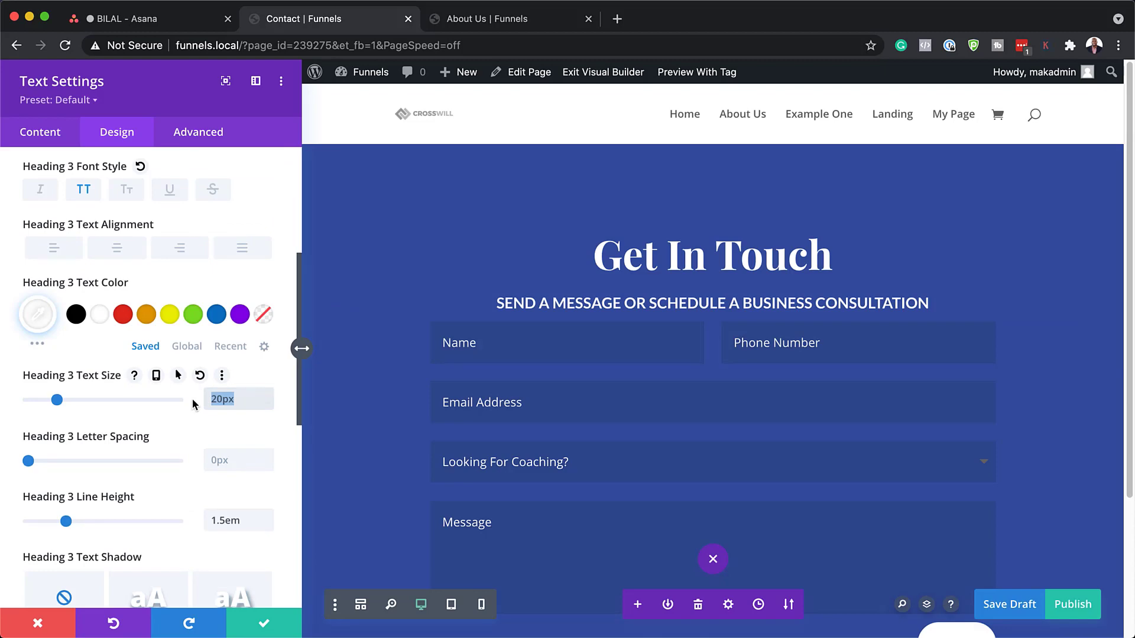
text(2vh)
scroll(189, 406, down, 5)
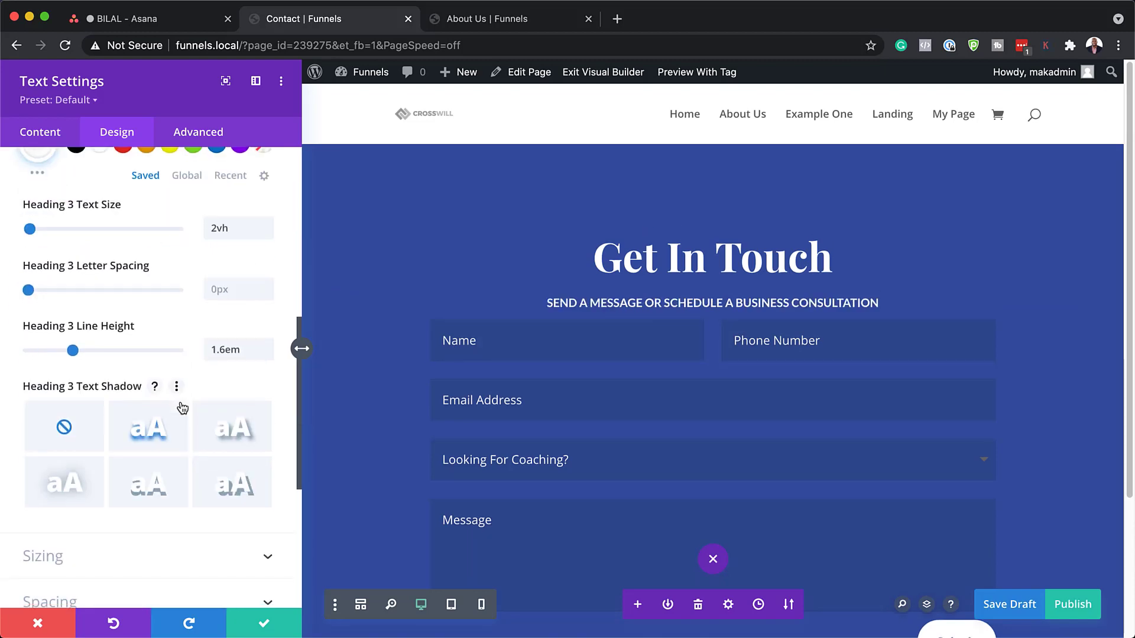
scroll(181, 408, up, 5)
scroll(181, 407, up, 3)
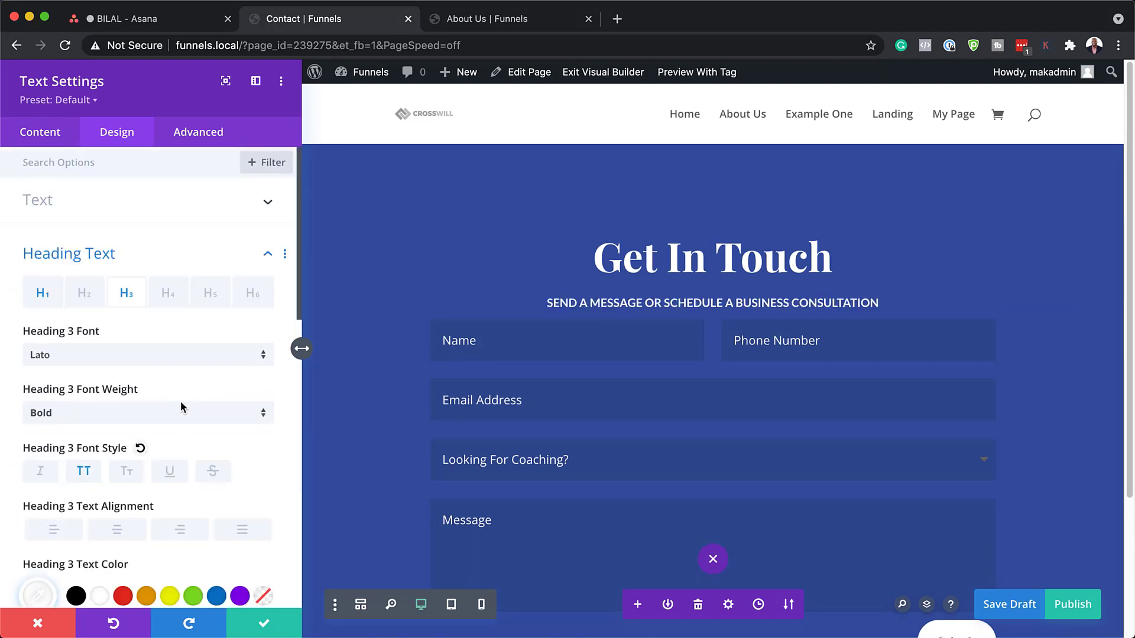
scroll(180, 405, down, 10)
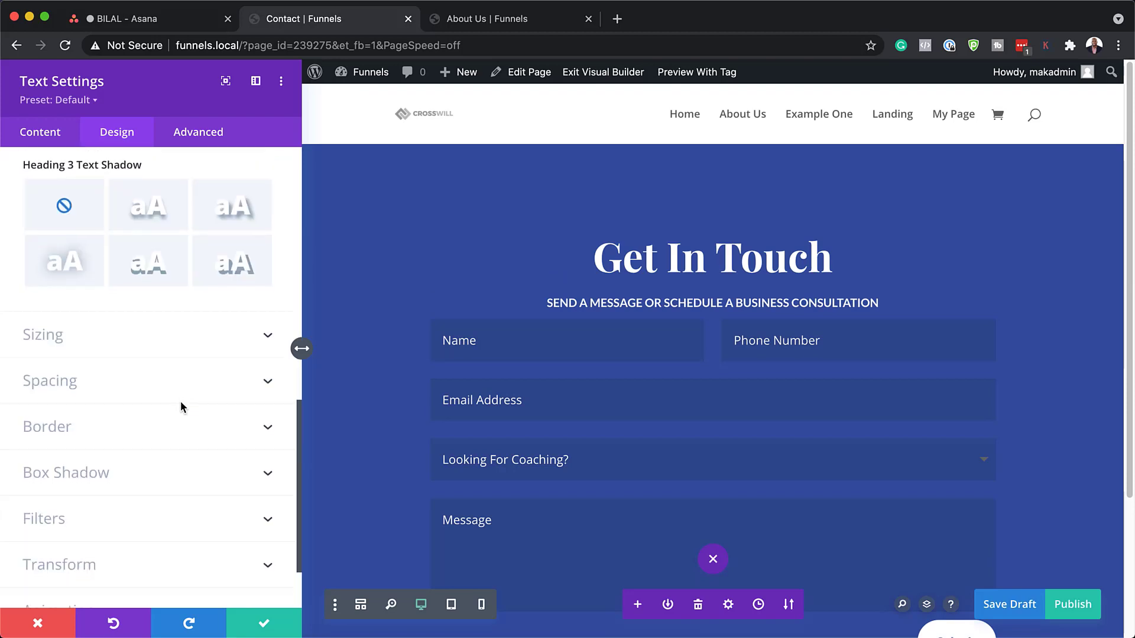
click(106, 391)
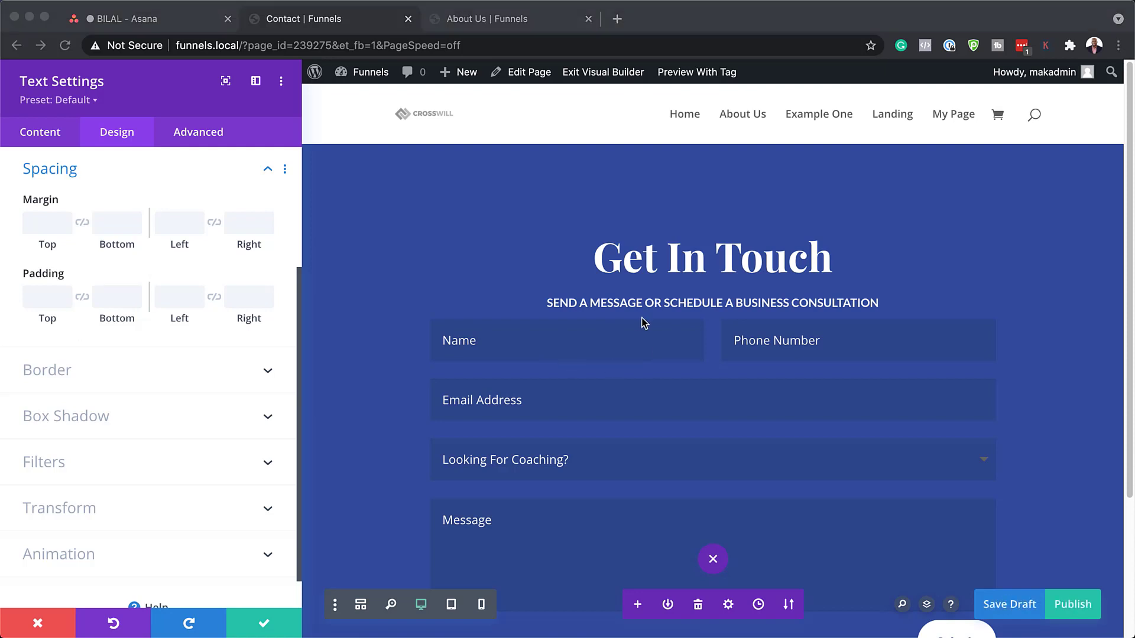
click(119, 225)
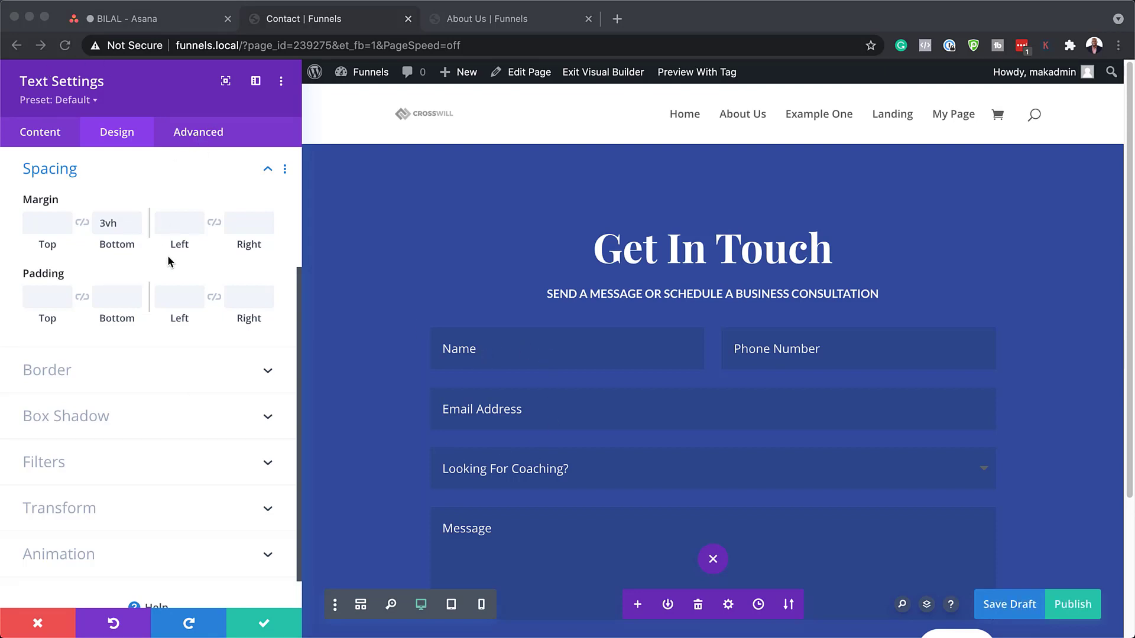
Give the contact form fields a 3vh bottom margin and linked 2vh padding.
click(266, 626)
click(266, 627)
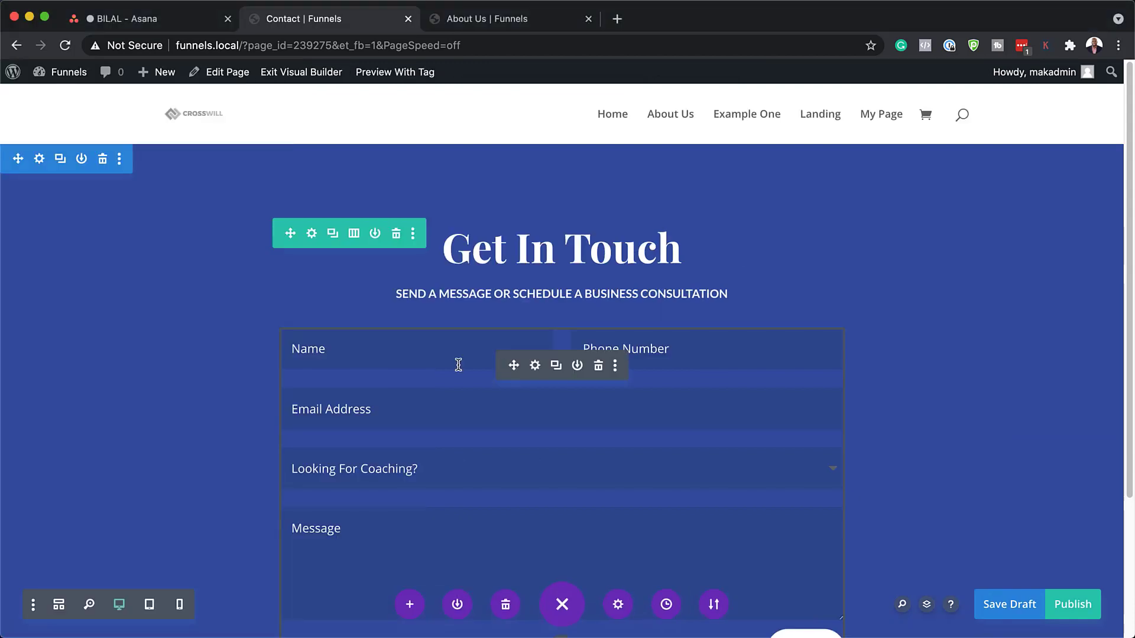
click(535, 365)
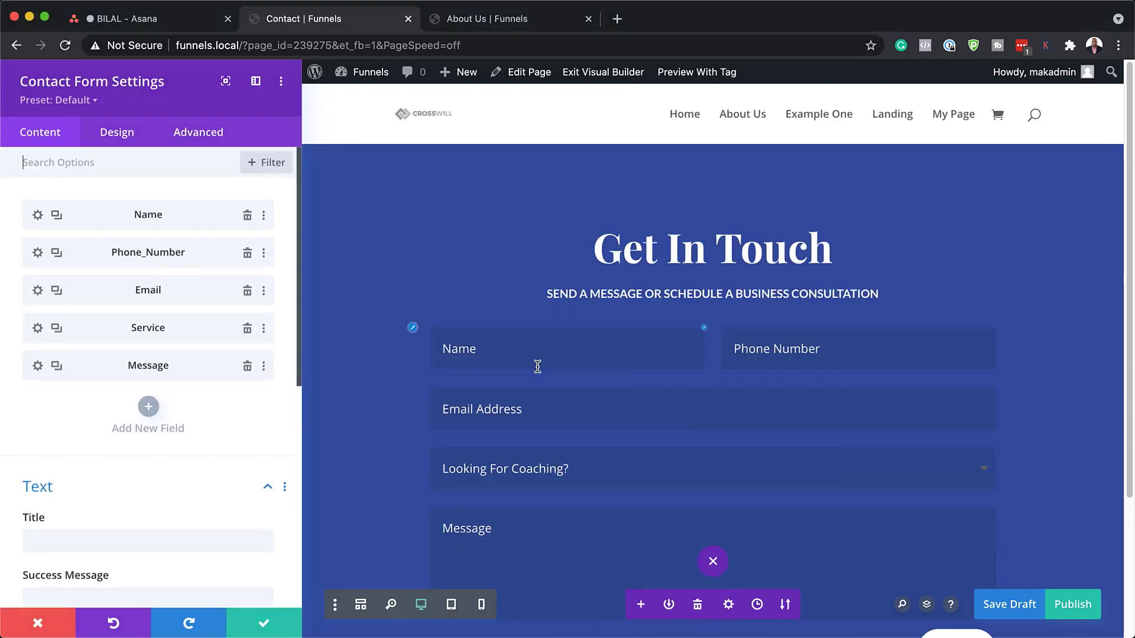
click(119, 137)
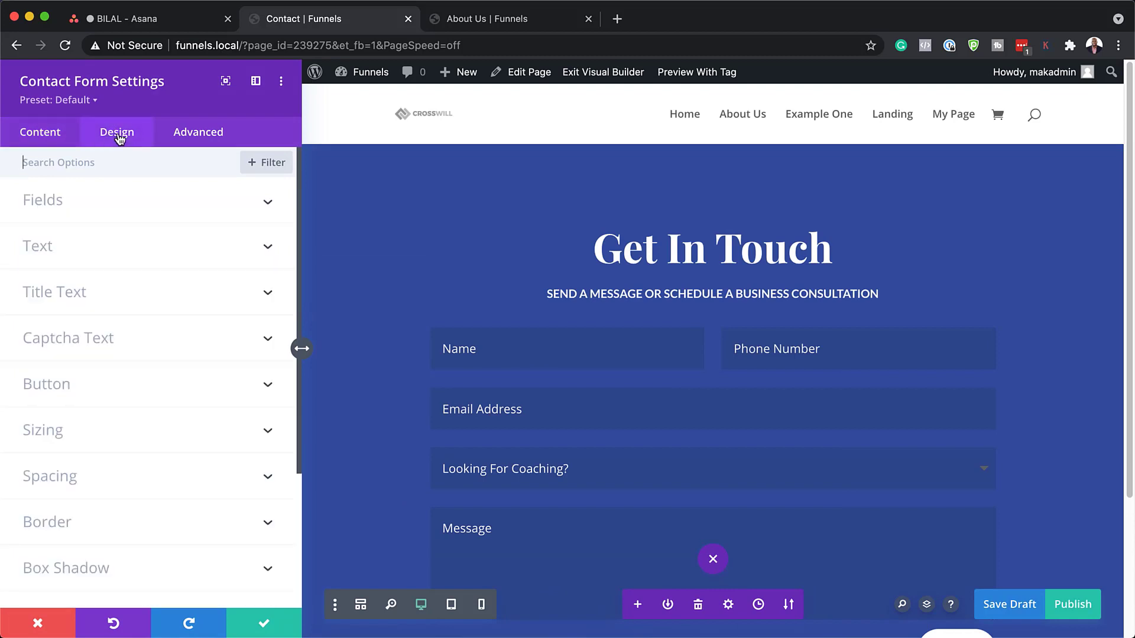
click(66, 205)
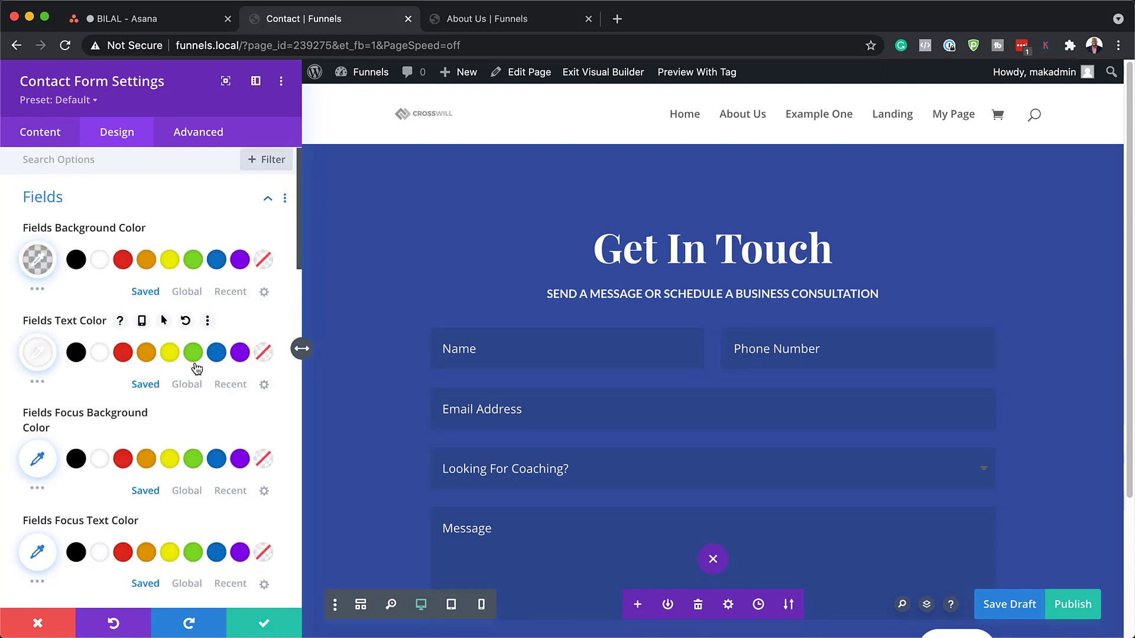
scroll(195, 366, down, 3)
scroll(196, 365, down, 2)
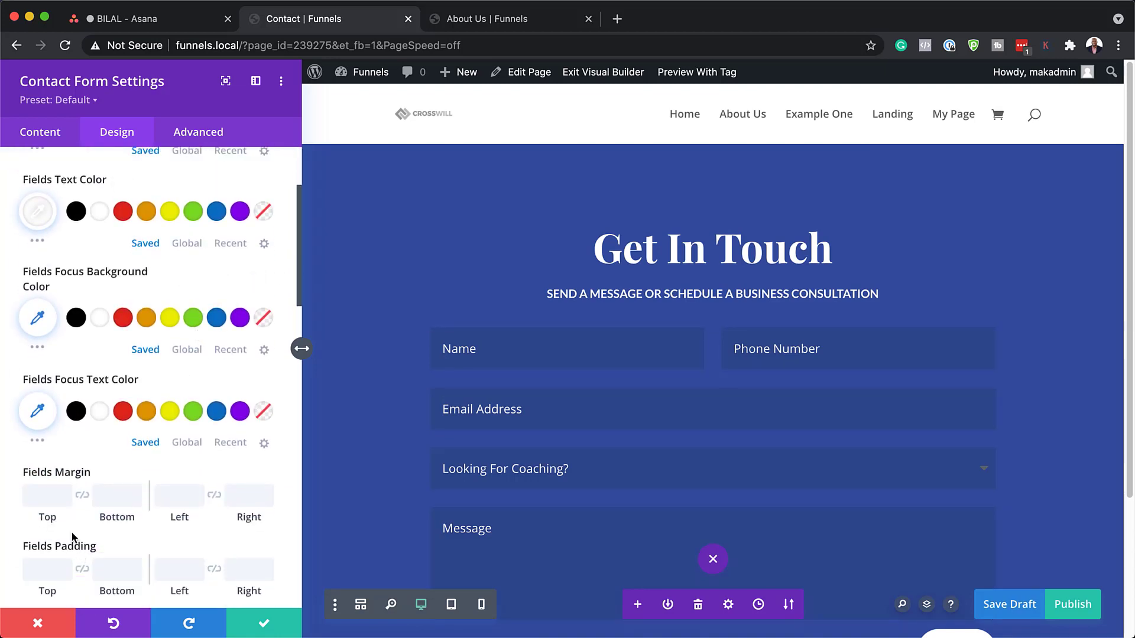
click(106, 494)
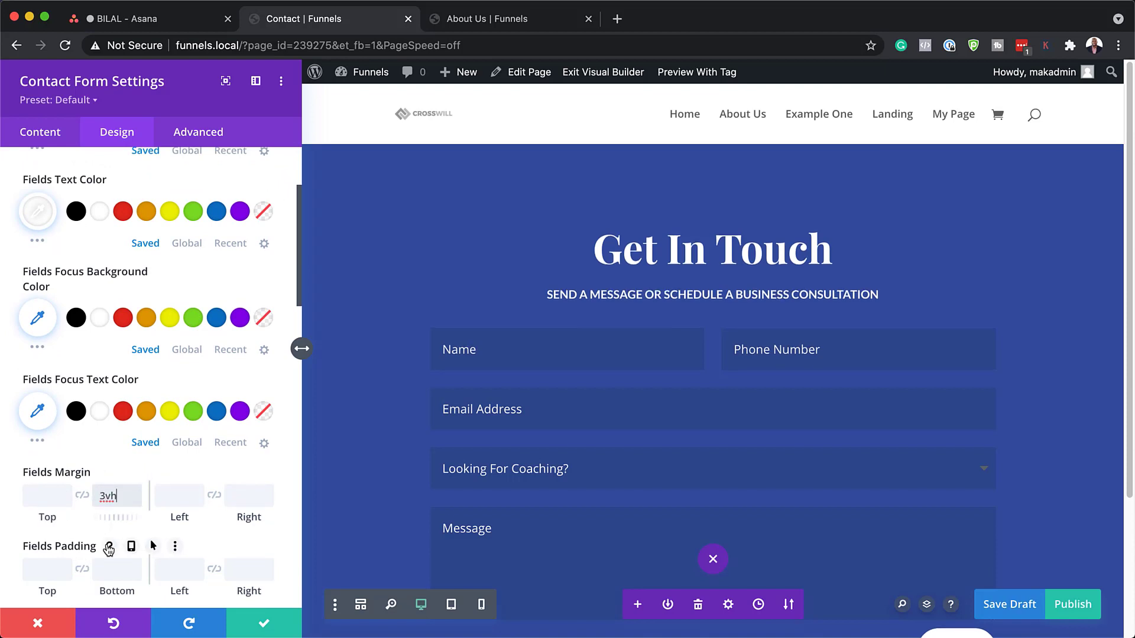
scroll(109, 549, down, 1)
click(37, 535)
click(65, 539)
click(82, 535)
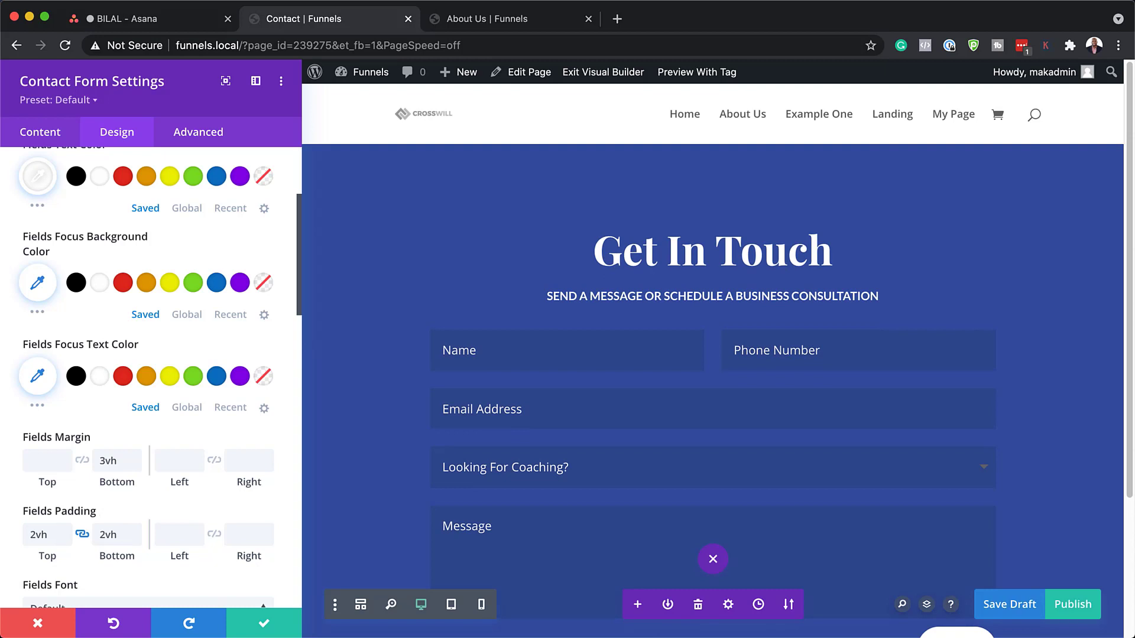
Set the form field text size to 2.5vh and the button text size to 2vh.
scroll(148, 471, down, 5)
scroll(148, 471, down, 3)
drag(247, 508, 168, 507)
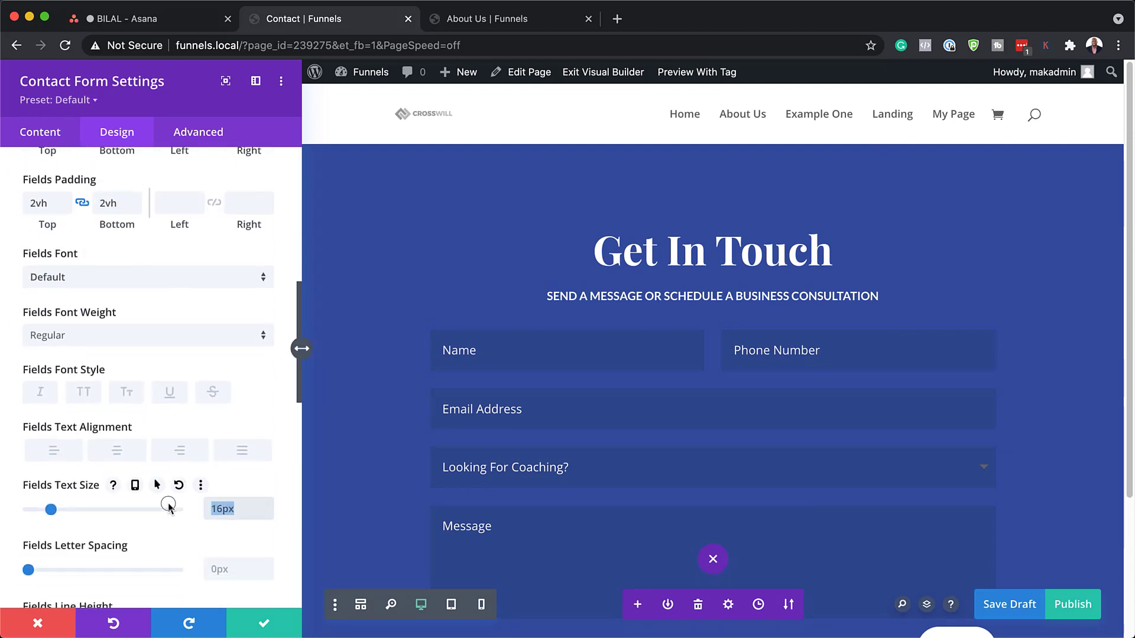
text(2)
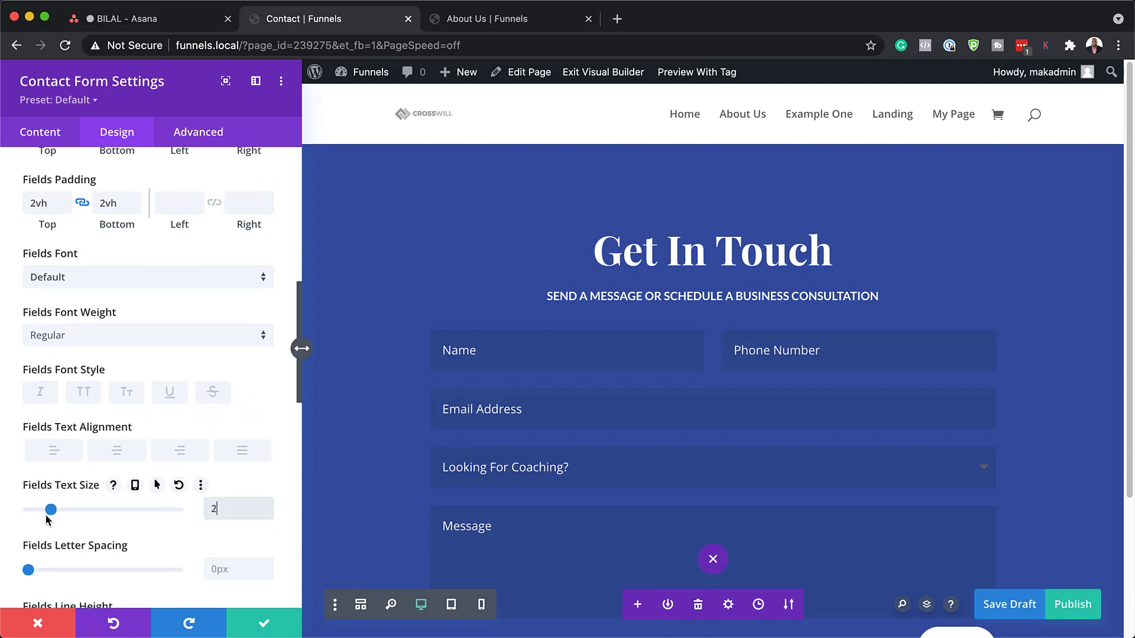
text(.5vh)
scroll(170, 458, down, 10)
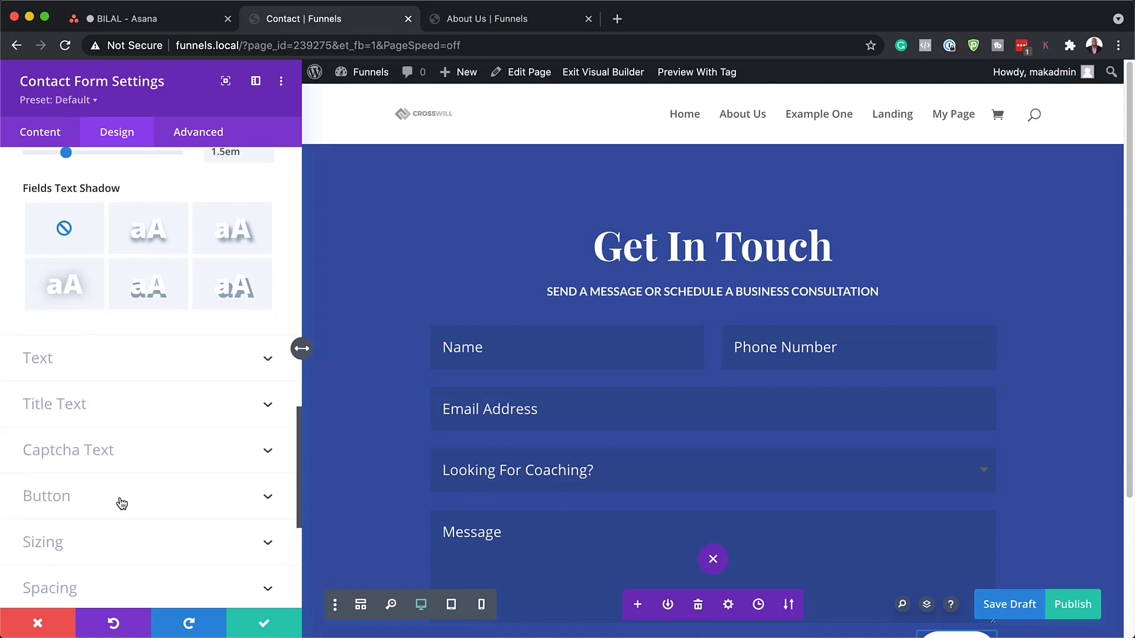
click(119, 500)
scroll(152, 500, down, 5)
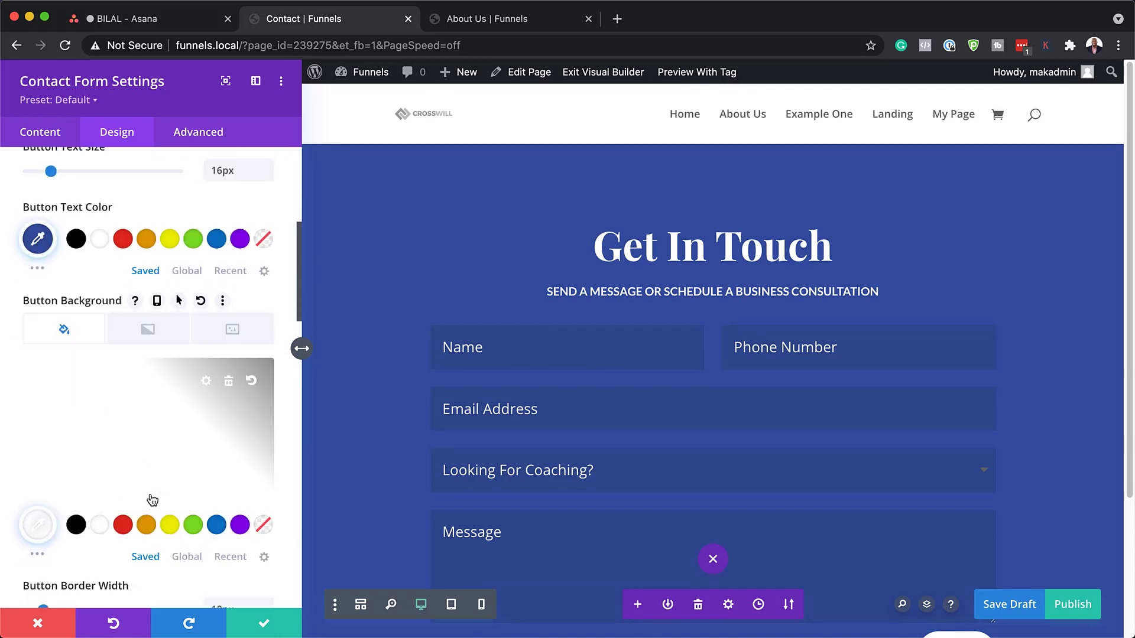
scroll(152, 500, up, 3)
drag(245, 221, 190, 217)
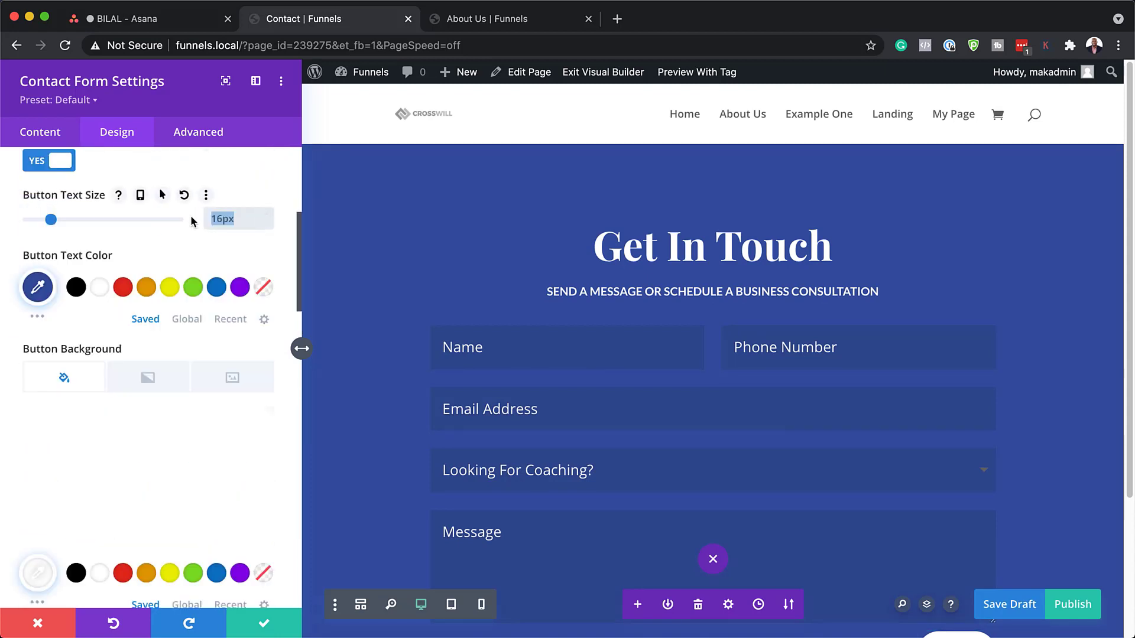
text(2vh)
Clear the contact form's 750px Sizing Max Width.
scroll(190, 451, up, 2)
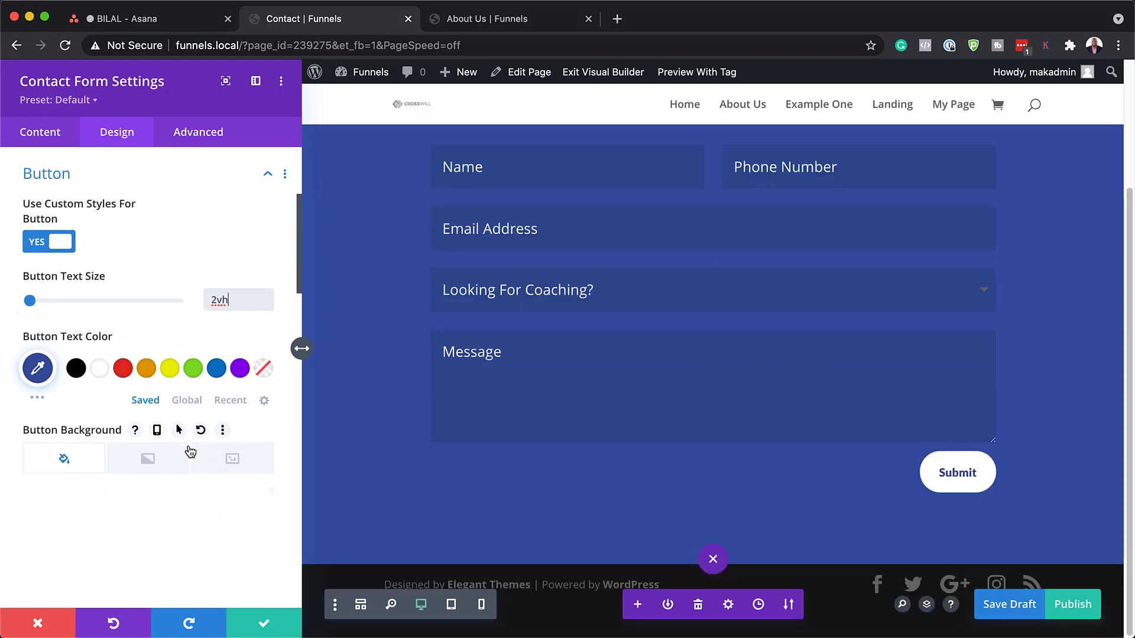
scroll(190, 451, down, 5)
scroll(189, 449, down, 15)
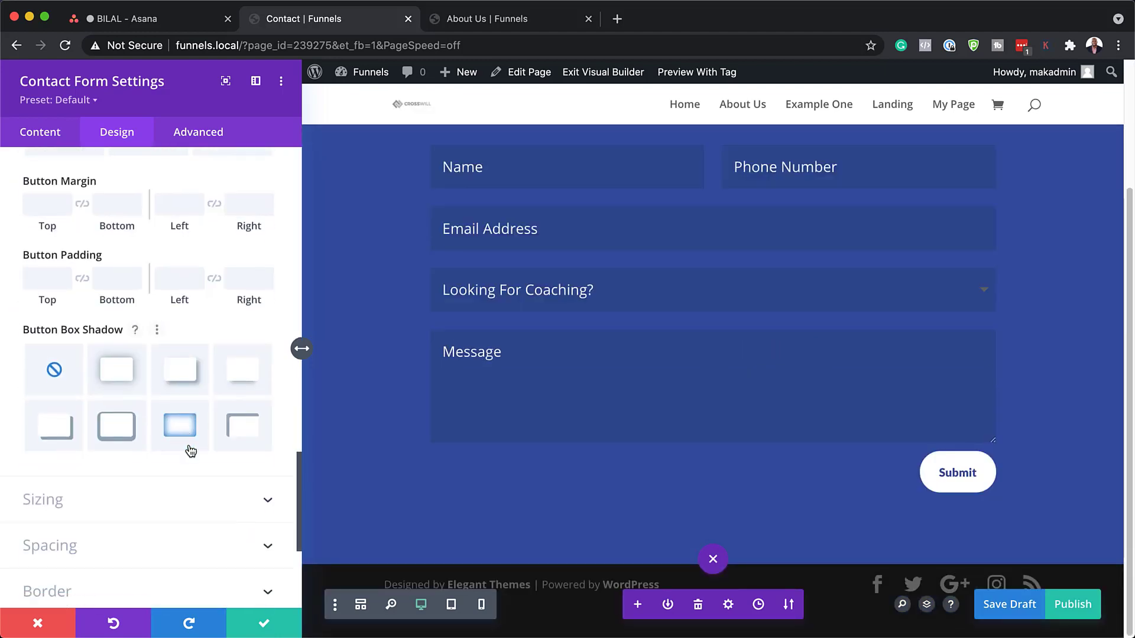
click(154, 501)
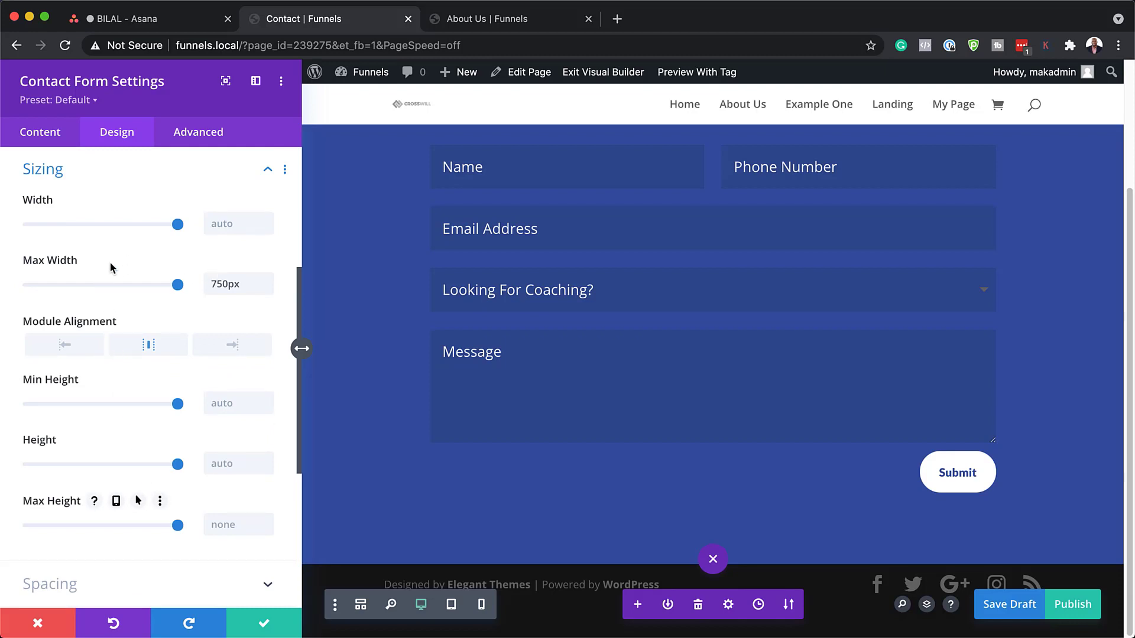
double_click(252, 286)
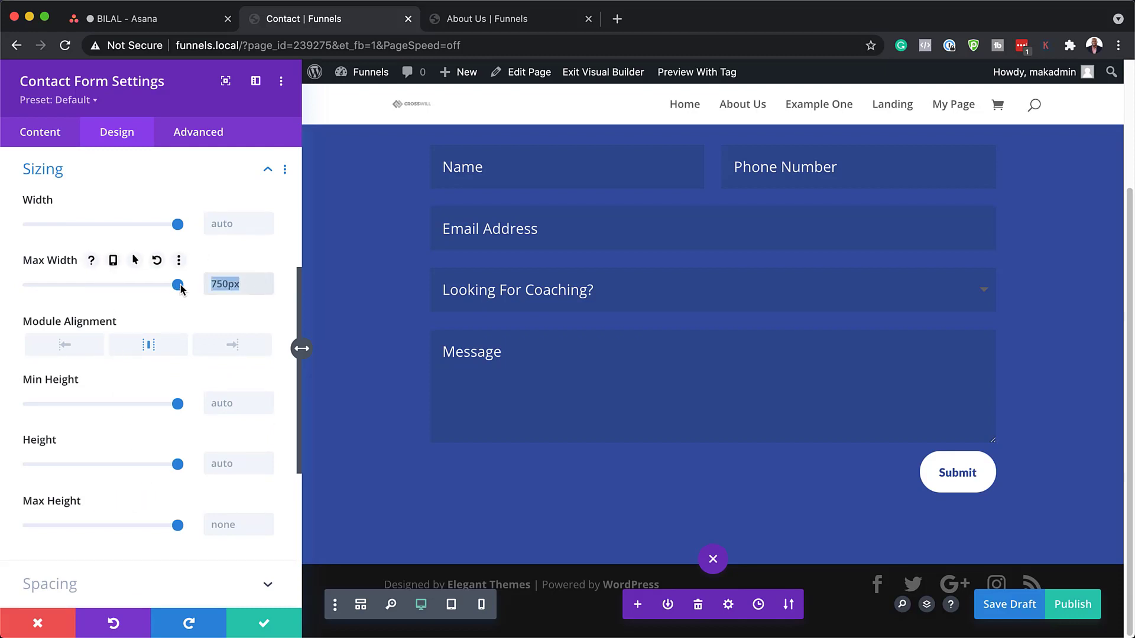
key(BackSpace)
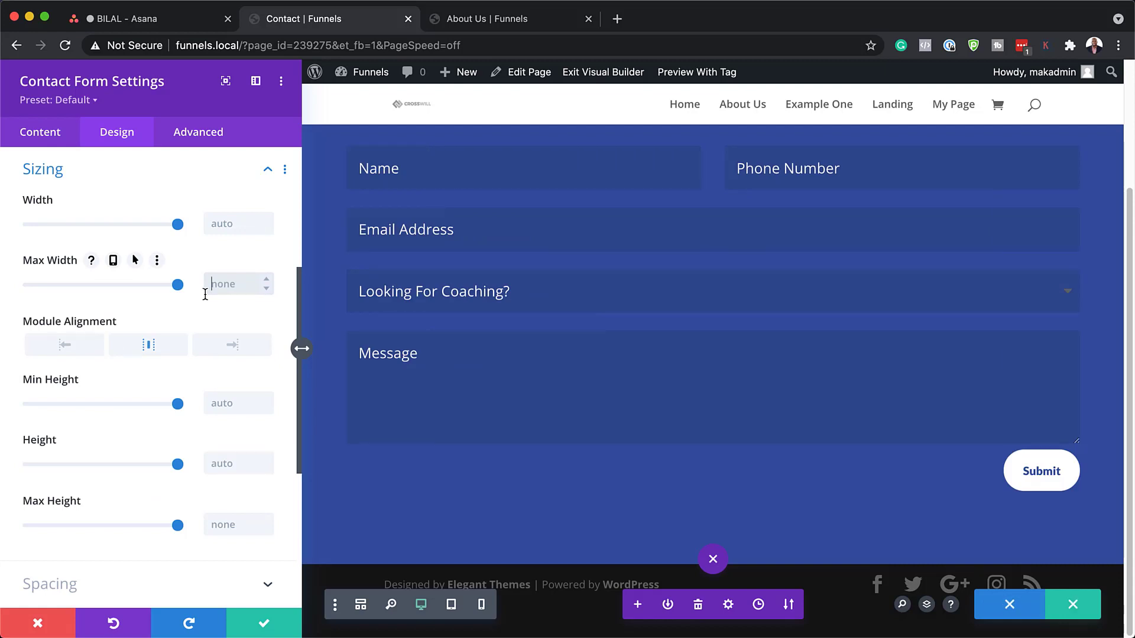
Enable the Scaling scroll transform effect in the section's Advanced settings.
click(264, 623)
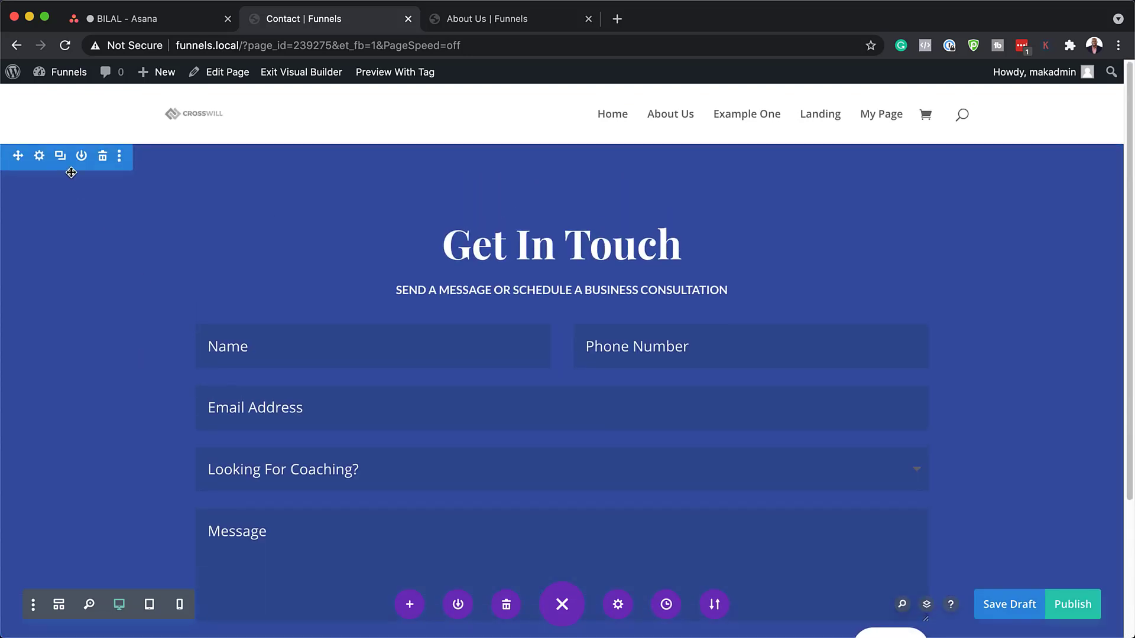
click(39, 157)
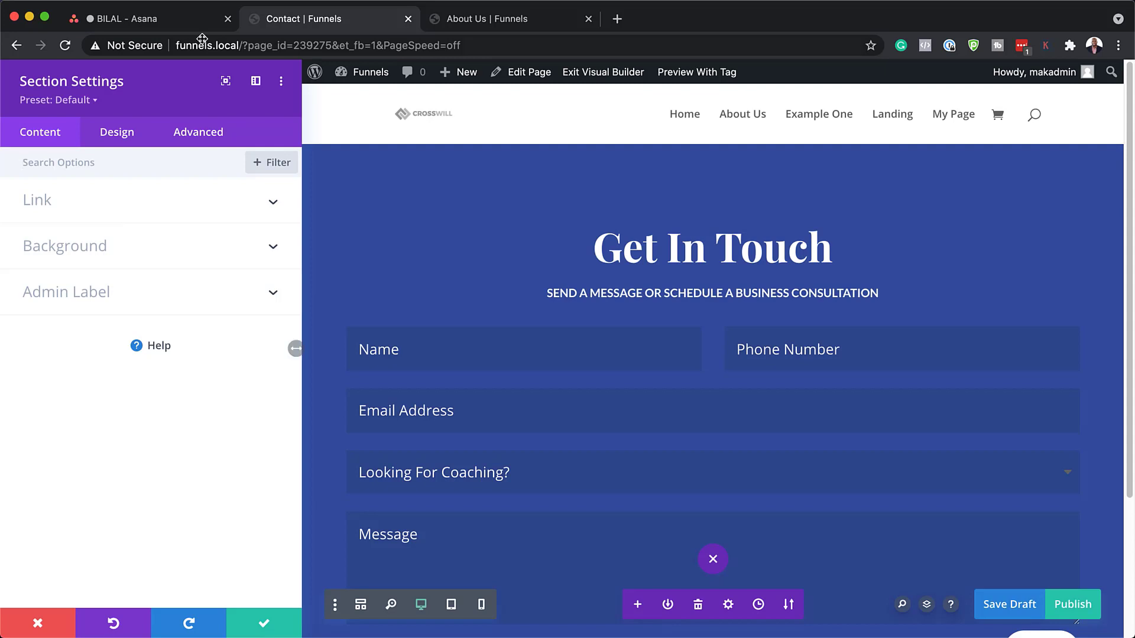
click(215, 135)
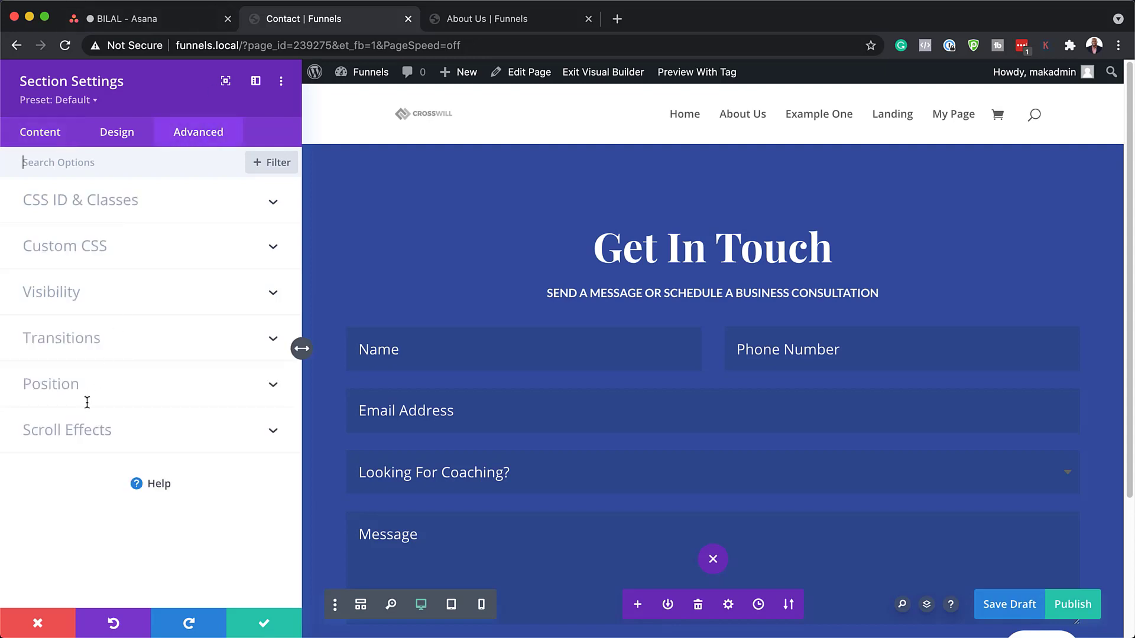
click(83, 432)
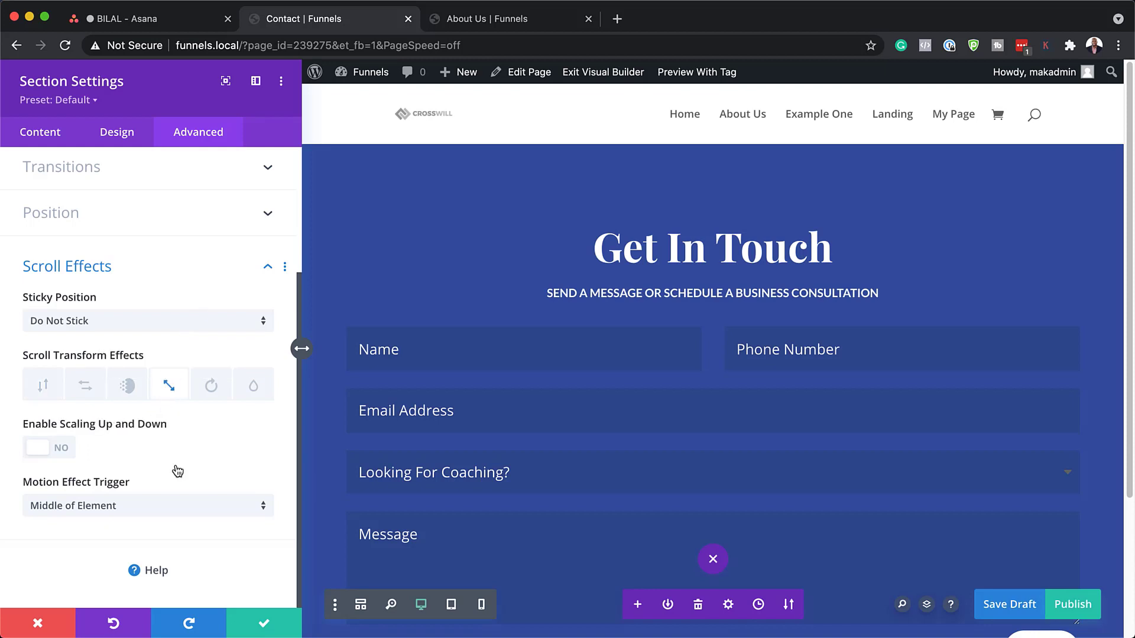
click(58, 450)
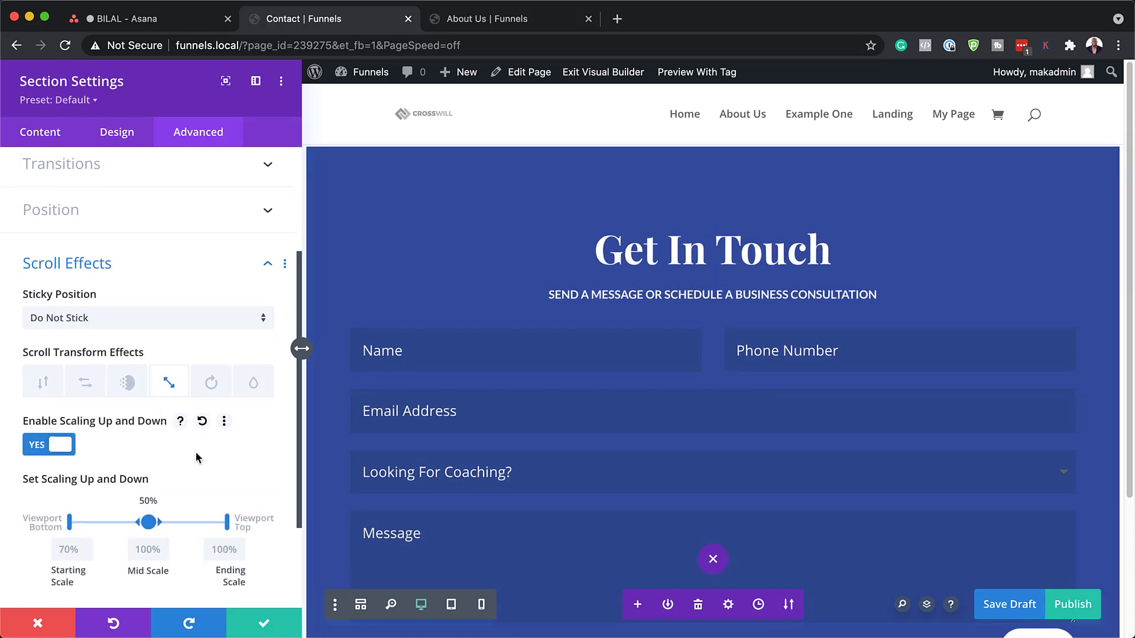
Set the scaling start and mid to 60%, choose the Motion Effect Trigger, and save.
scroll(196, 451, down, 2)
scroll(196, 451, down, 1)
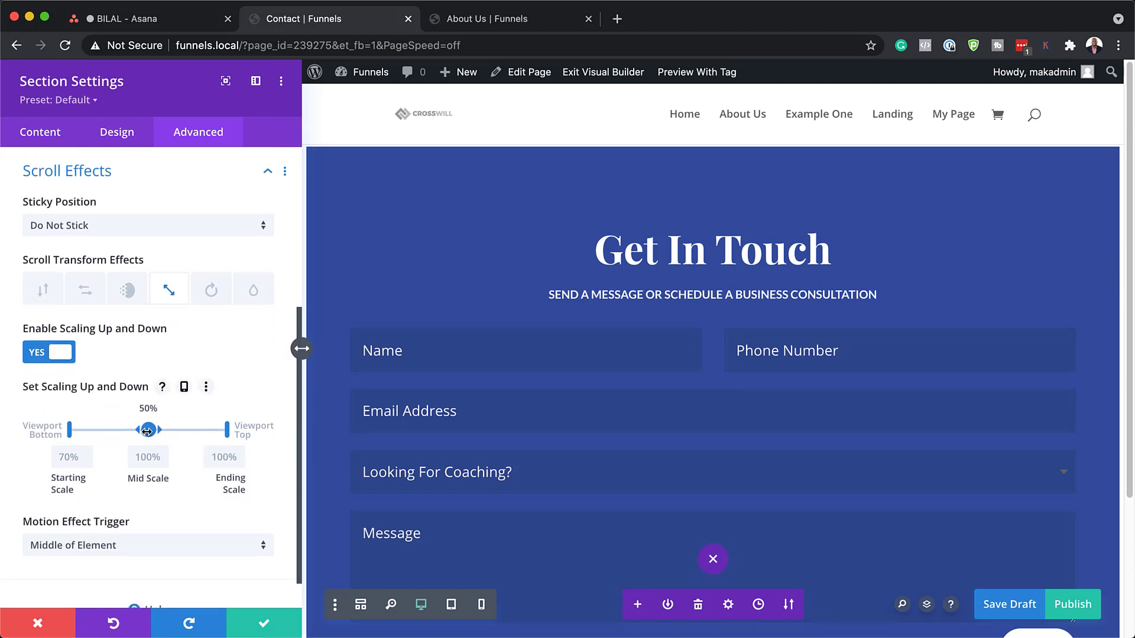
drag(146, 430, 187, 430)
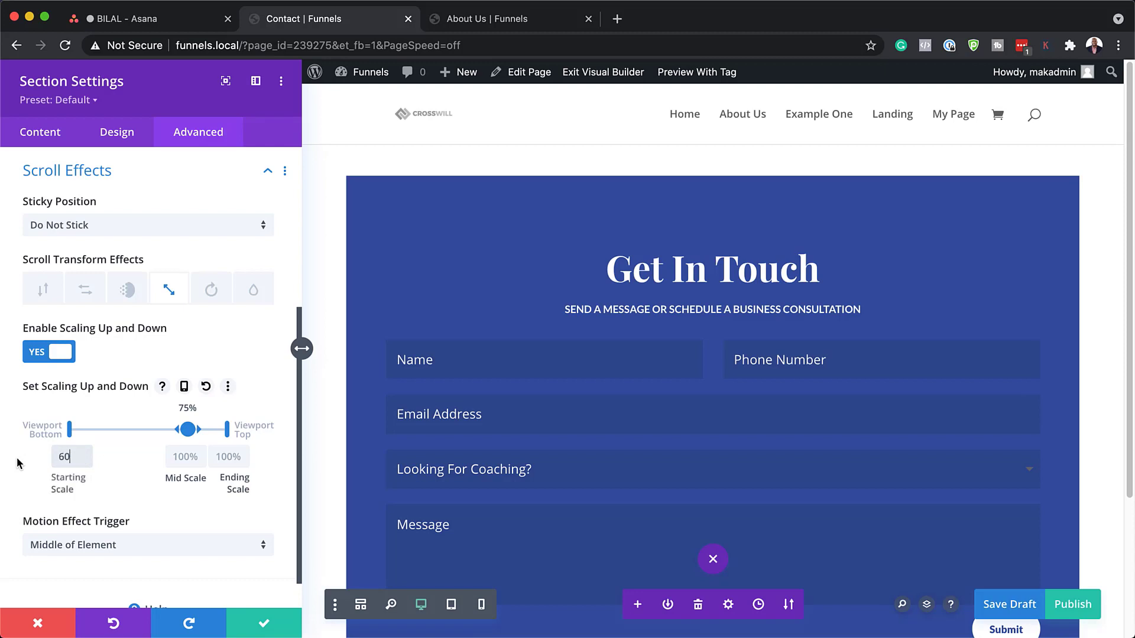
text(%)
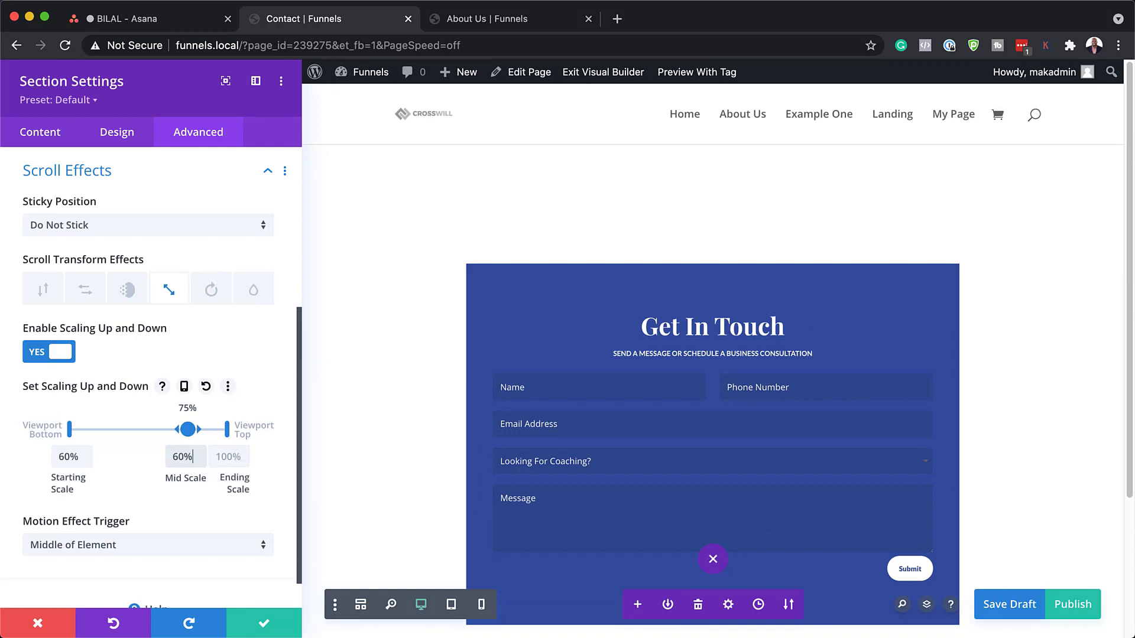
scroll(136, 509, down, 2)
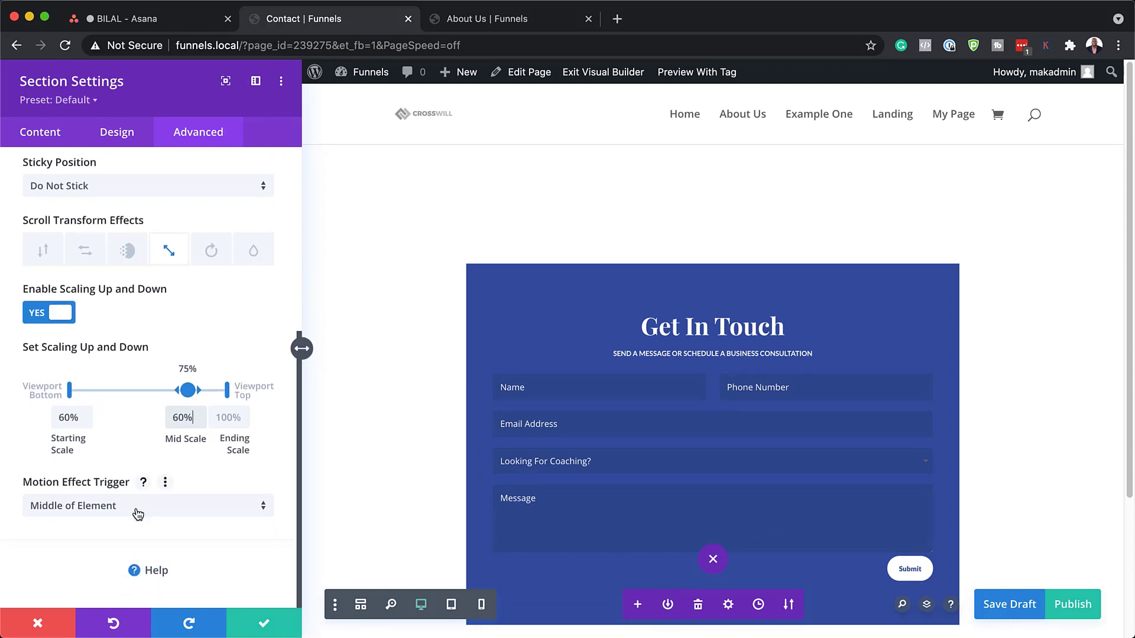
click(138, 514)
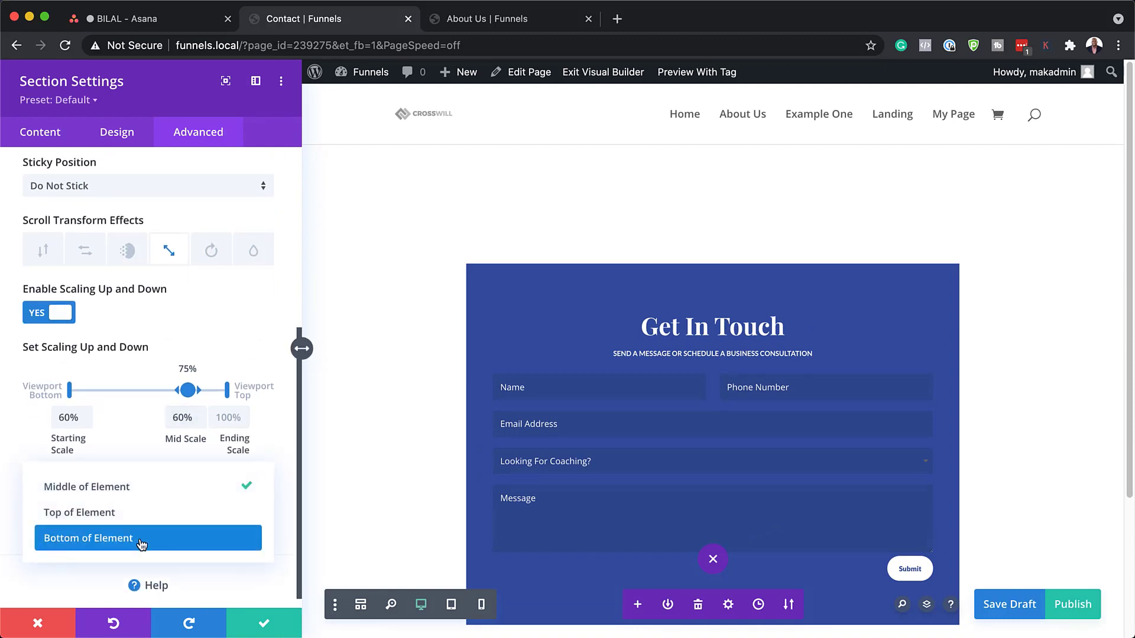
click(88, 512)
click(268, 624)
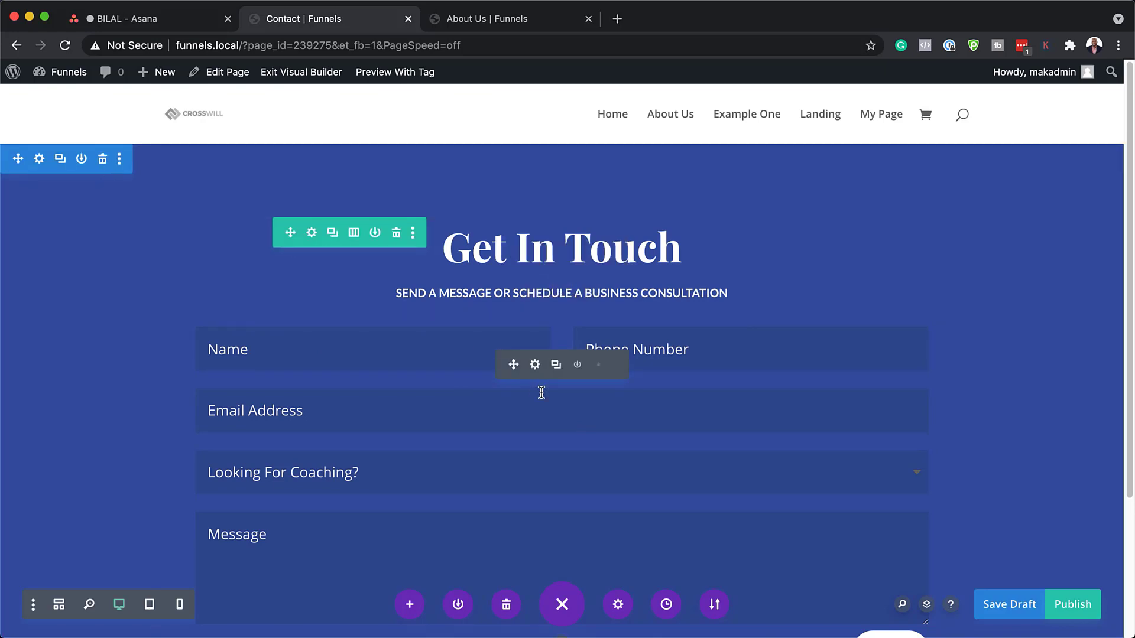
Insert a new Regular section below the contact form without adding a row.
scroll(539, 392, down, 3)
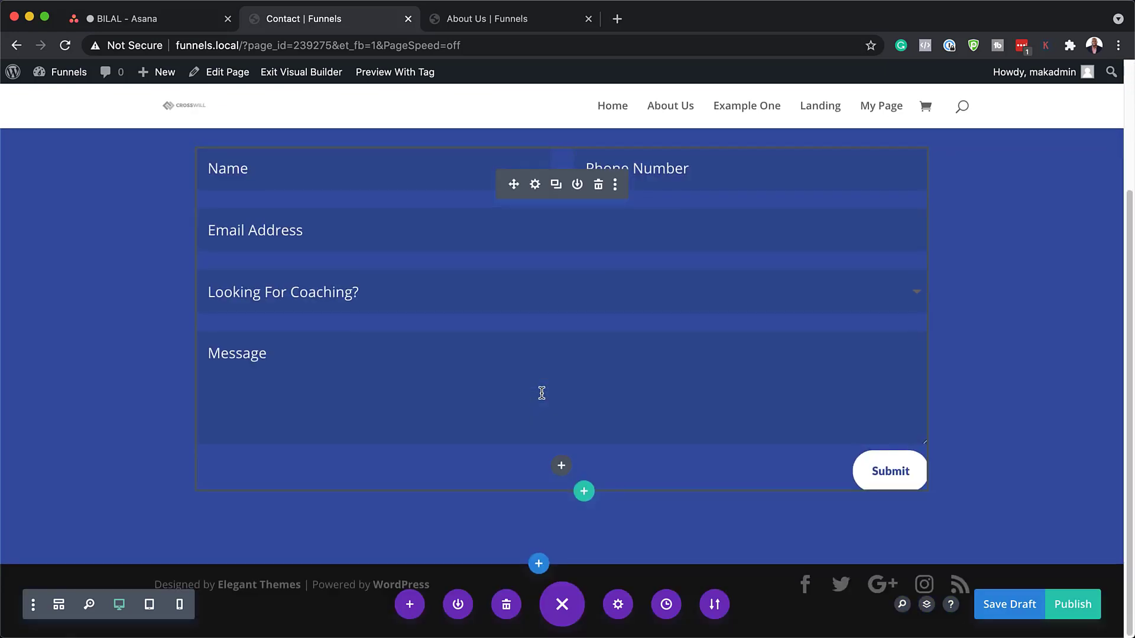
click(539, 565)
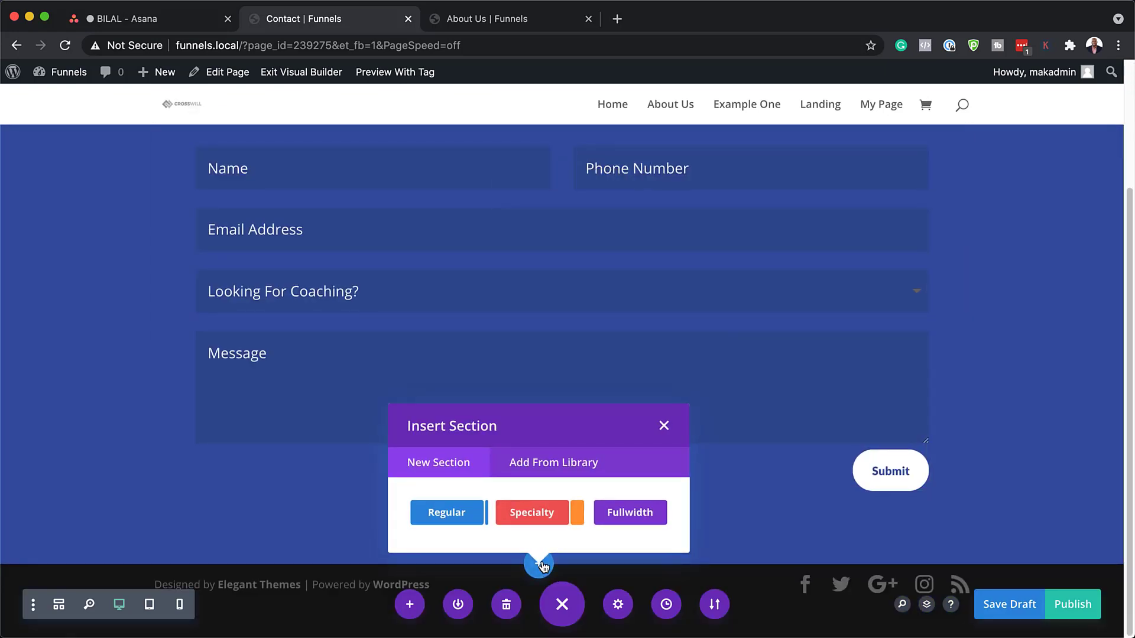
click(465, 516)
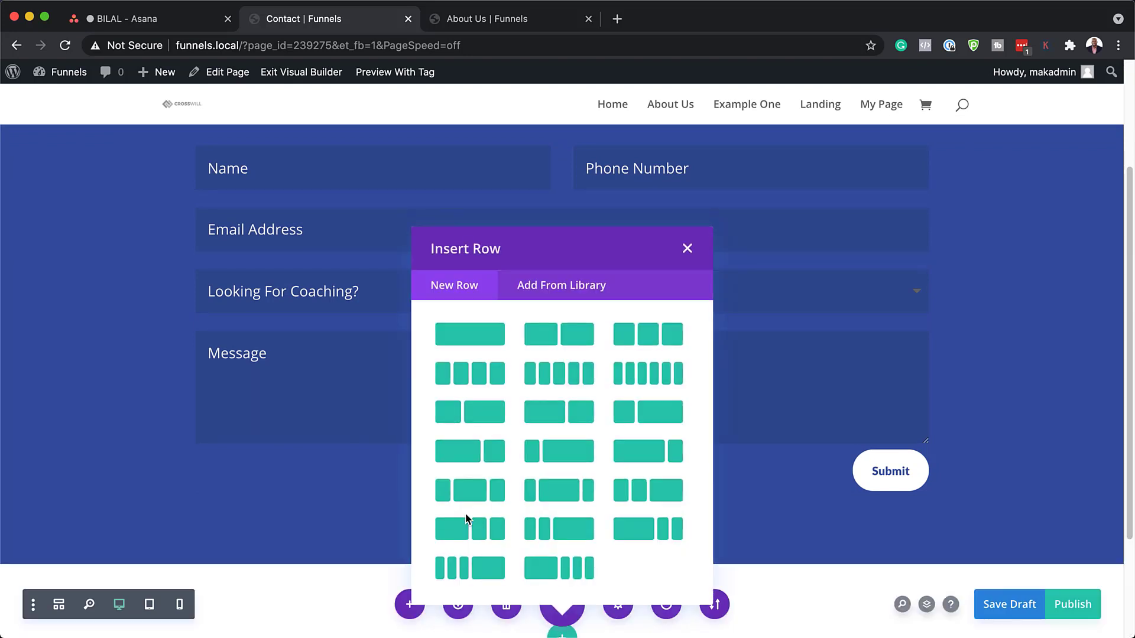
click(688, 247)
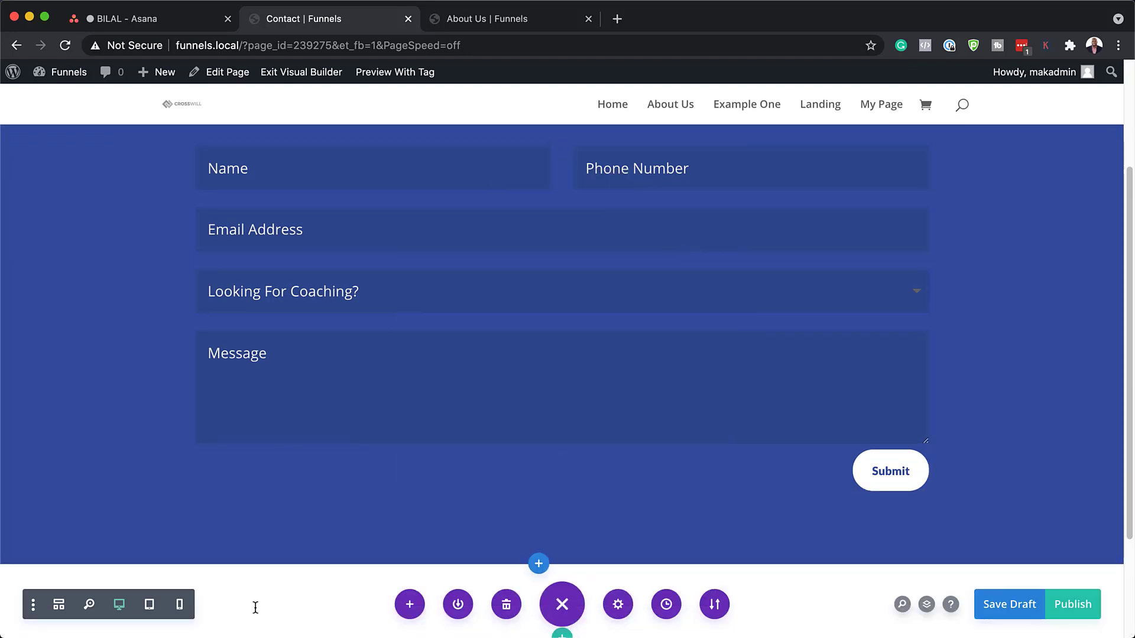
Load the Business Coach Home Page layout from the premade layout library.
scroll(507, 548, down, 3)
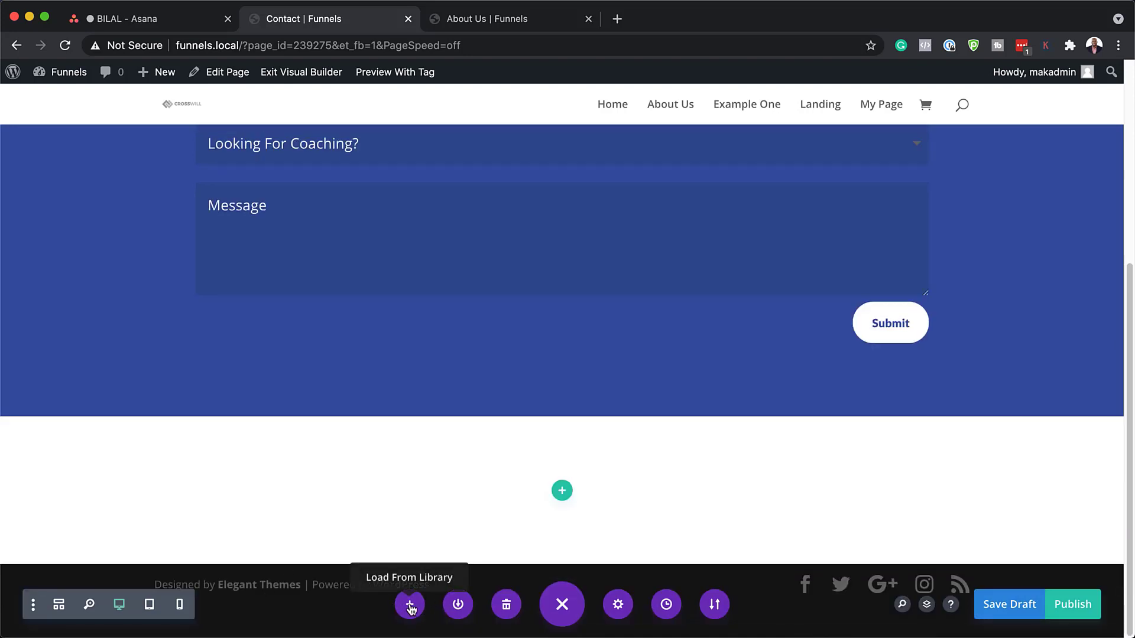
mouse_move(164, 485)
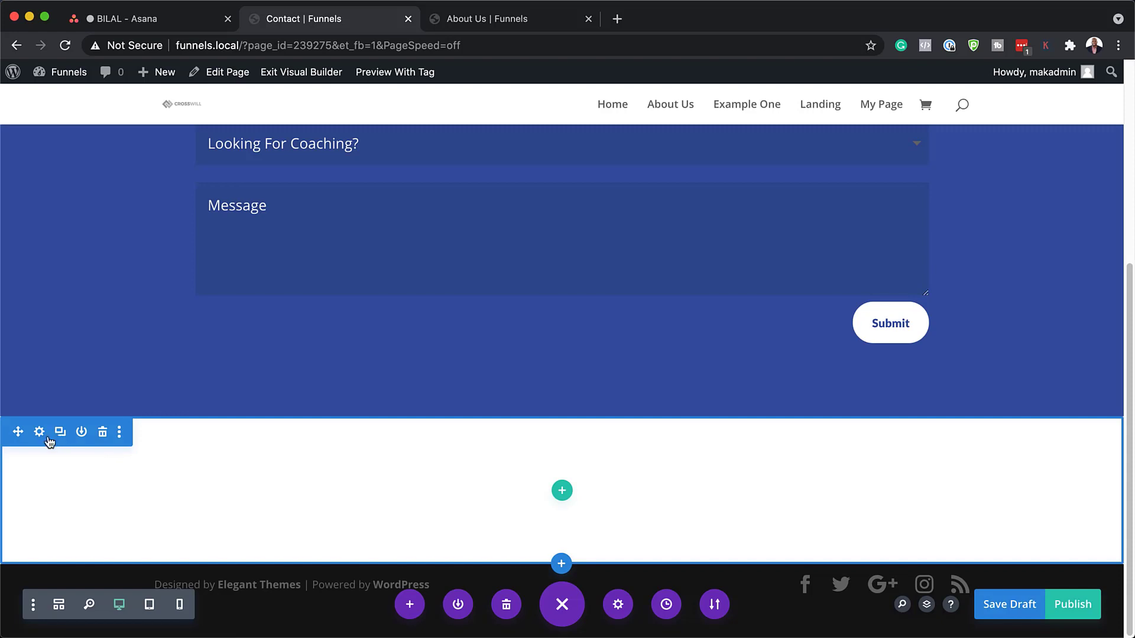
click(410, 605)
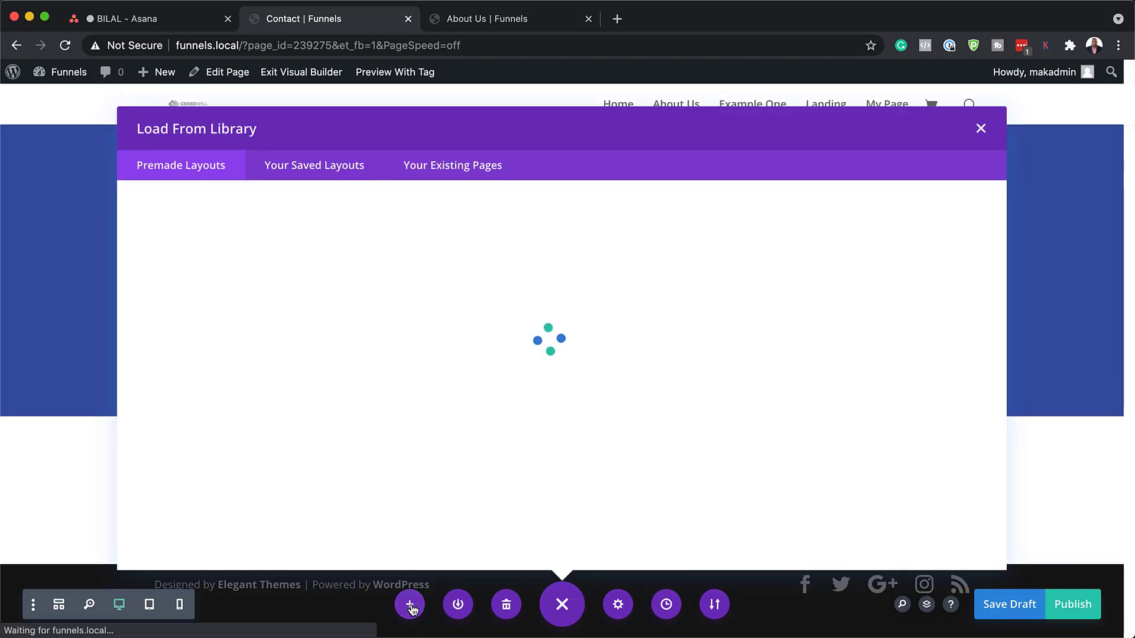
click(204, 282)
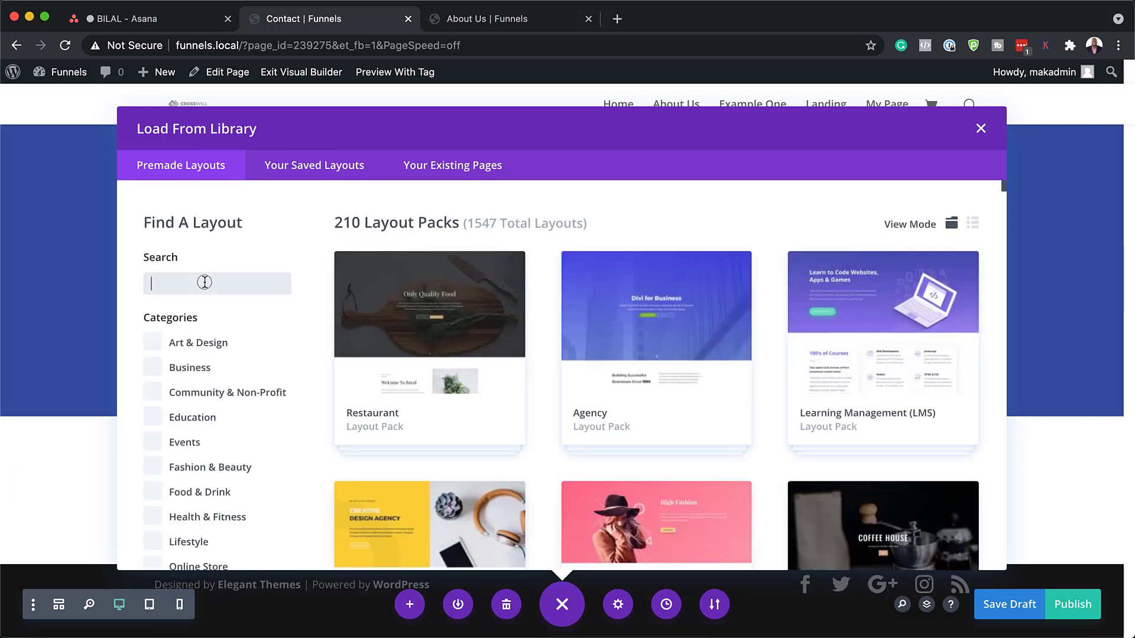
text(Business Coach Contact)
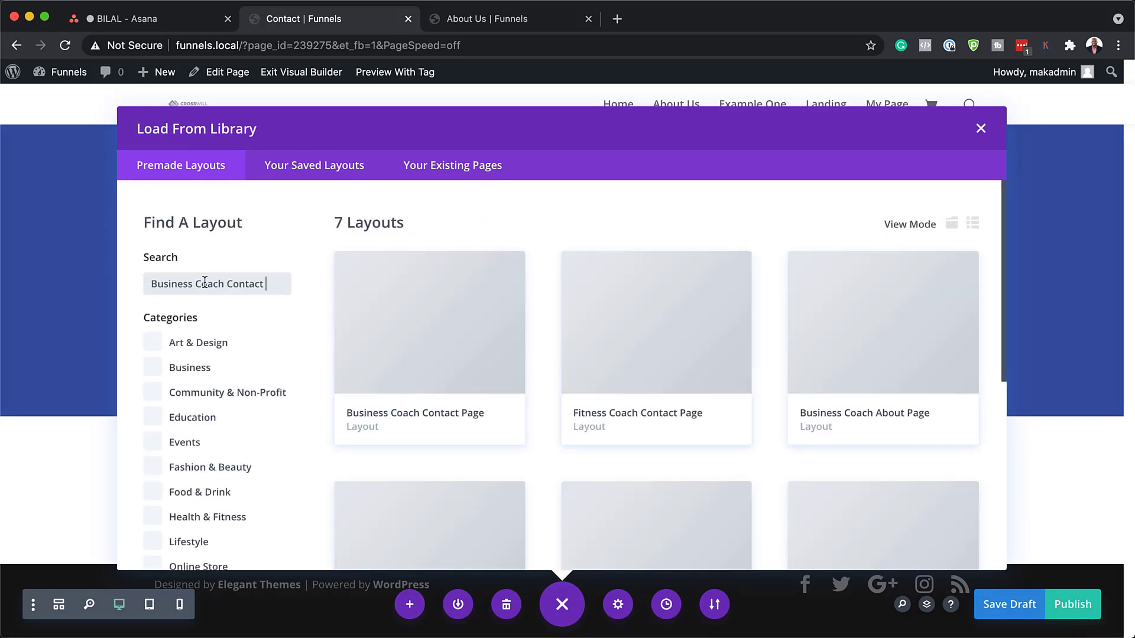
scroll(705, 403, down, 3)
click(705, 402)
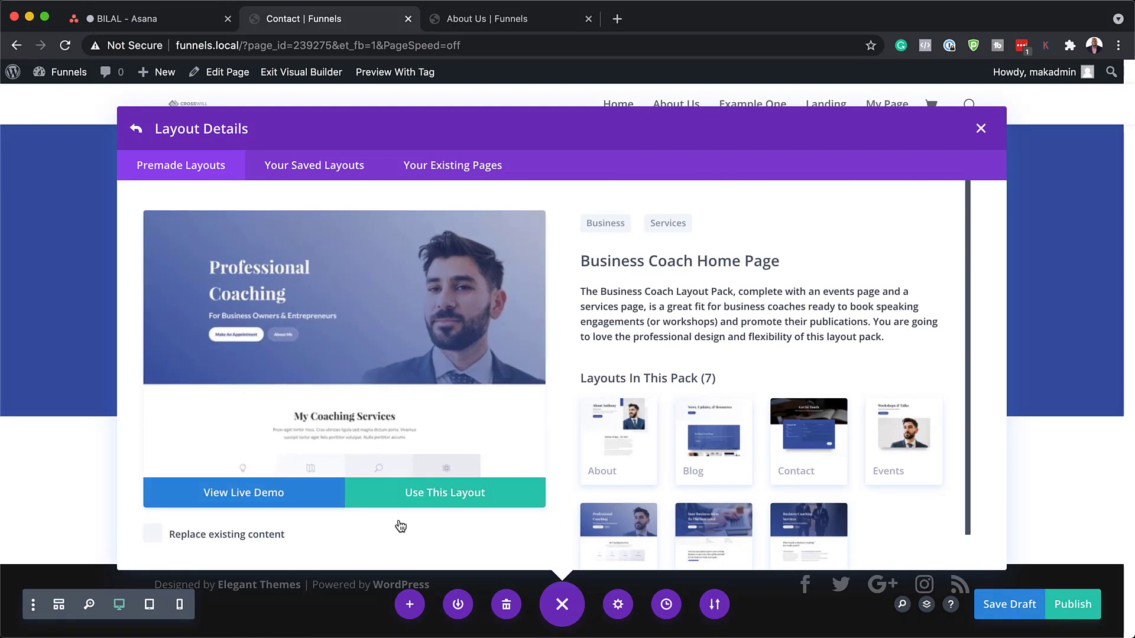
click(459, 501)
scroll(458, 497, down, 3)
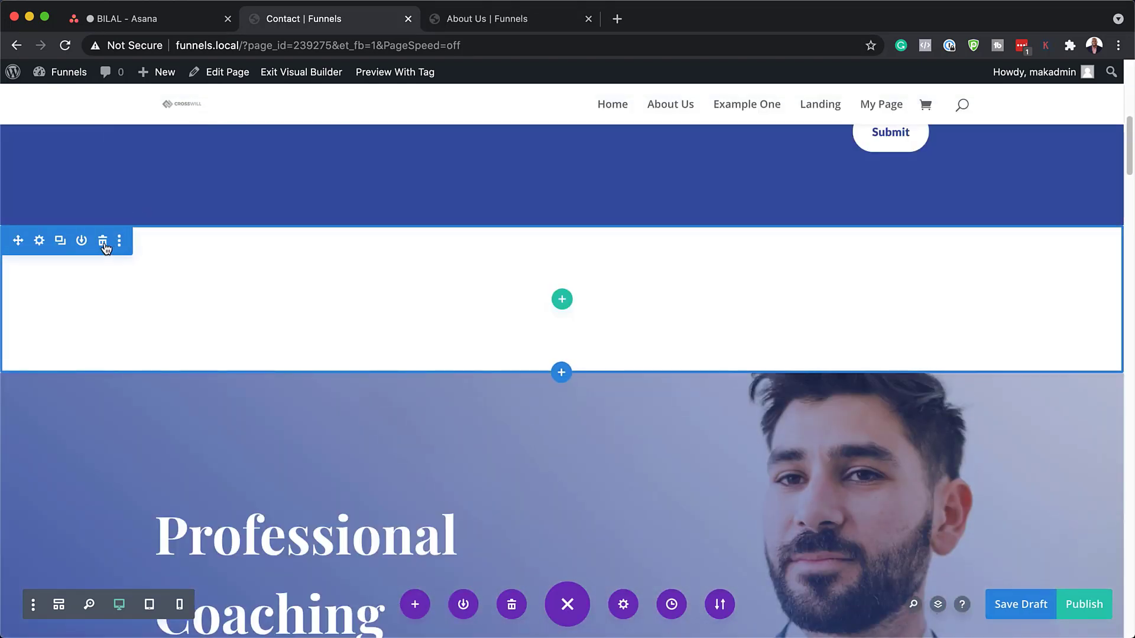
Delete the empty section and drag the Professional Coaching hero above Get In Touch.
click(104, 247)
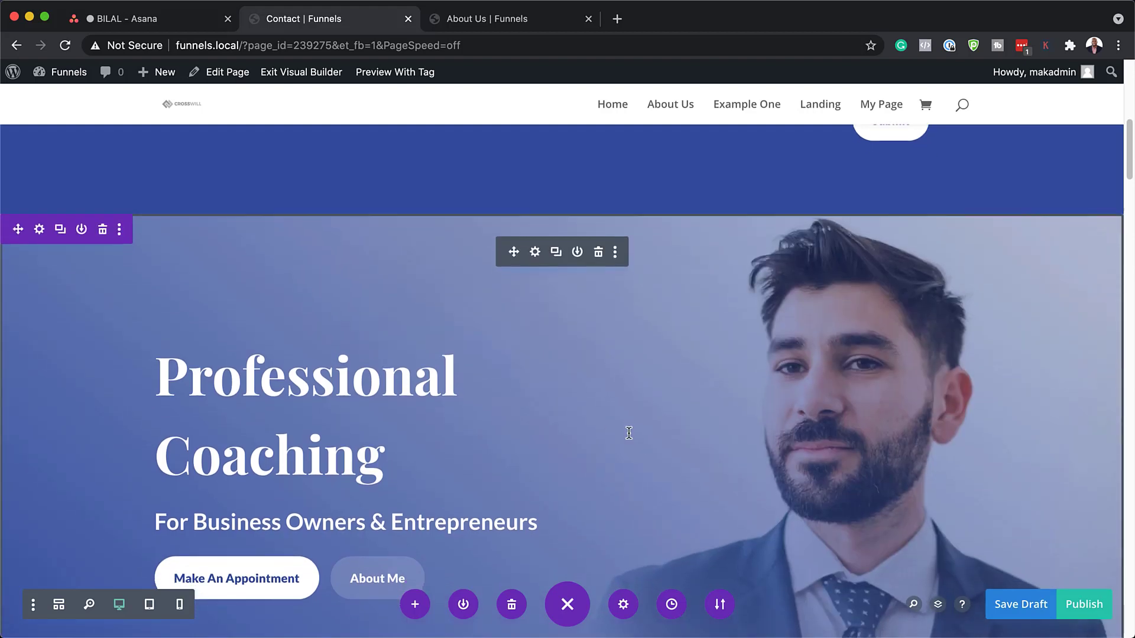
scroll(629, 433, down, 3)
scroll(630, 433, up, 6)
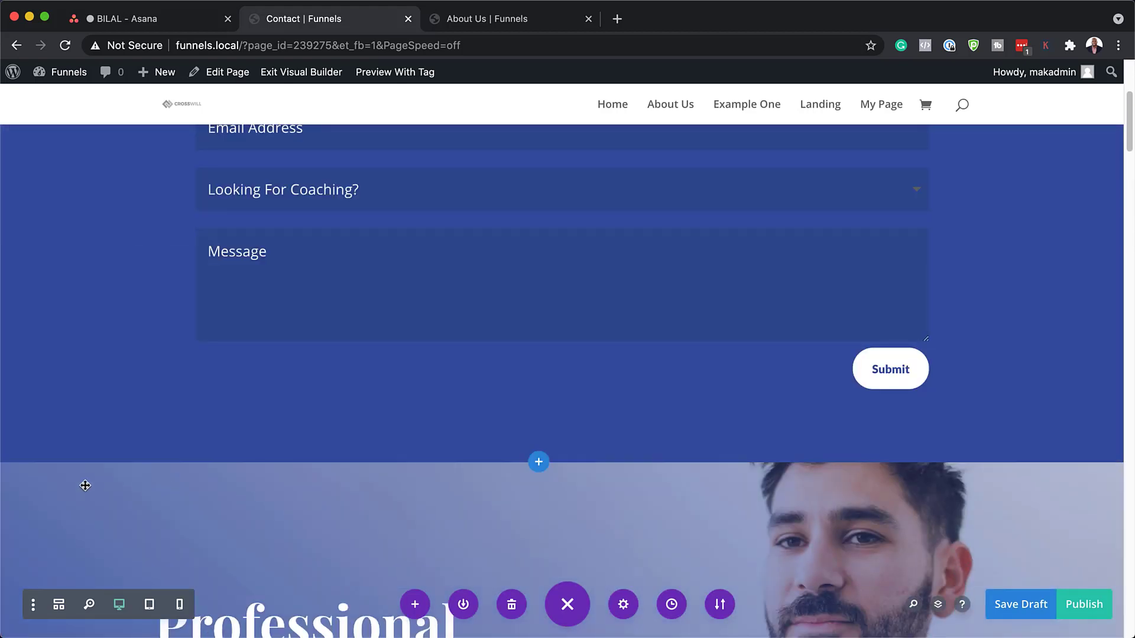
drag(18, 478, 70, 152)
Delete the 'How Do I Know If I Need a Business Coach?' and about sections, then publish.
scroll(666, 349, down, 4)
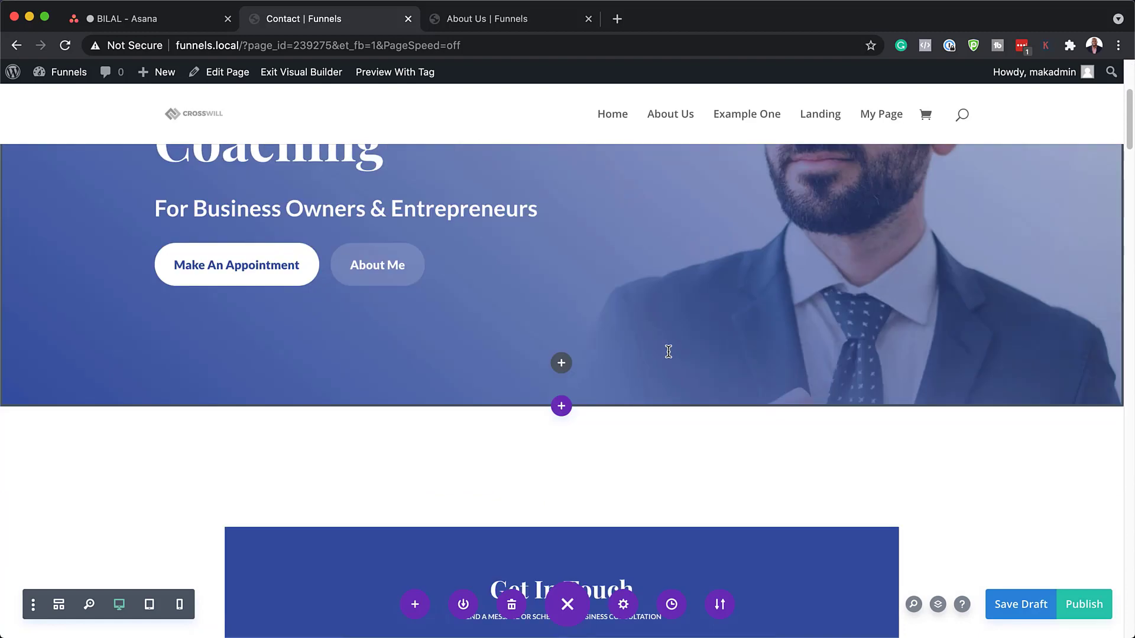
scroll(667, 351, down, 10)
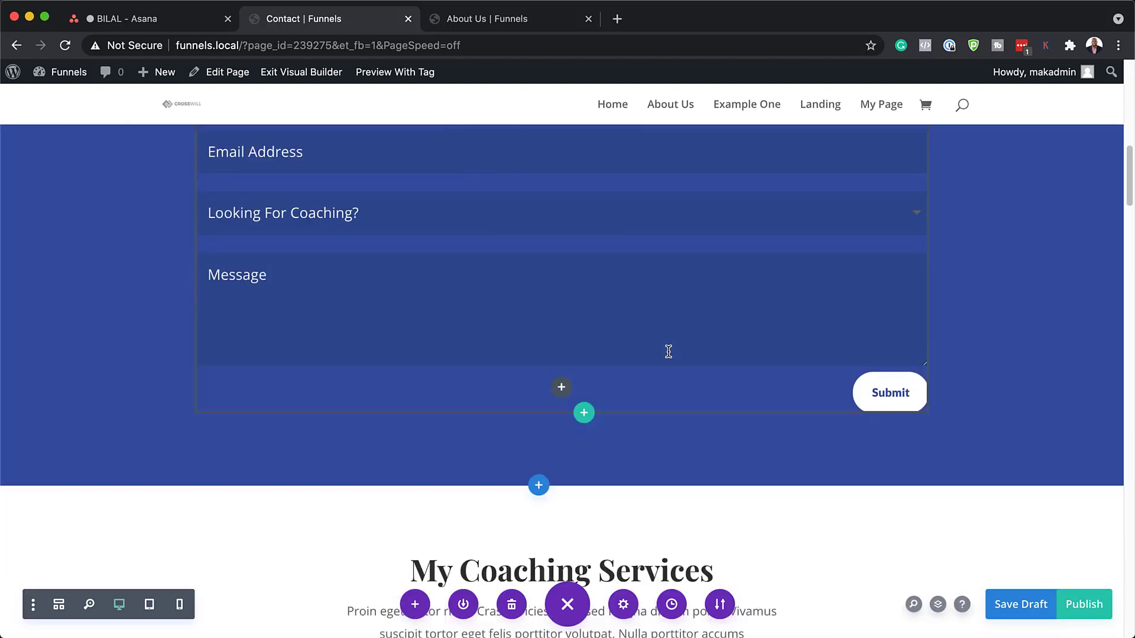
scroll(668, 351, down, 13)
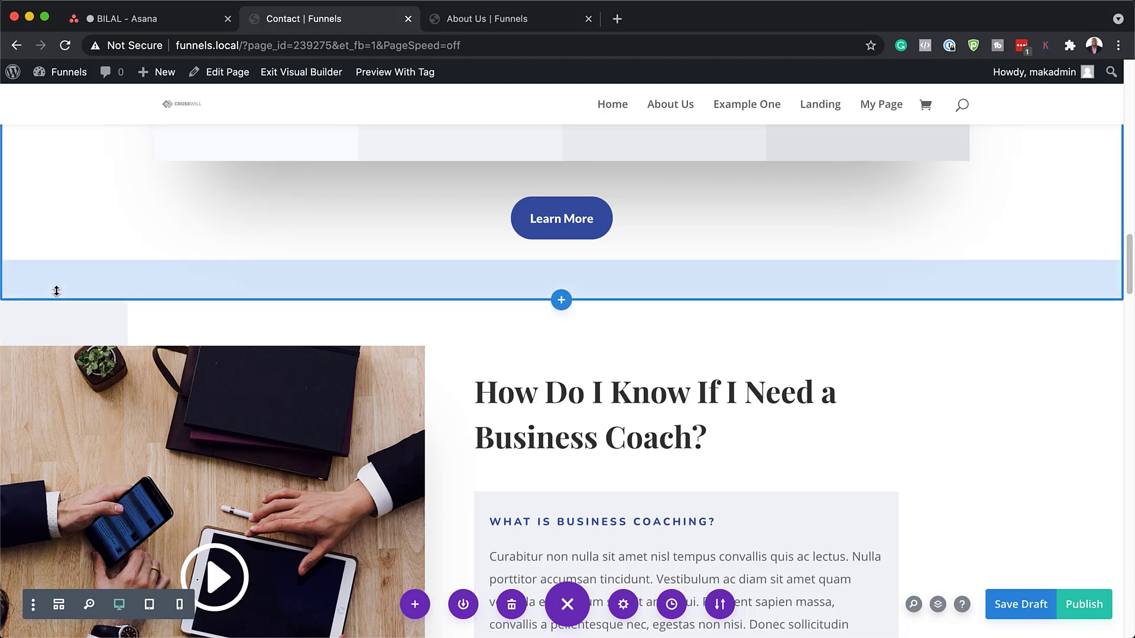
mouse_move(55, 309)
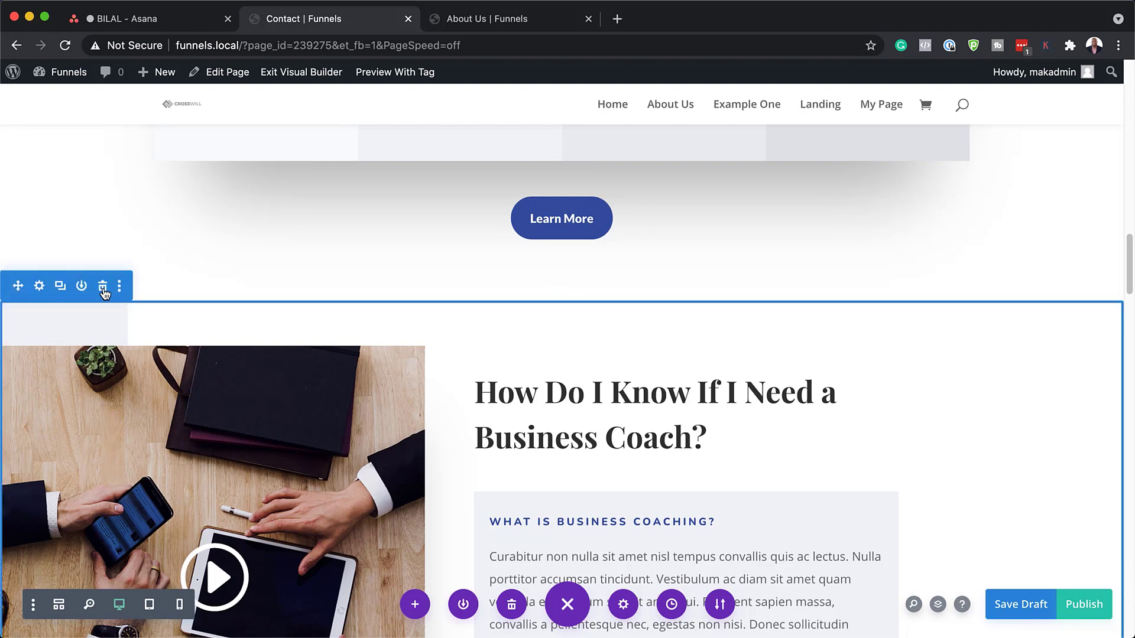
click(103, 289)
click(103, 289)
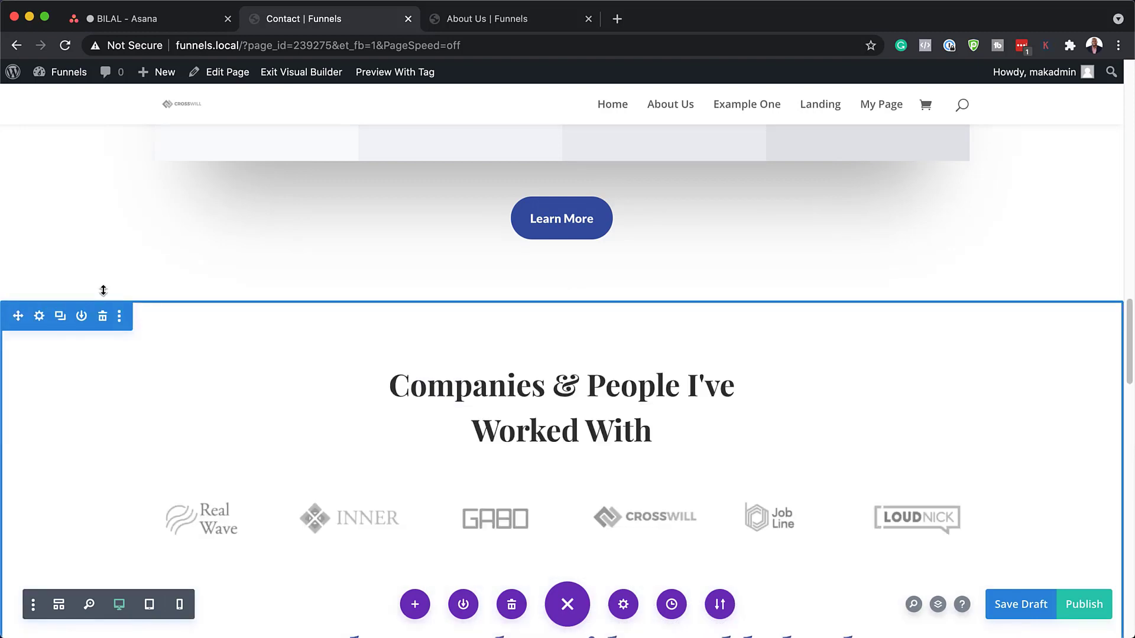
click(1082, 606)
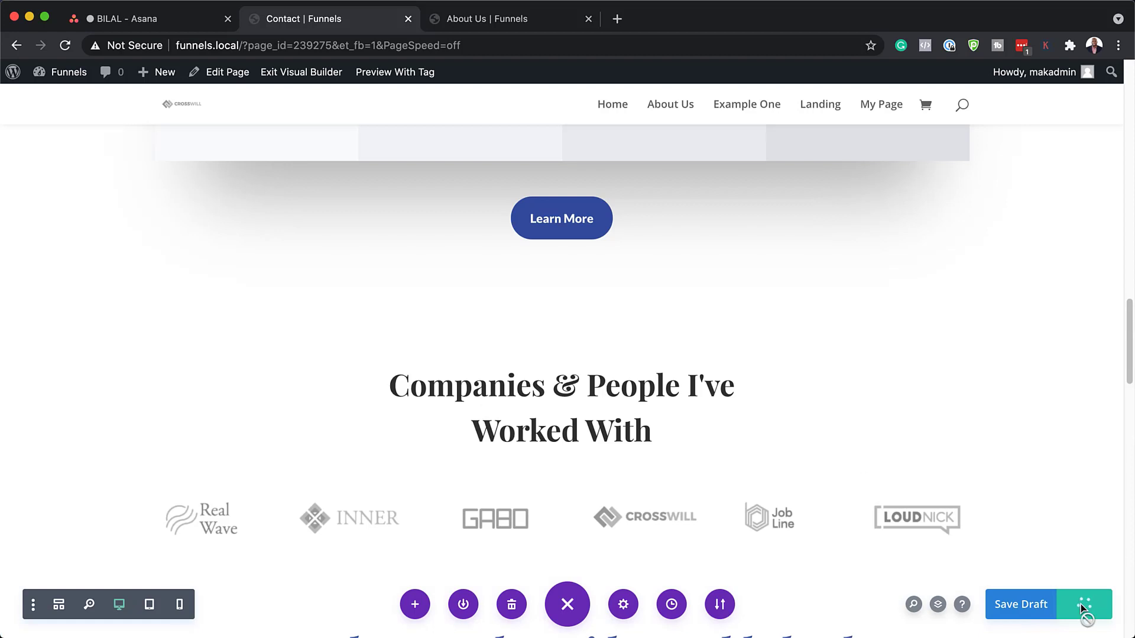
Exit the Visual Builder and scroll the live Contact page to check the hero, form and scaling.
click(319, 75)
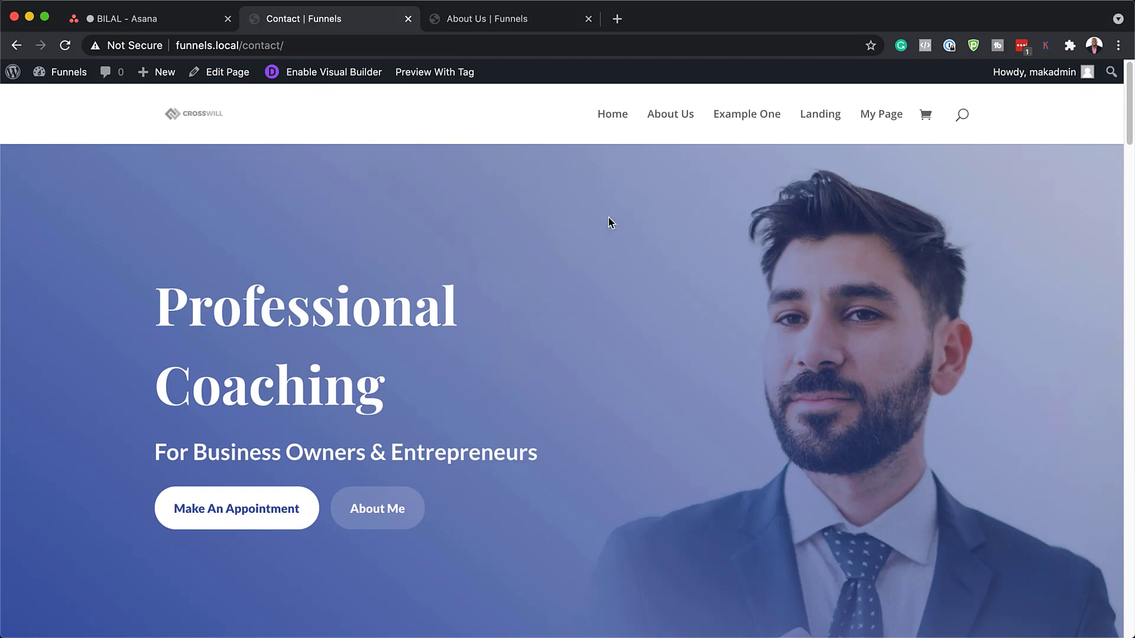
scroll(689, 316, down, 4)
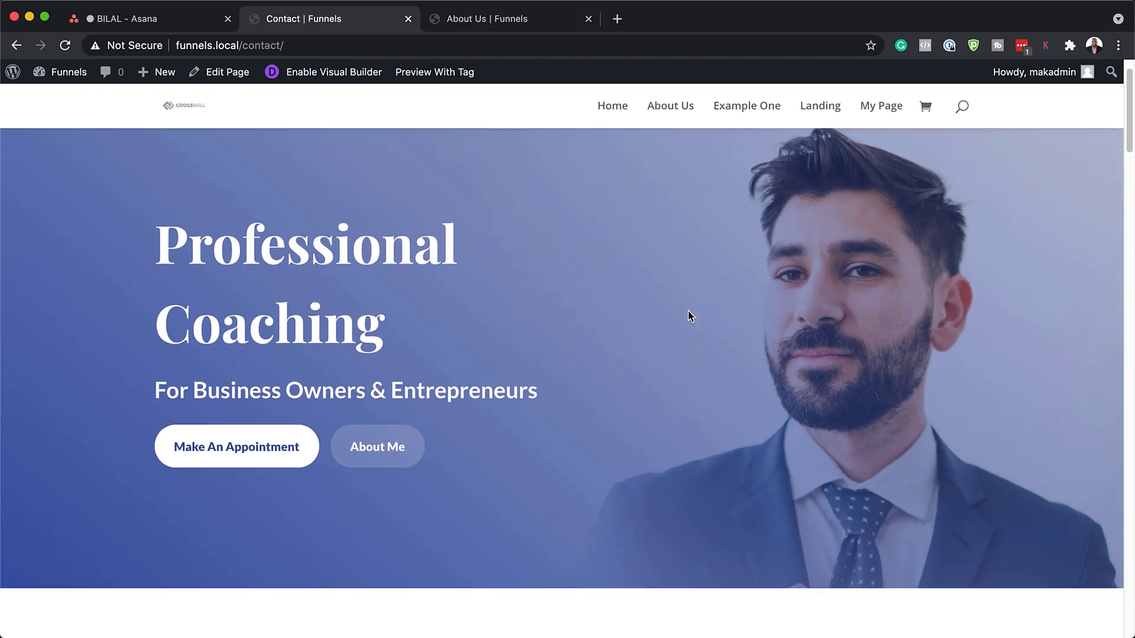
scroll(688, 310, down, 7)
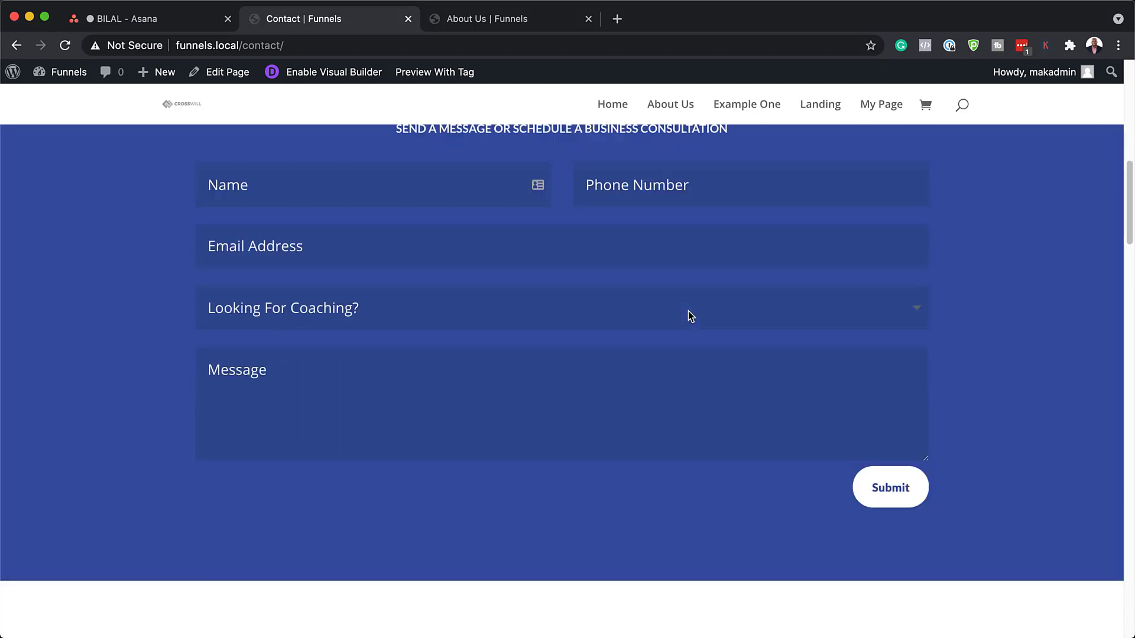
key(super+r)
scroll(688, 316, down, 5)
scroll(689, 315, down, 12)
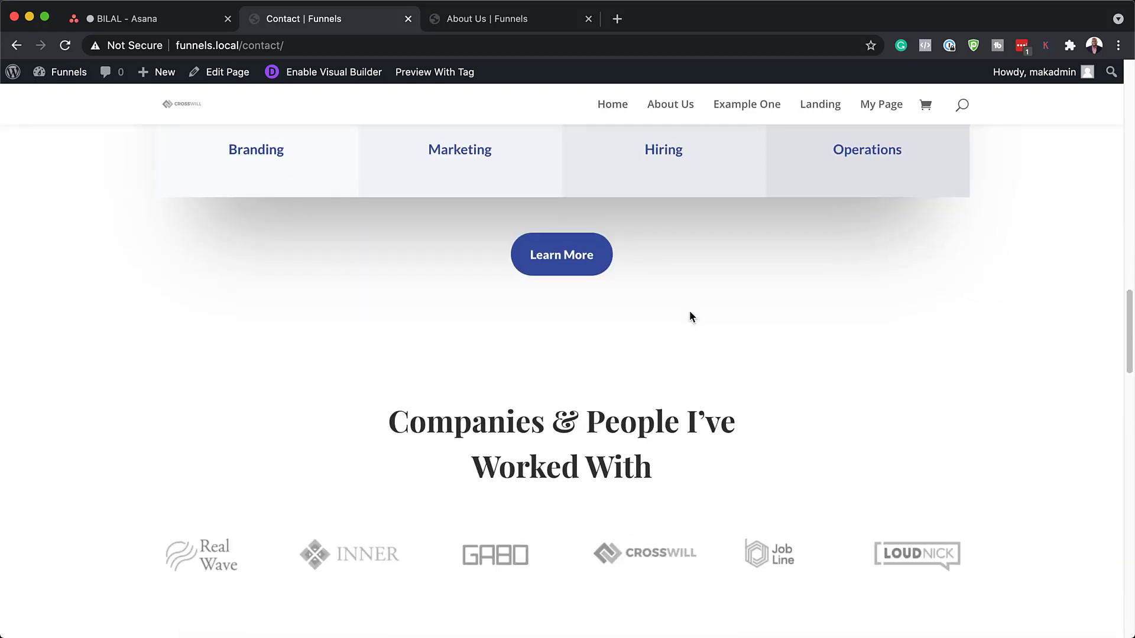
scroll(689, 312, up, 15)
scroll(691, 317, up, 10)
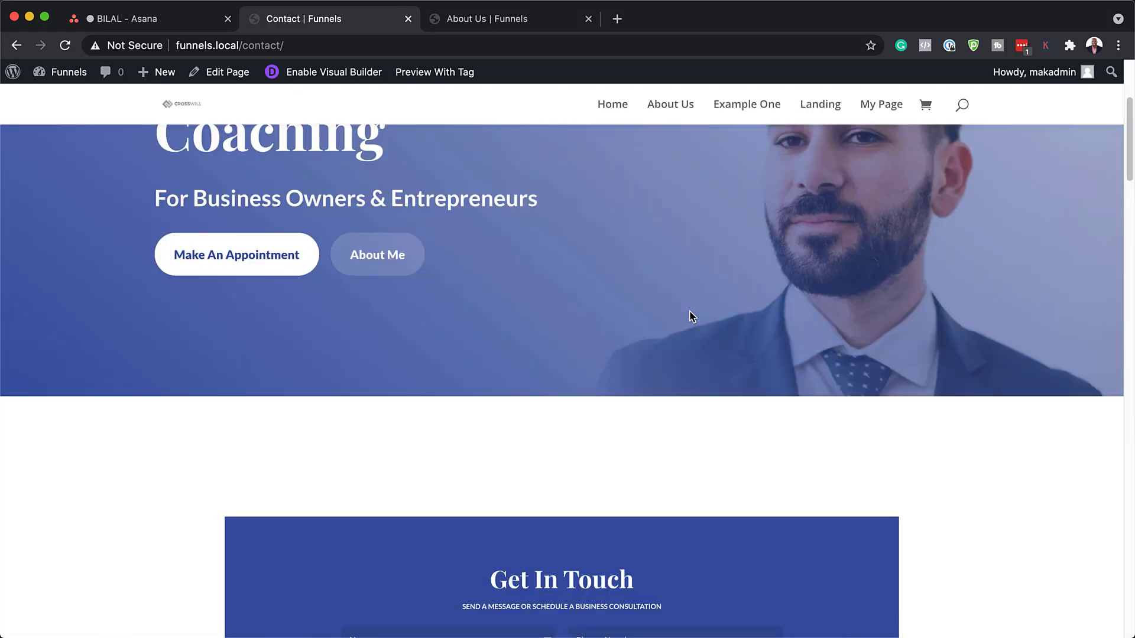